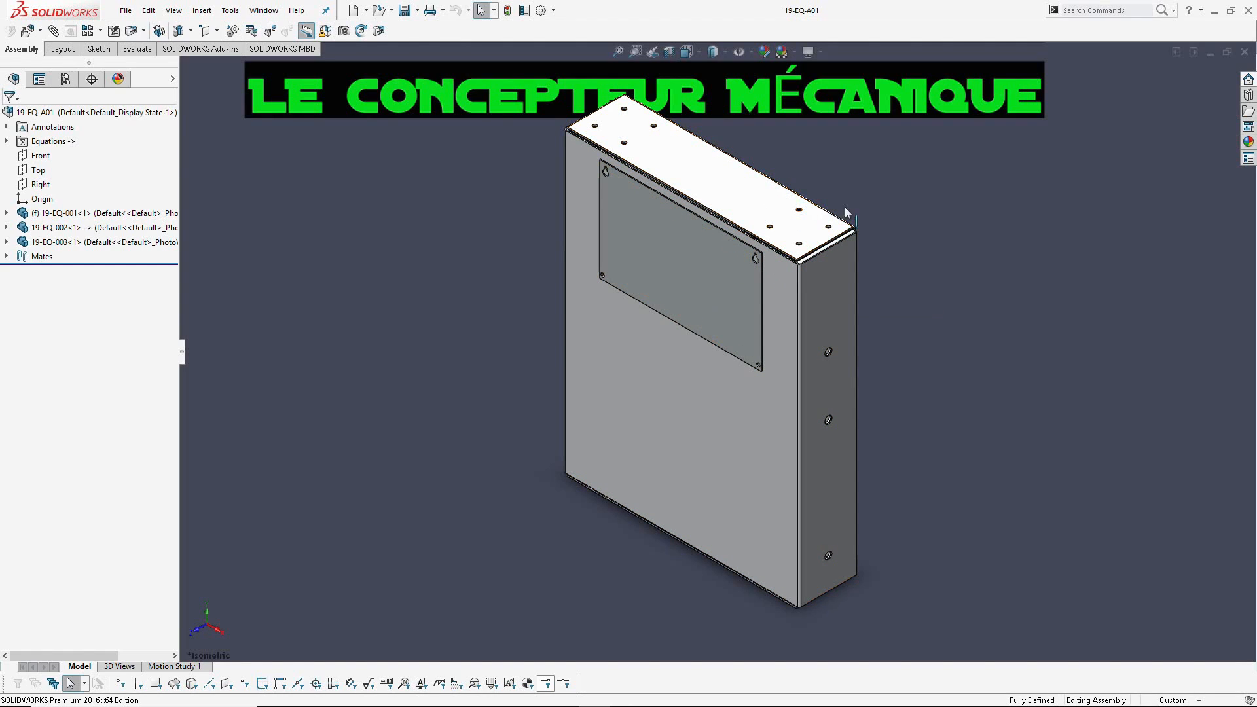
Step: Add a custom file property named LARGUEUR to the assembly with the text value 900
{"action": "middle_click_drag", "start_coordinate": [760, 387], "coordinate": [772, 329]}
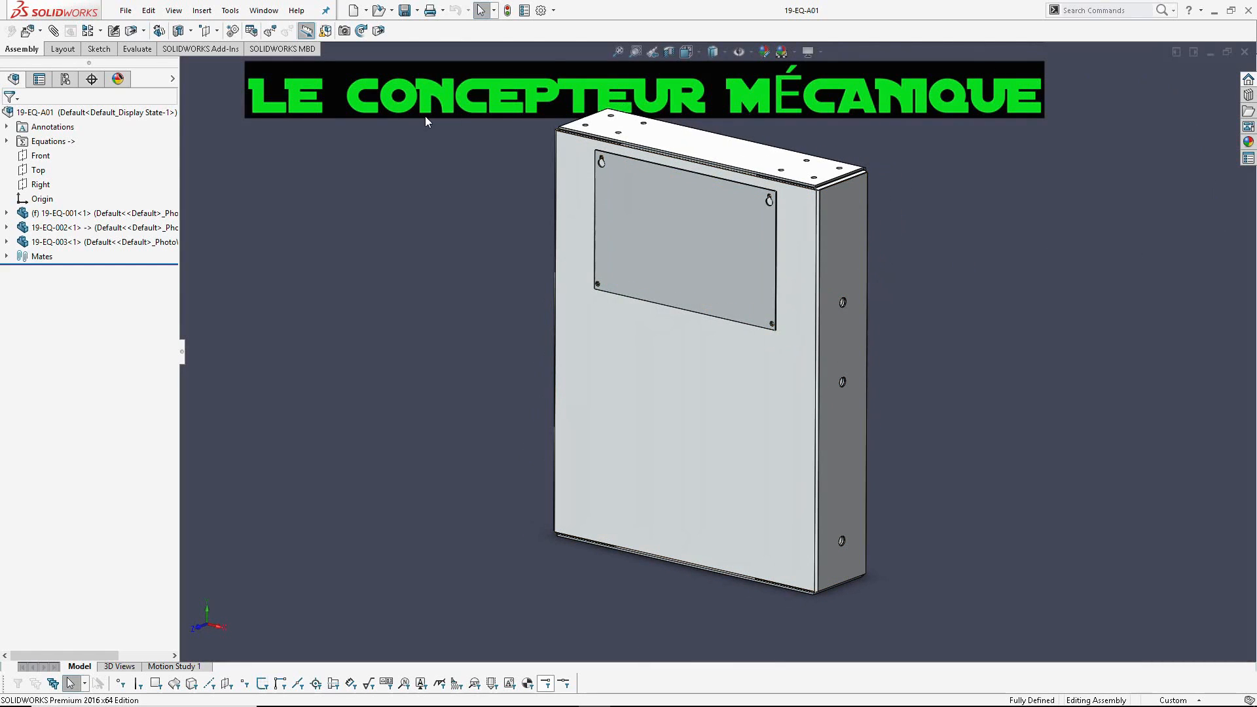
{"action": "left_click", "coordinate": [523, 10]}
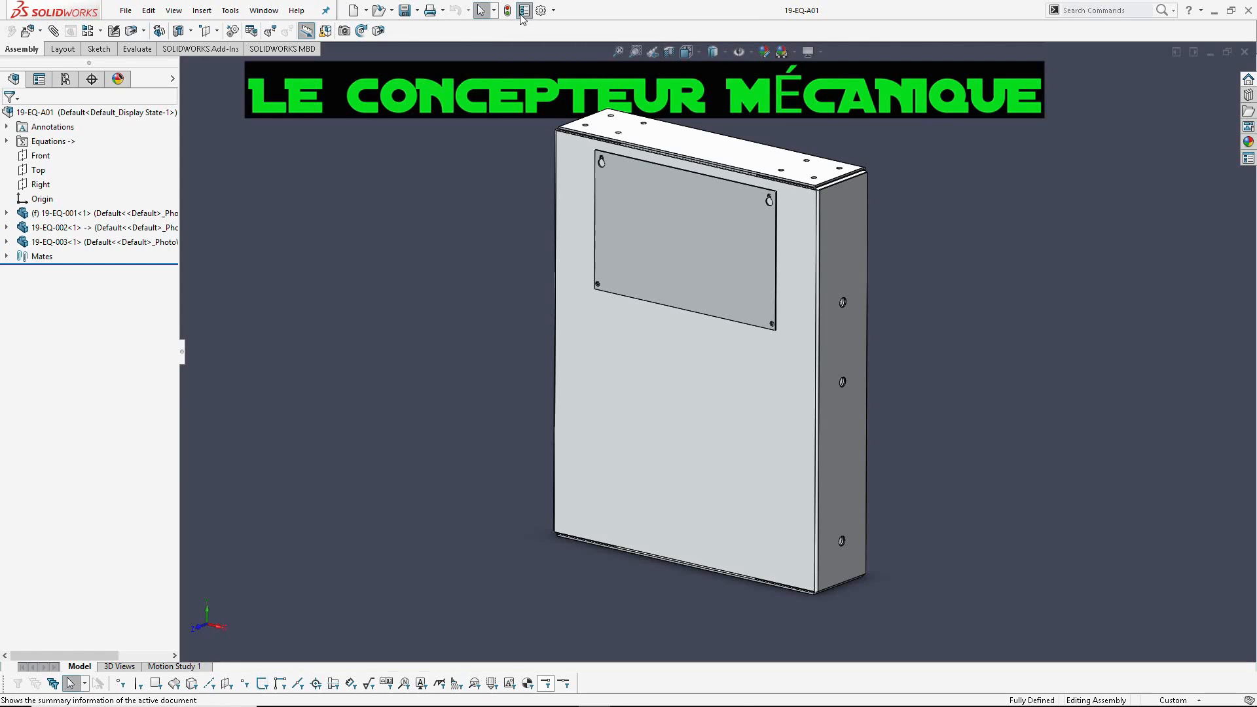
{"action": "left_click", "coordinate": [208, 114]}
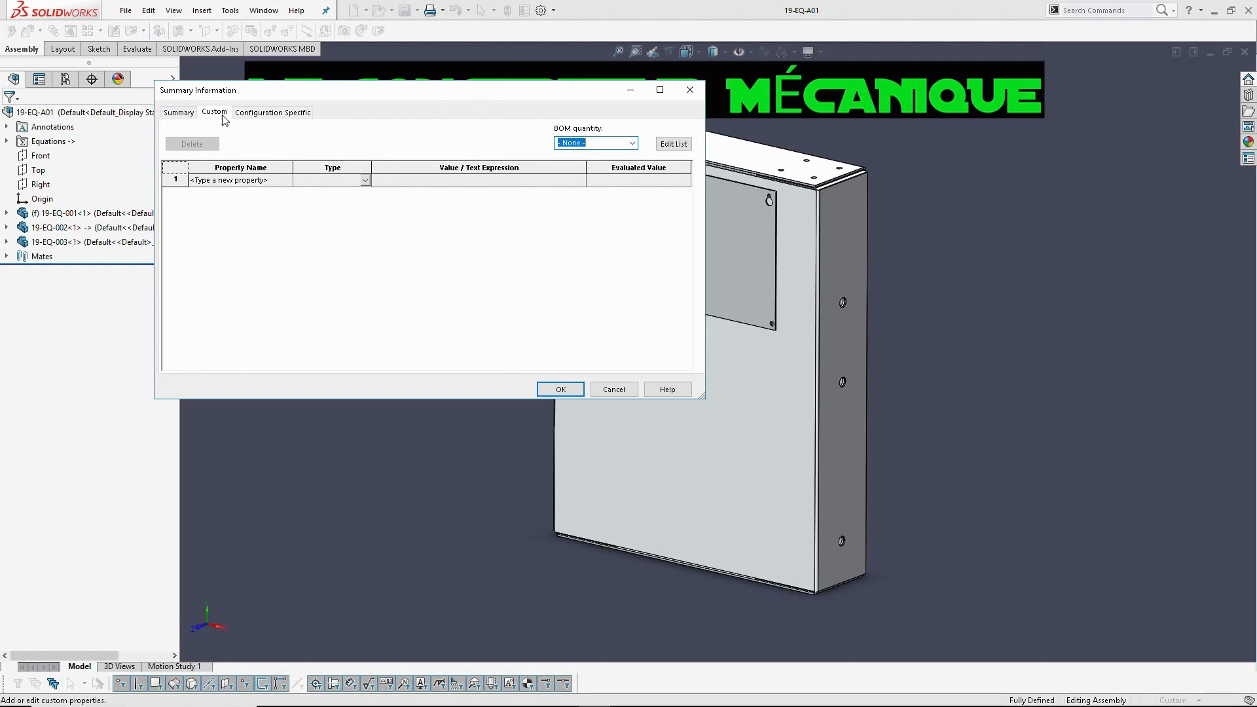
{"action": "left_click", "coordinate": [238, 116]}
{"action": "left_click", "coordinate": [219, 116]}
{"action": "left_click", "coordinate": [247, 114]}
{"action": "left_click", "coordinate": [226, 115]}
{"action": "left_click", "coordinate": [226, 181]}
{"action": "type", "text": "LARGUE"}
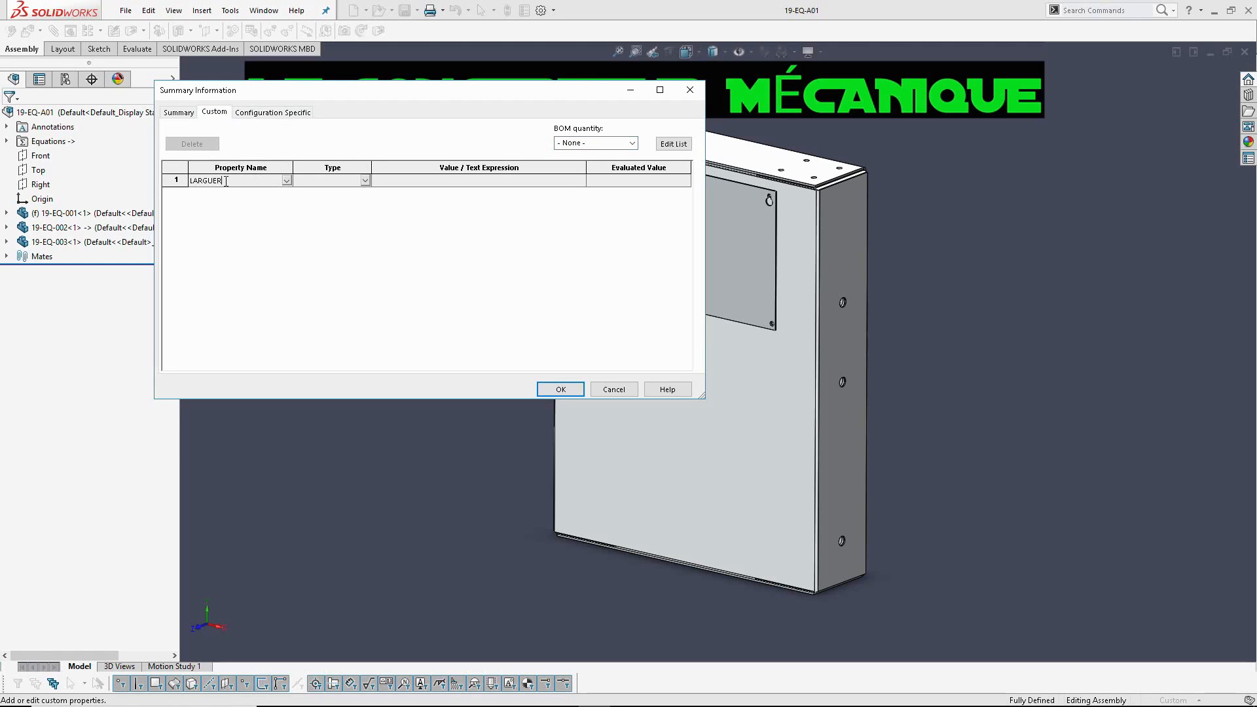
{"action": "type", "text": "UR"}
{"action": "left_click", "coordinate": [403, 183]}
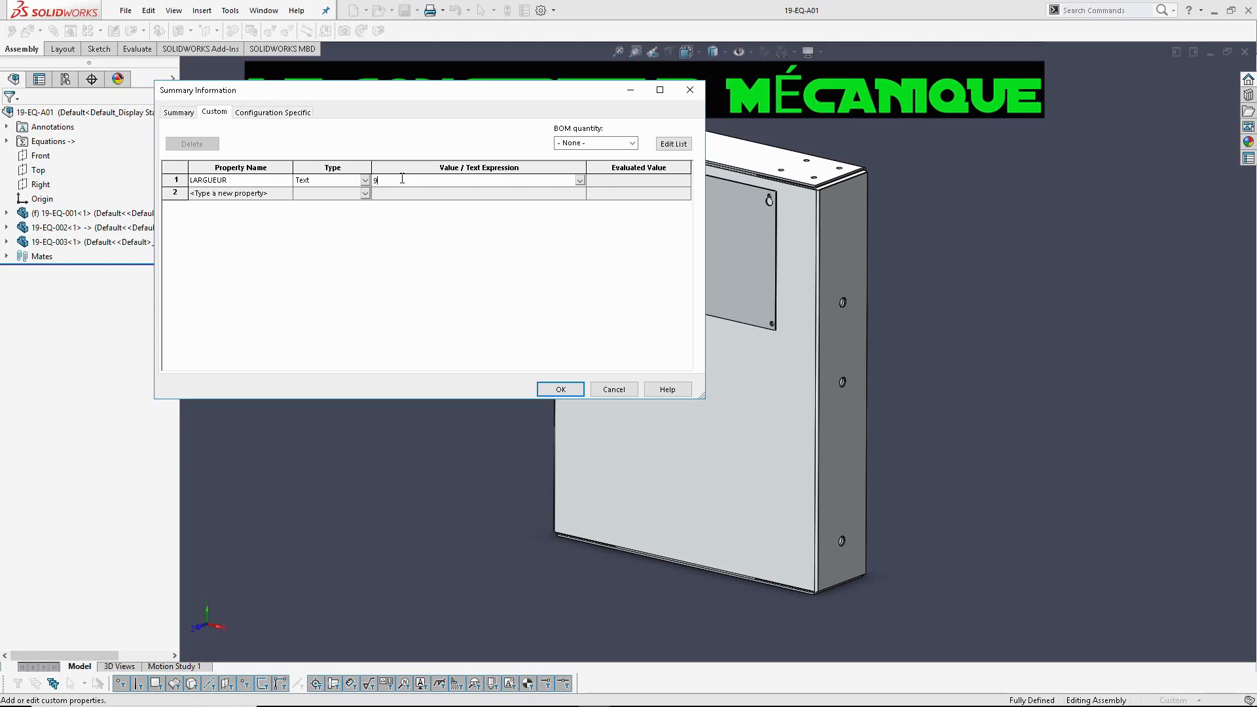
Step: Add a second custom property named HAUTEUR with the text value 1200 and accept the file properties
{"action": "left_click", "coordinate": [239, 195]}
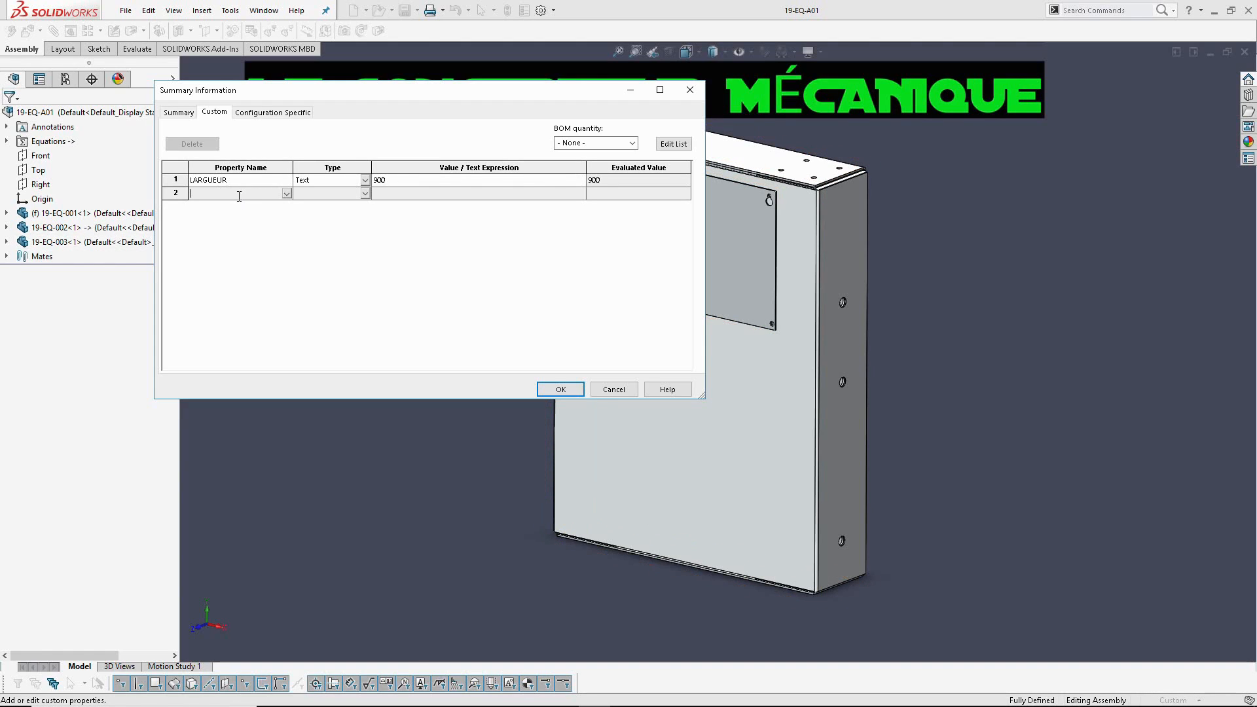
{"action": "type", "text": "HAUTEUR"}
{"action": "left_click", "coordinate": [407, 195]}
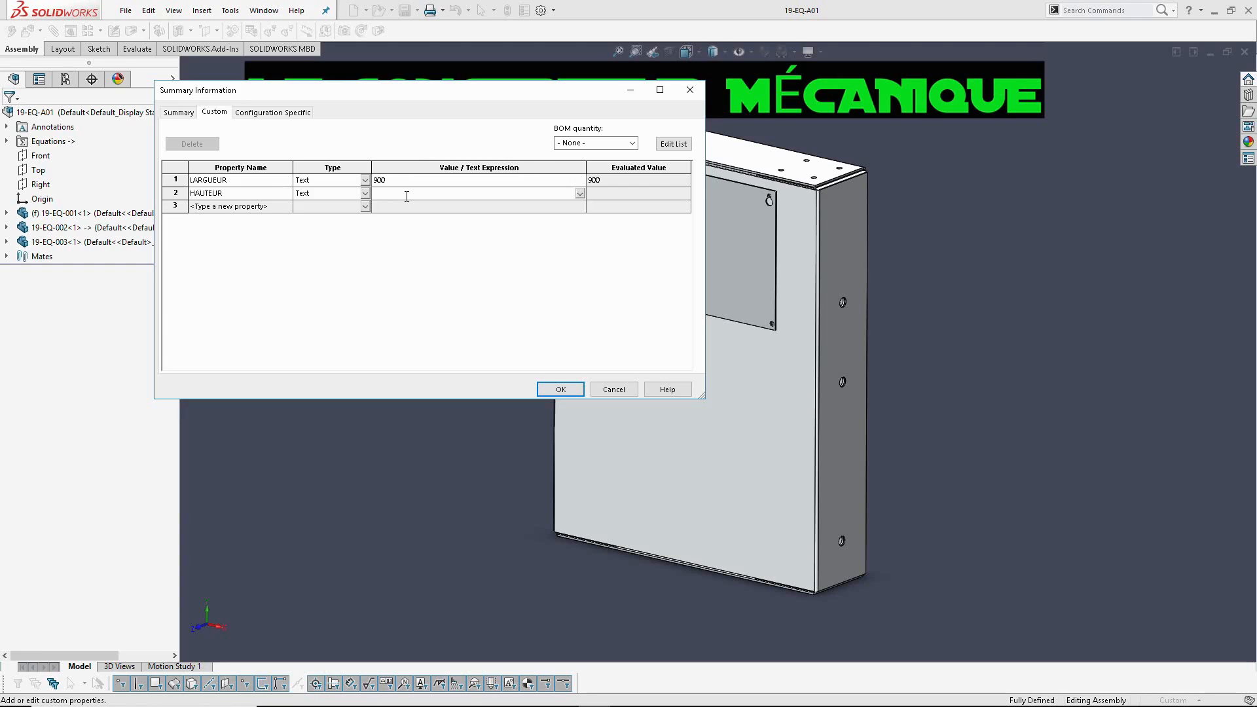
{"action": "type", "text": "1200"}
{"action": "left_click", "coordinate": [563, 390]}
{"action": "left_click", "coordinate": [547, 392]}
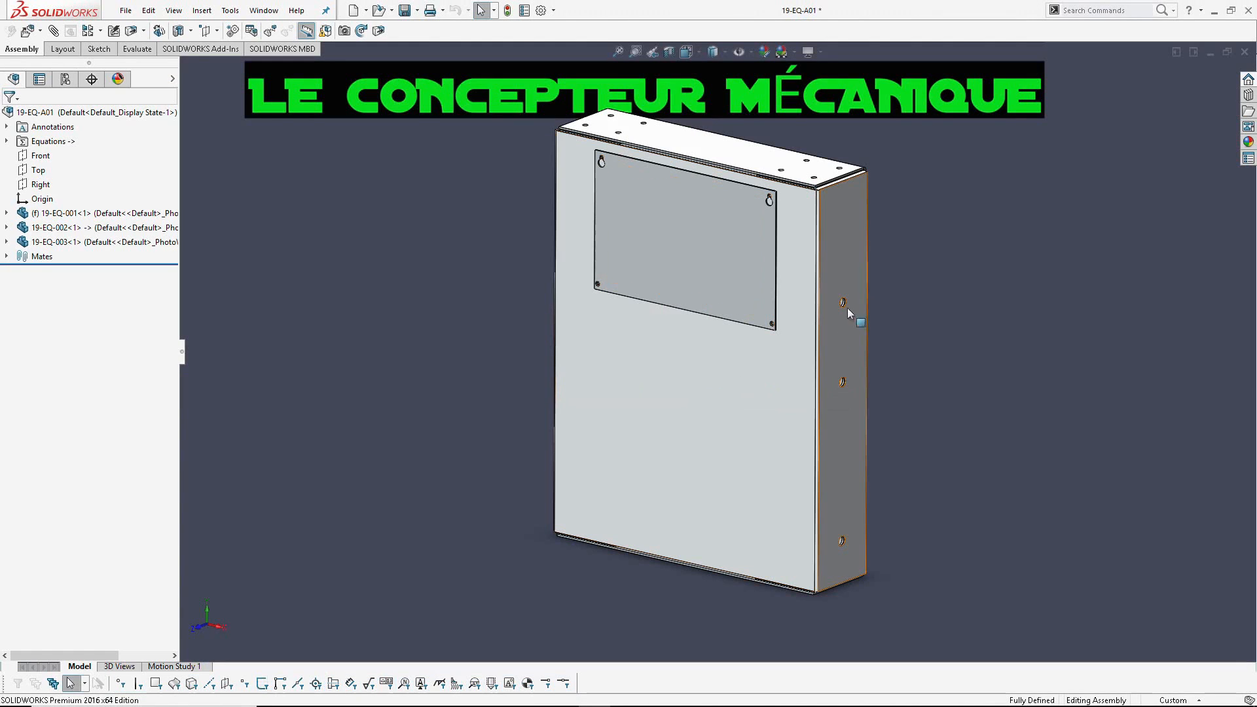
Step: Link the width dimension of back part 19-EQ-001 to the LARGUEUR file property and rebuild the assembly
{"action": "middle_click_drag", "start_coordinate": [752, 406], "coordinate": [762, 382]}
{"action": "left_click", "coordinate": [729, 343]}
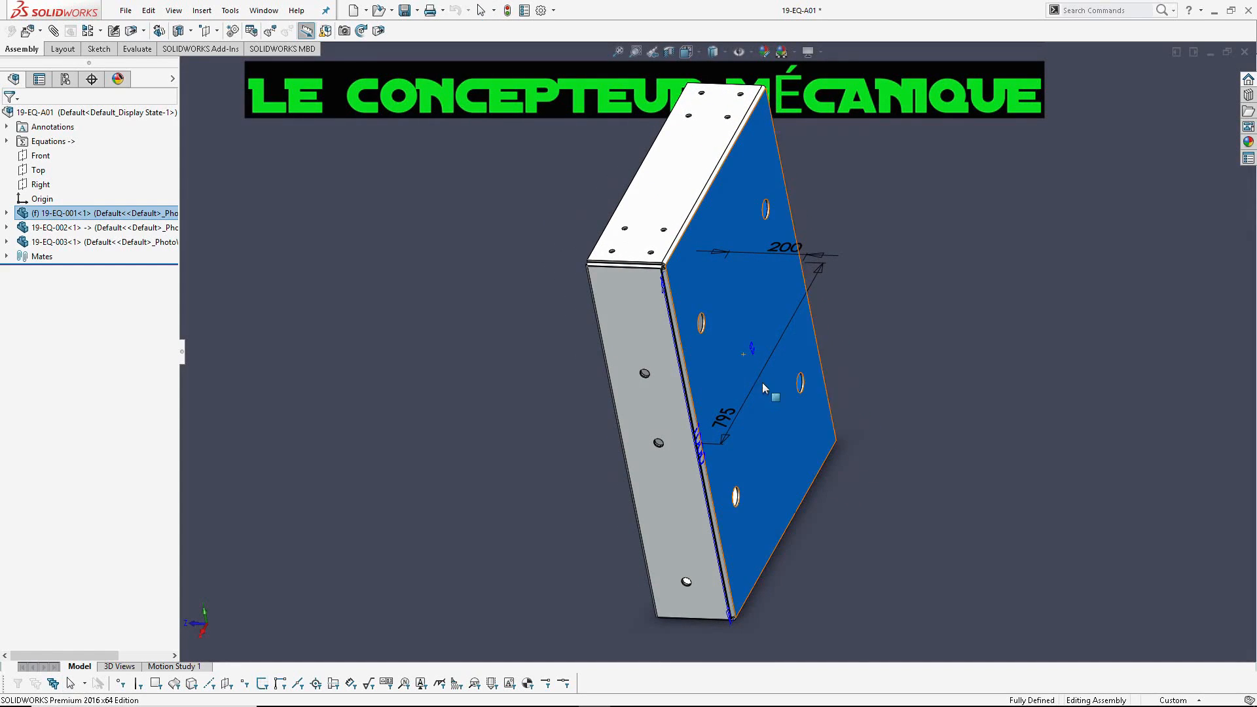
{"action": "double_click", "coordinate": [734, 423]}
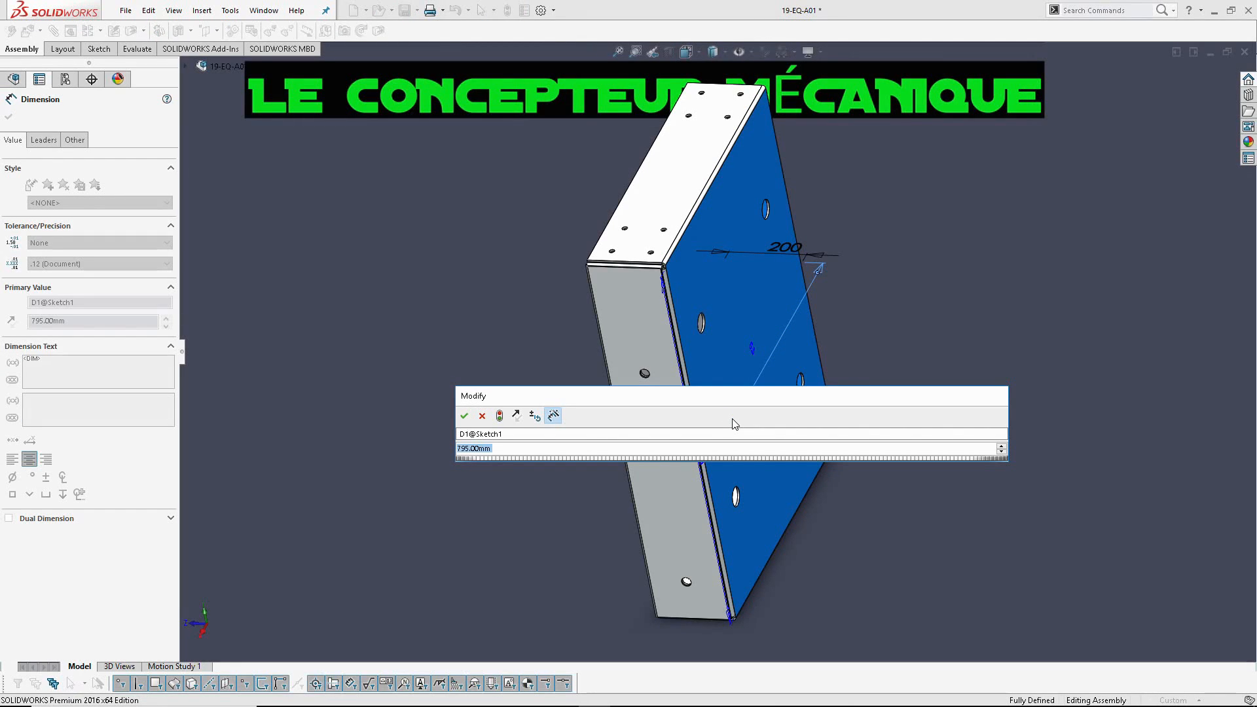
{"action": "type", "text": "="}
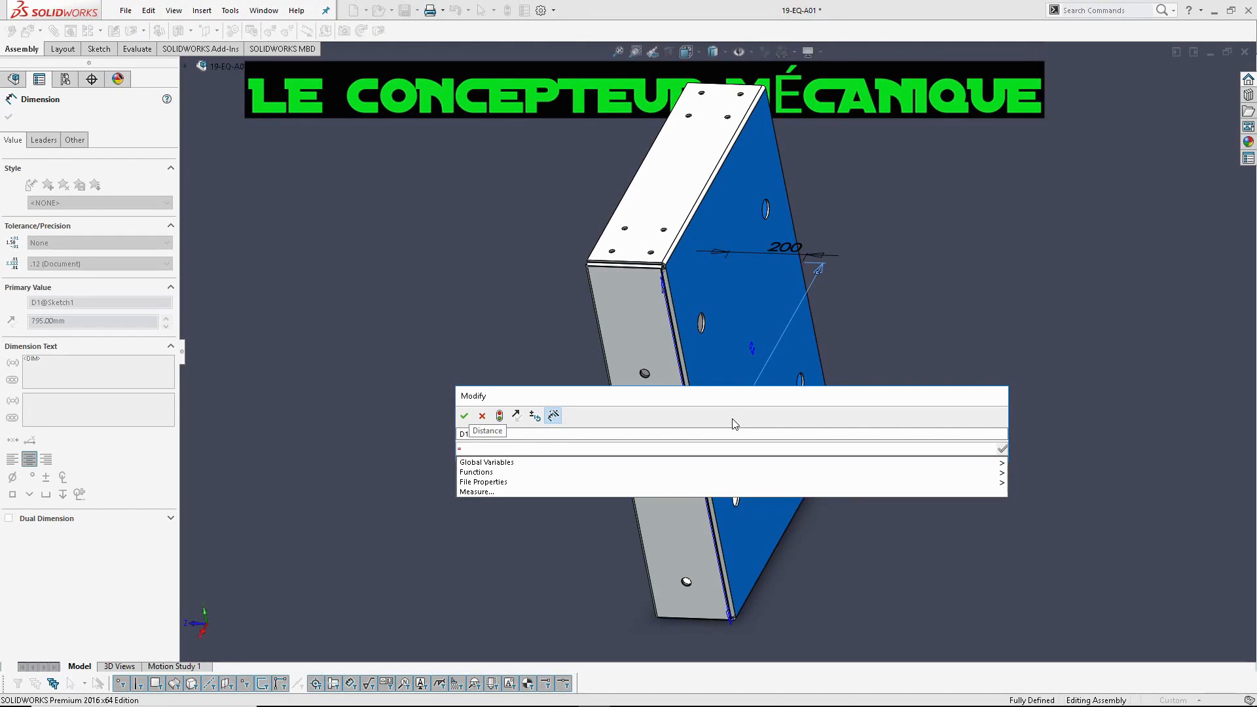
{"action": "mouse_move", "coordinate": [982, 482]}
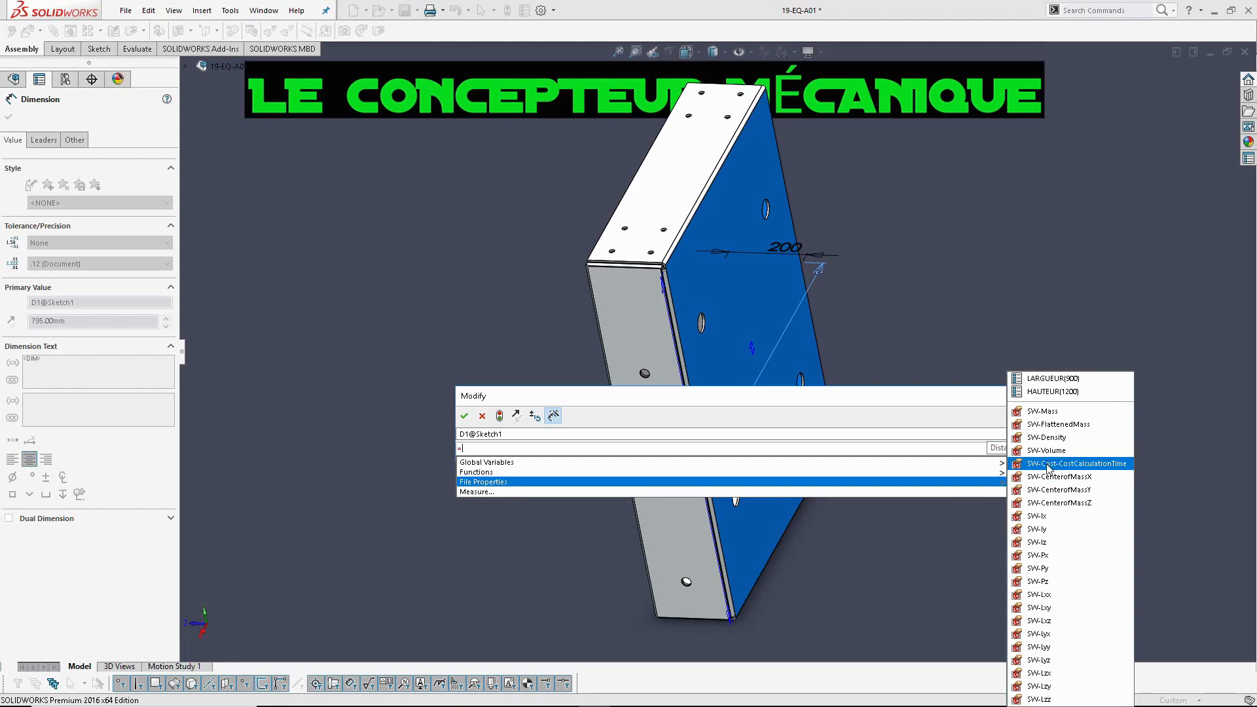
{"action": "left_click", "coordinate": [1061, 379]}
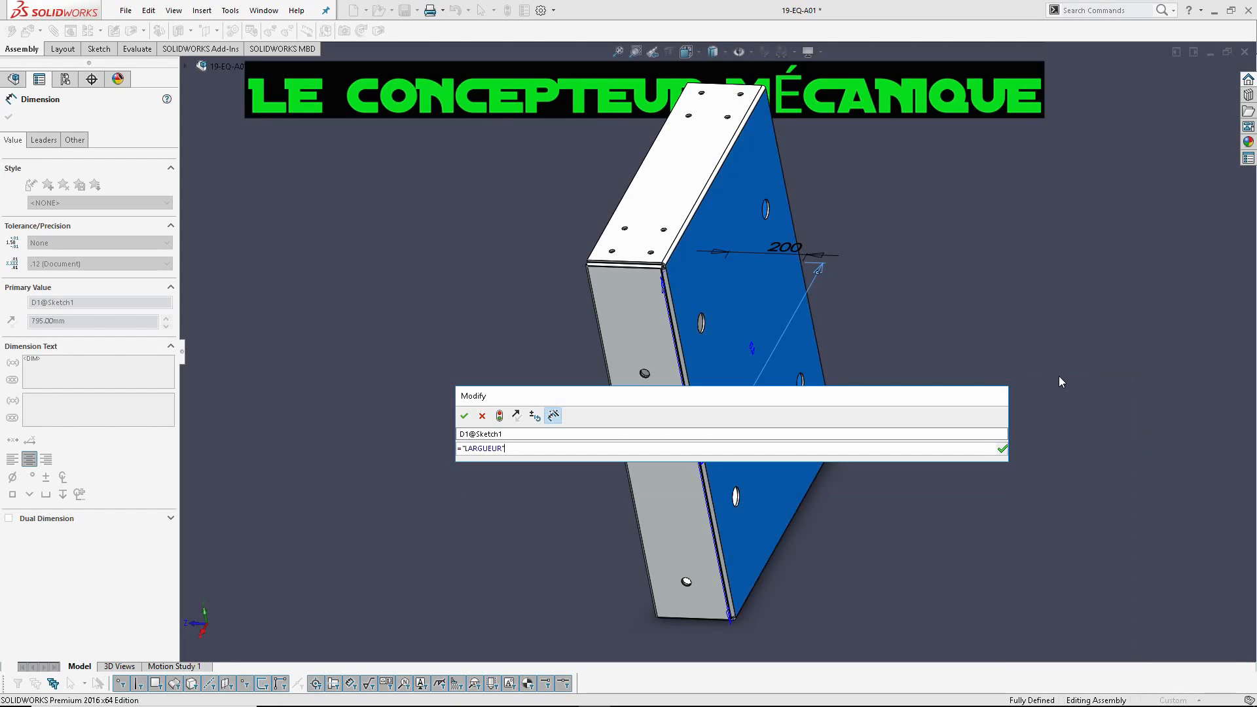
{"action": "left_click", "coordinate": [464, 417]}
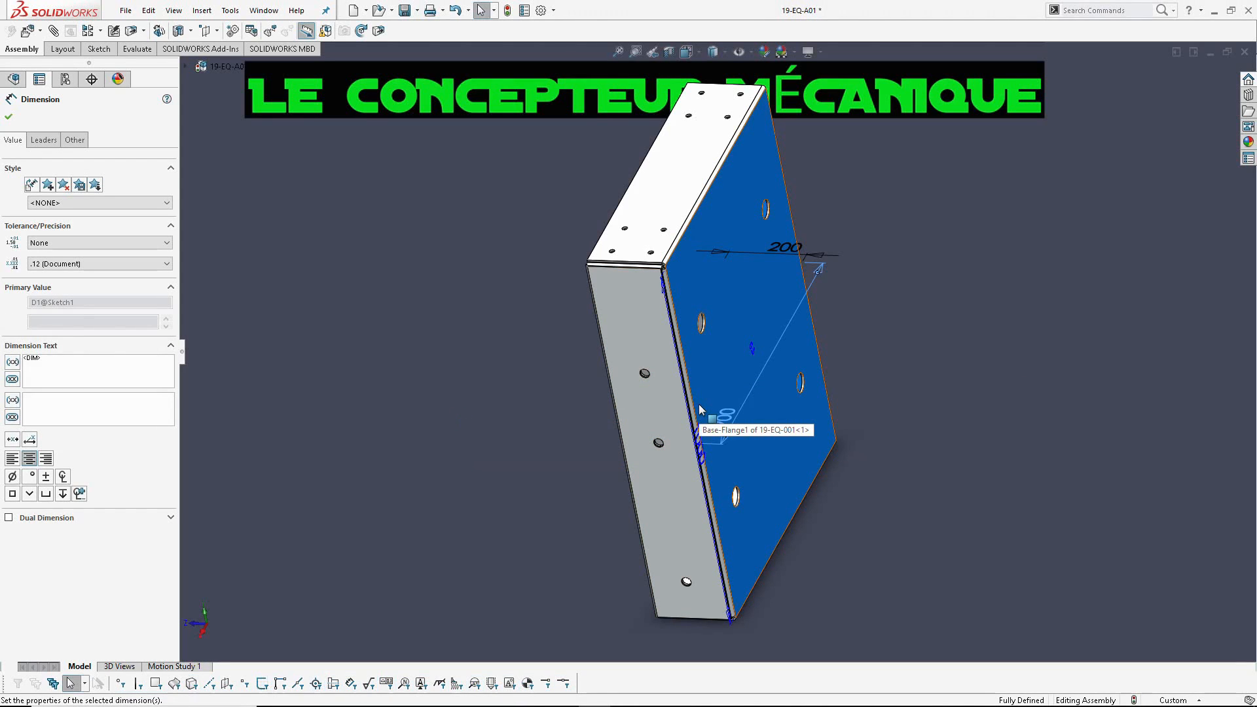
{"action": "key", "text": "ctrl+b"}
Step: Set the width dimension of front cover 19-EQ-002 to the equation "LARGUEUR"+6 and rebuild the assembly
{"action": "middle_click_drag", "start_coordinate": [711, 390], "coordinate": [758, 440]}
{"action": "double_click", "coordinate": [750, 410]}
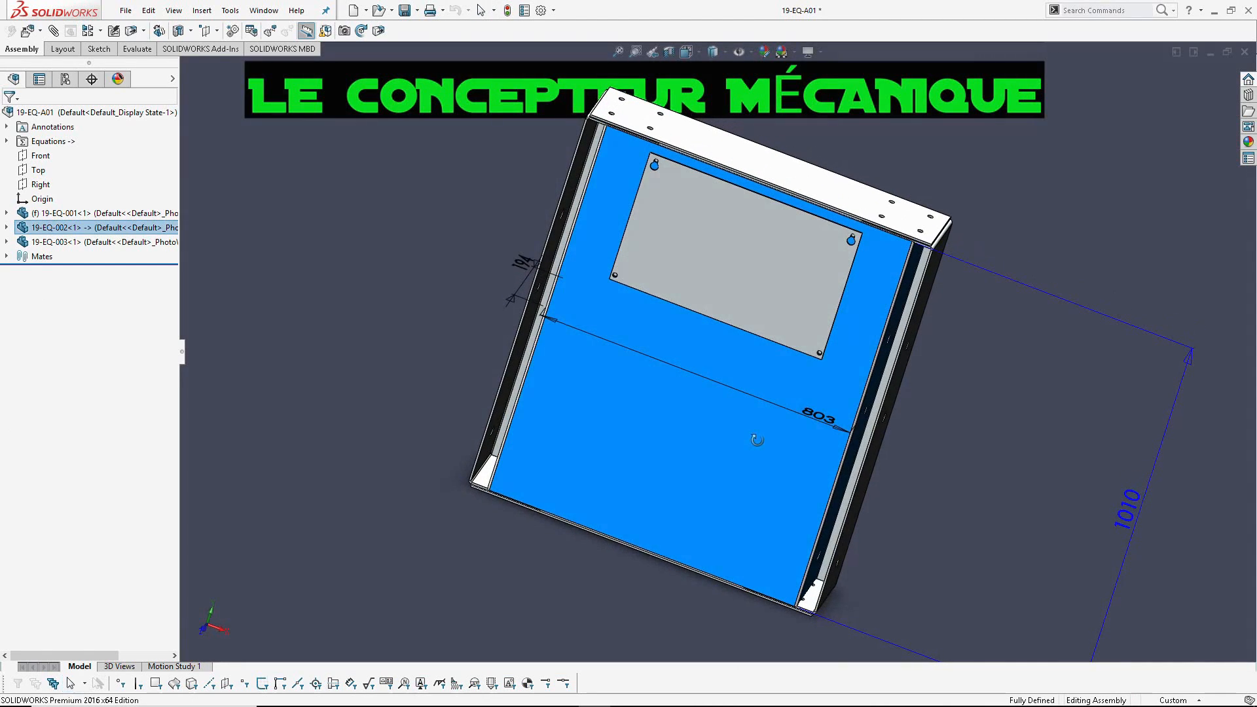
{"action": "double_click", "coordinate": [817, 424]}
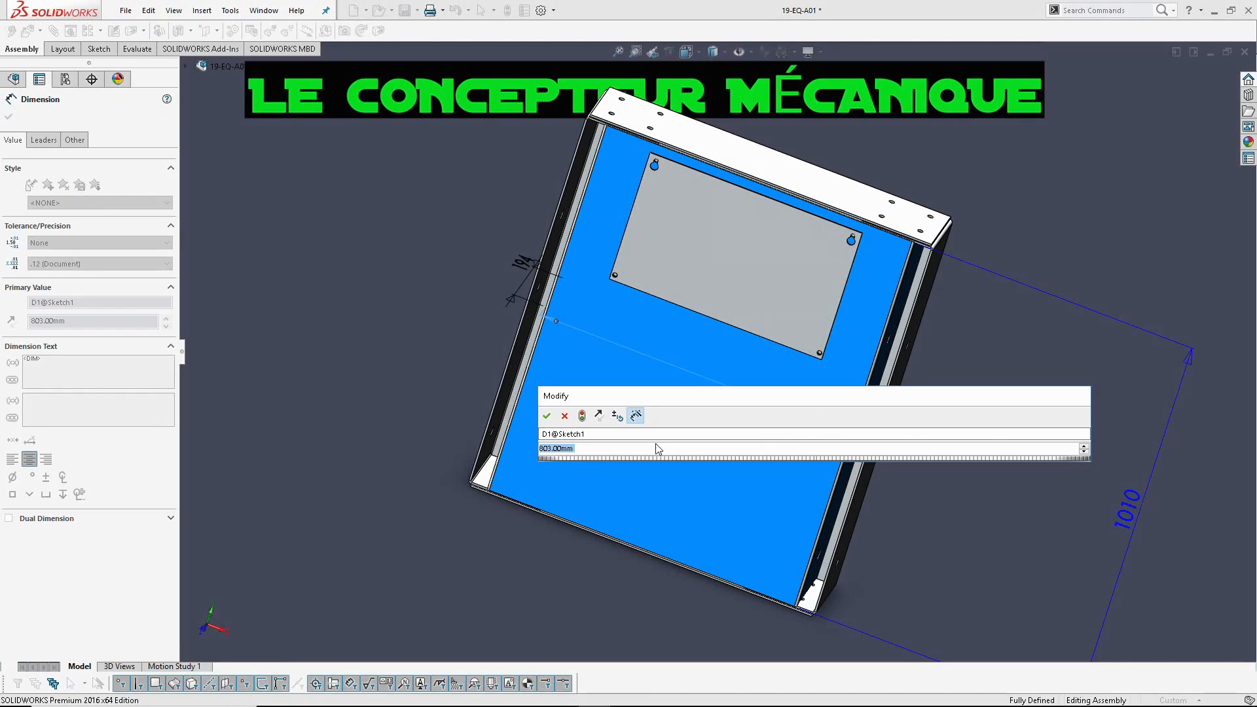
{"action": "type", "text": "="}
{"action": "mouse_move", "coordinate": [907, 478]}
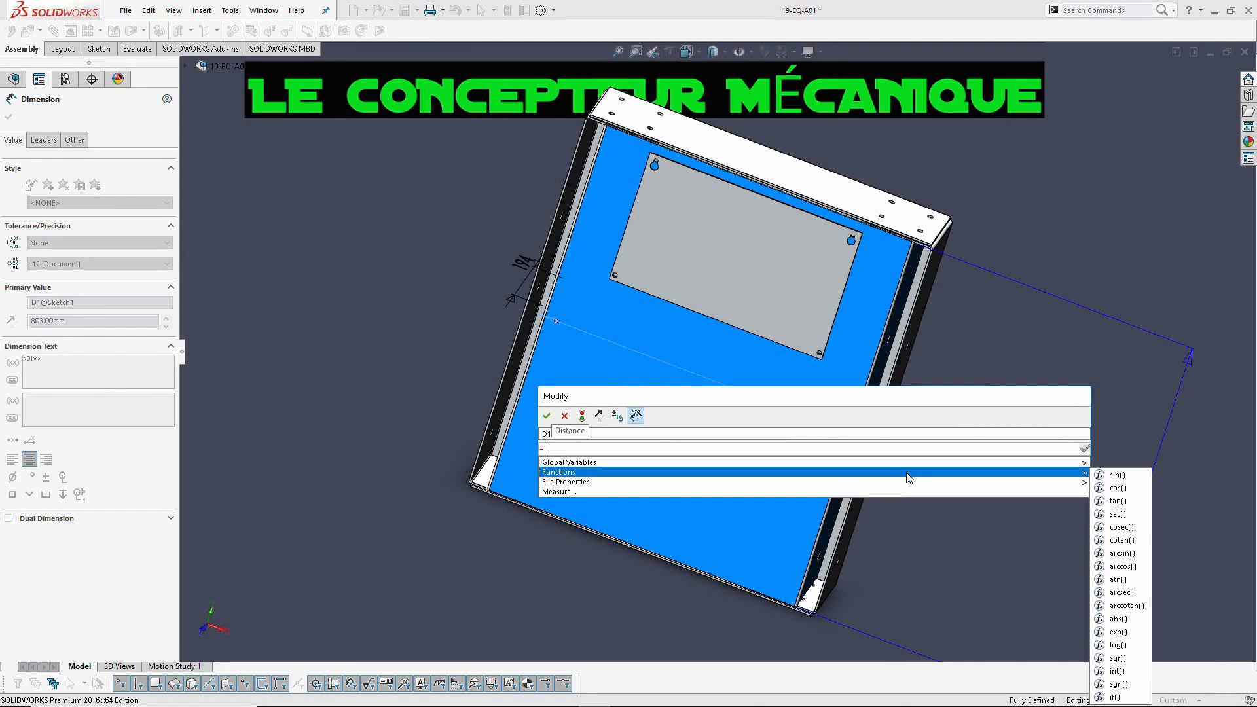
{"action": "mouse_move", "coordinate": [1064, 483]}
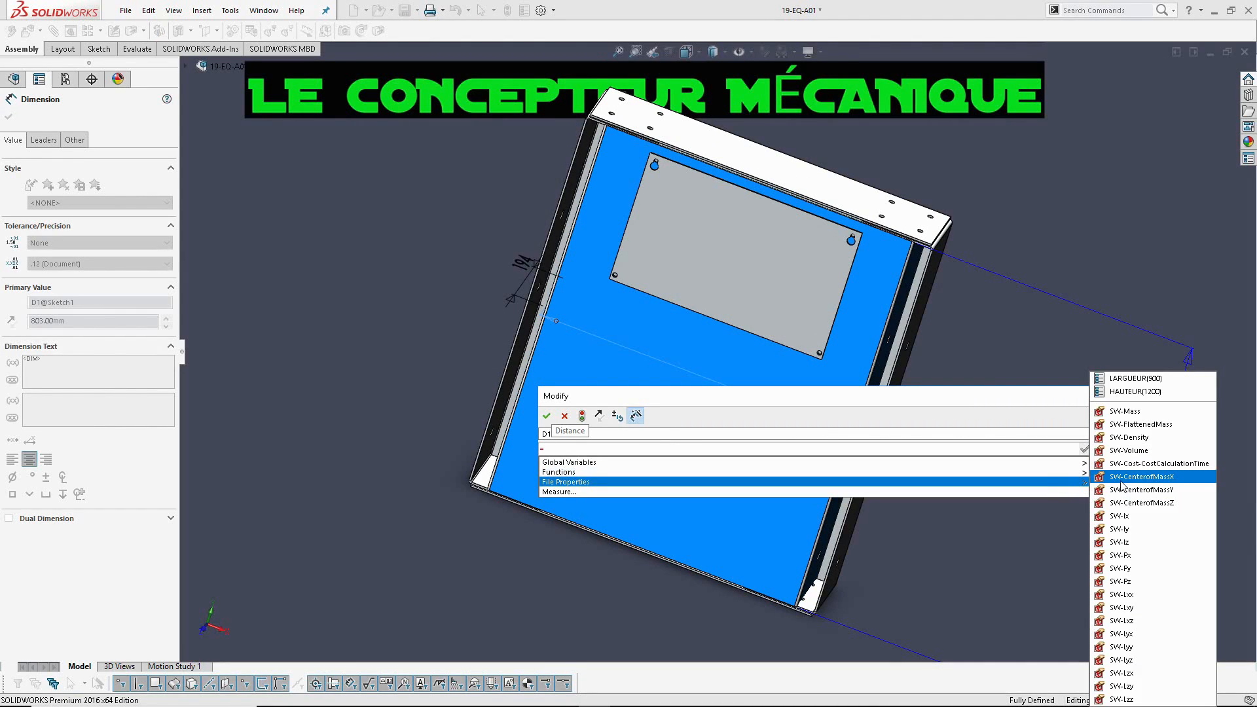
{"action": "left_click", "coordinate": [1135, 379]}
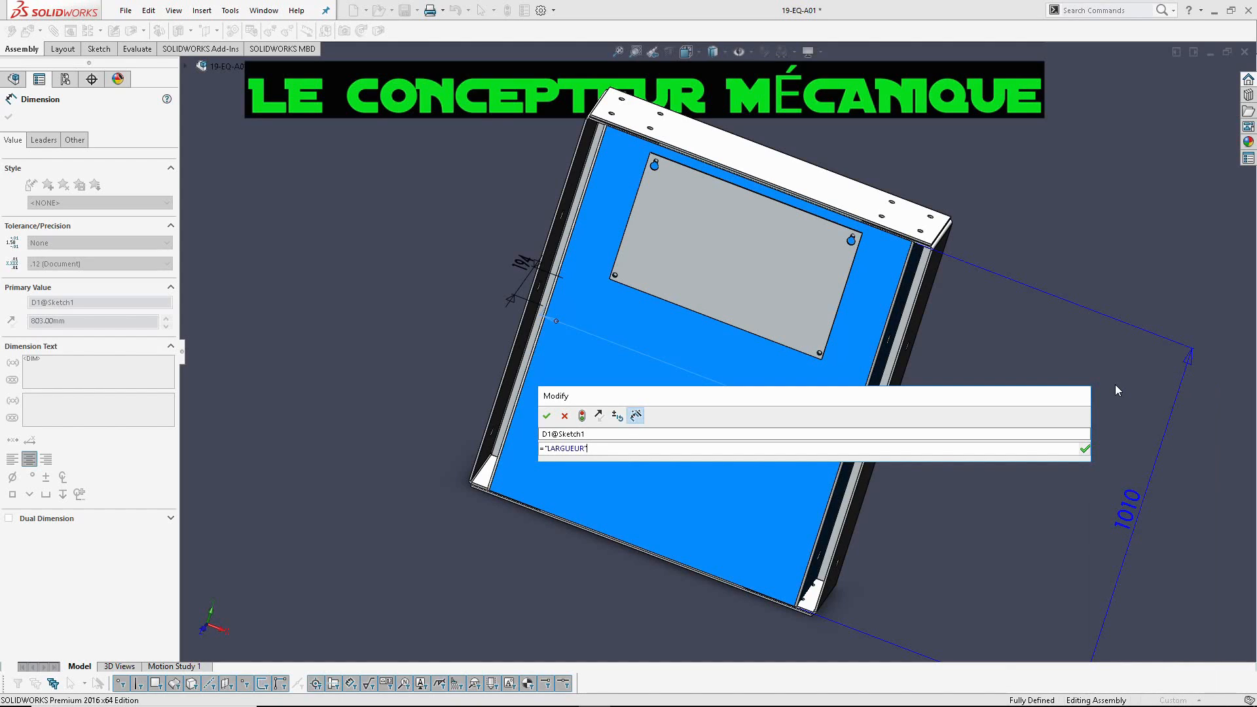
{"action": "type", "text": "+6"}
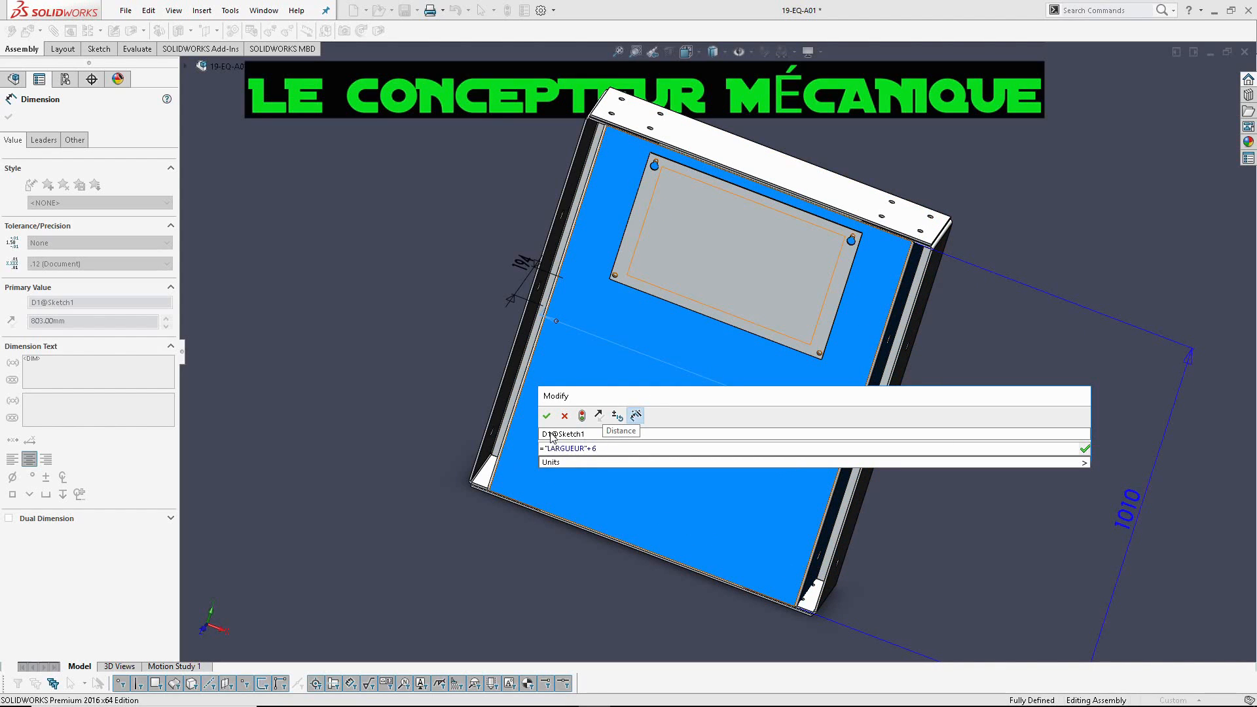
{"action": "left_click", "coordinate": [547, 420]}
{"action": "key", "text": "ctrl+b"}
Step: Link the Base-Flange1 height dimension of back part 19-EQ-001 to the HAUTEUR file property and rebuild the assembly
{"action": "middle_click_drag", "start_coordinate": [921, 356], "coordinate": [719, 283]}
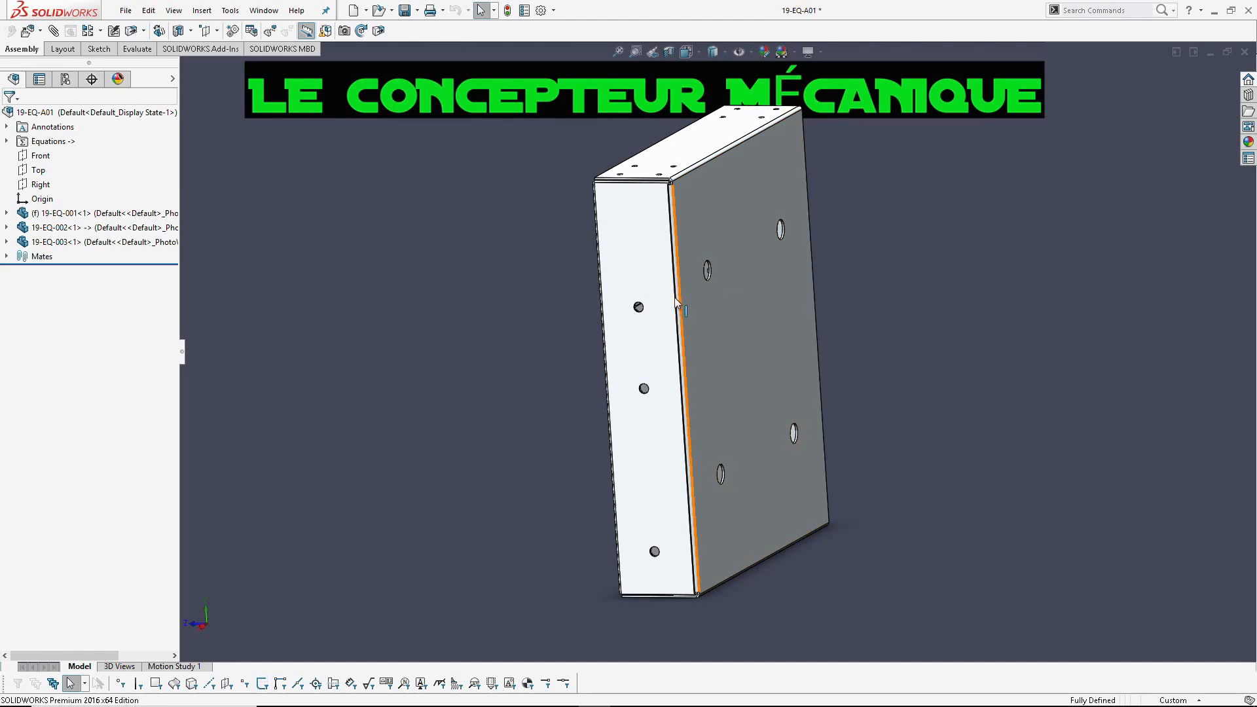
{"action": "left_click", "coordinate": [769, 303]}
{"action": "middle_click_drag", "start_coordinate": [760, 328], "coordinate": [805, 364]}
{"action": "left_click_drag", "start_coordinate": [770, 377], "coordinate": [881, 346]}
{"action": "middle_click_drag", "start_coordinate": [842, 367], "coordinate": [893, 340]}
{"action": "scroll", "coordinate": [893, 341], "scroll_direction": "up", "scroll_amount": 5}
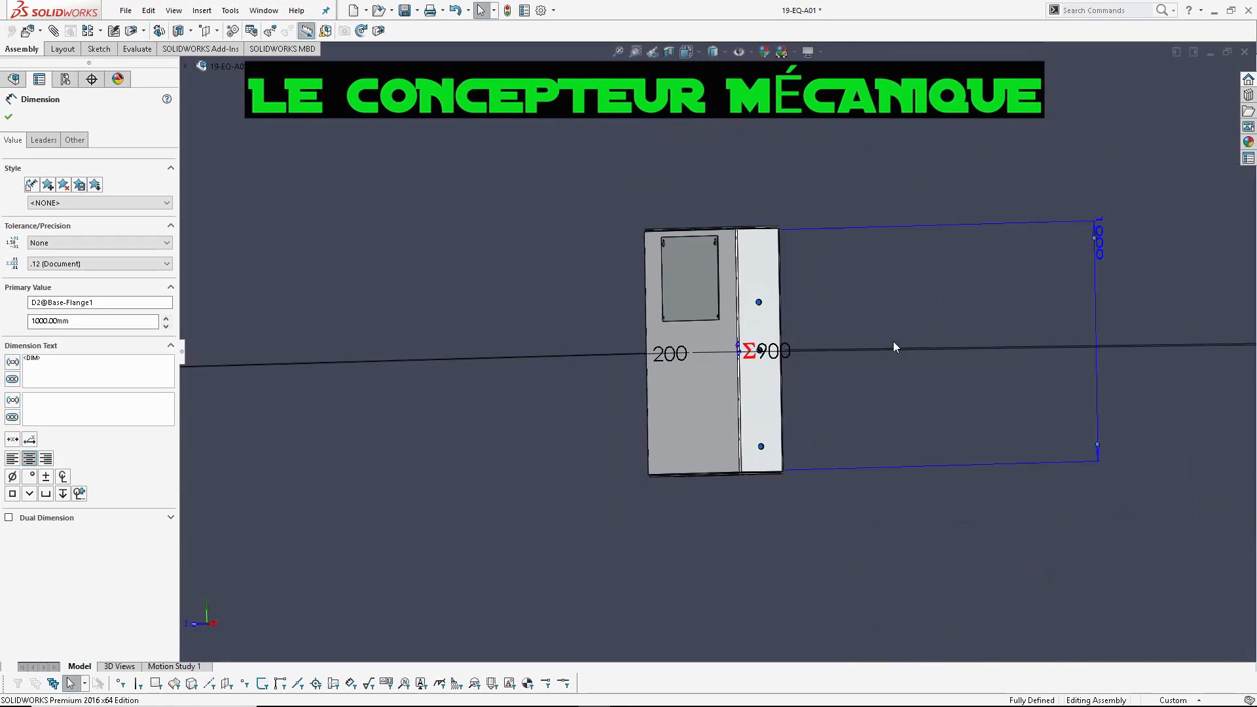
{"action": "scroll", "coordinate": [1003, 293], "scroll_direction": "down", "scroll_amount": 3}
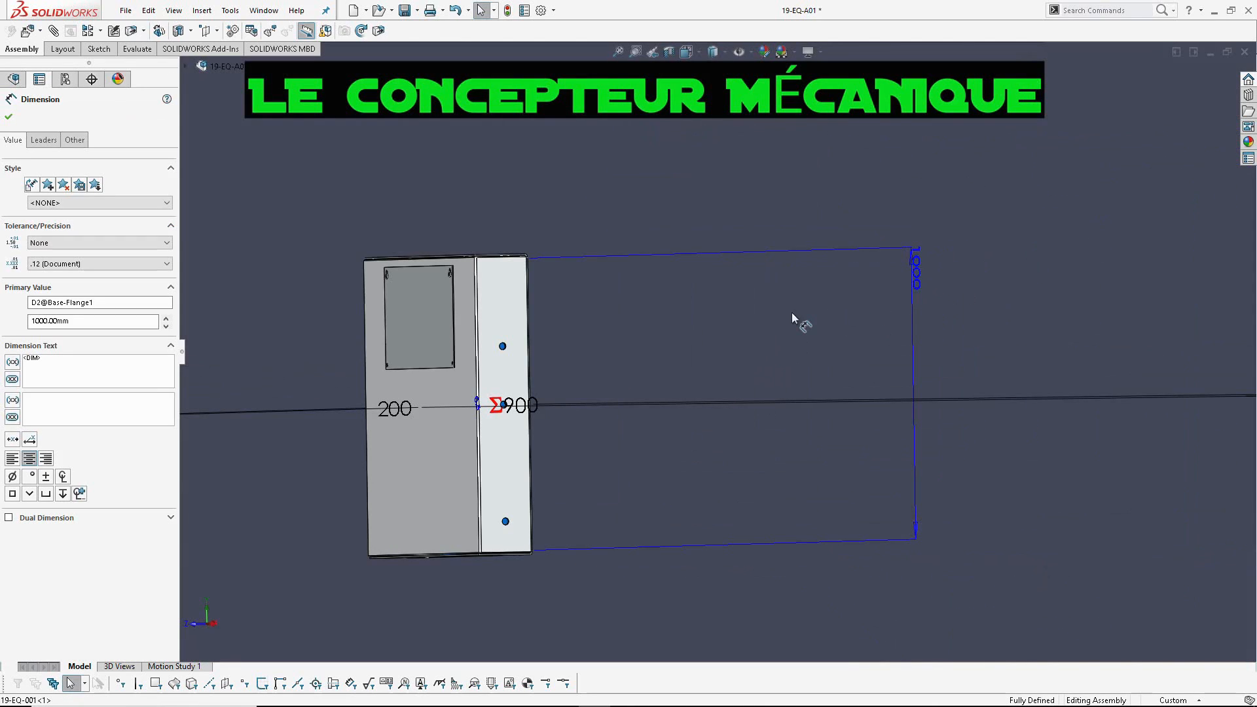
{"action": "double_click", "coordinate": [780, 344]}
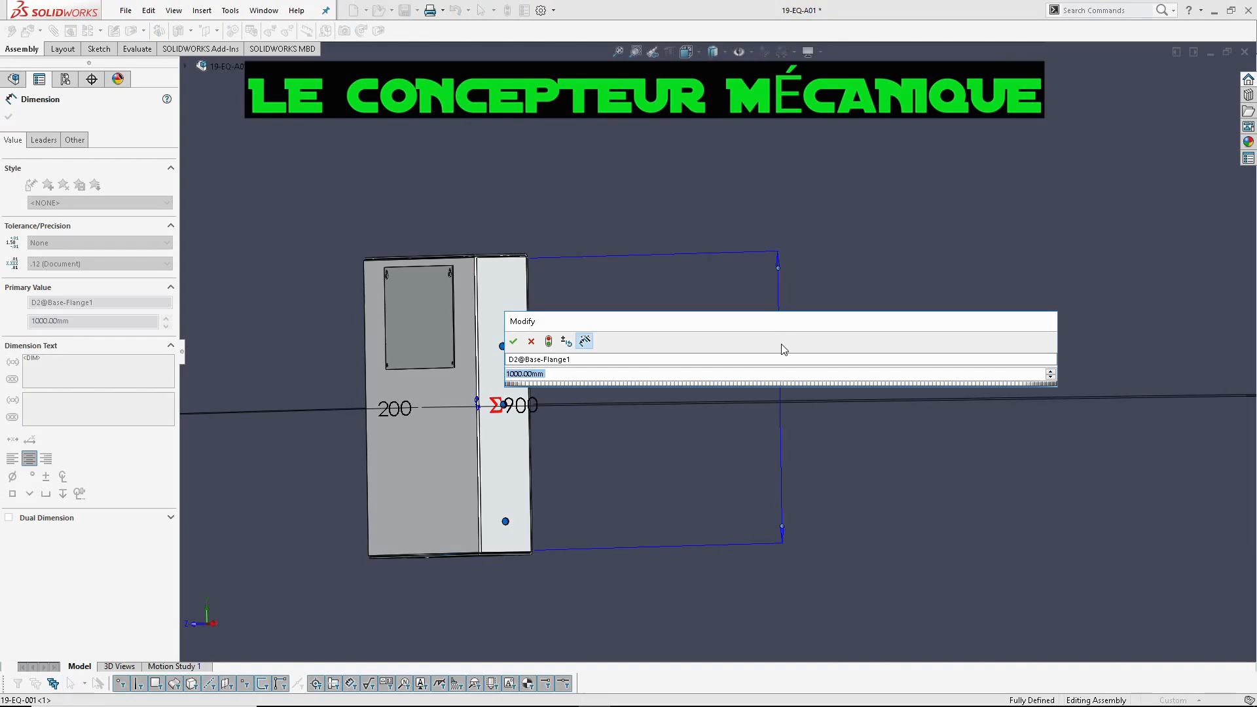
{"action": "type", "text": "="}
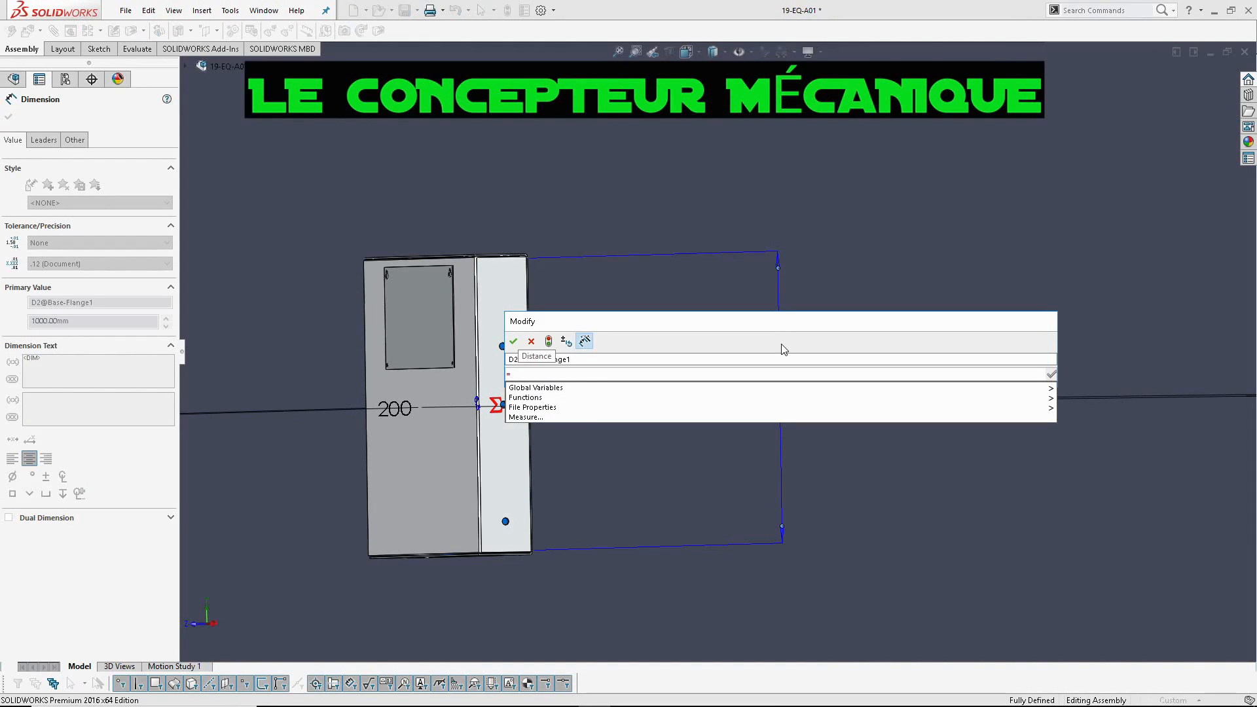
{"action": "mouse_move", "coordinate": [982, 407]}
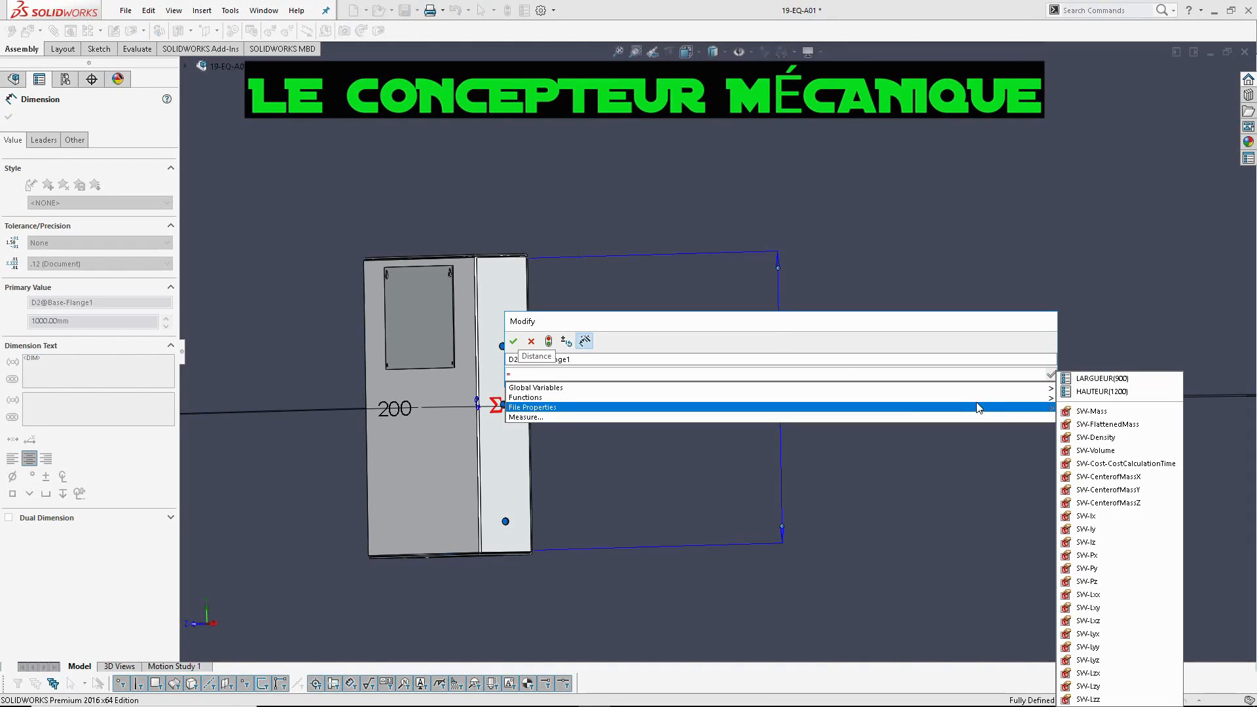
{"action": "left_click", "coordinate": [1105, 392]}
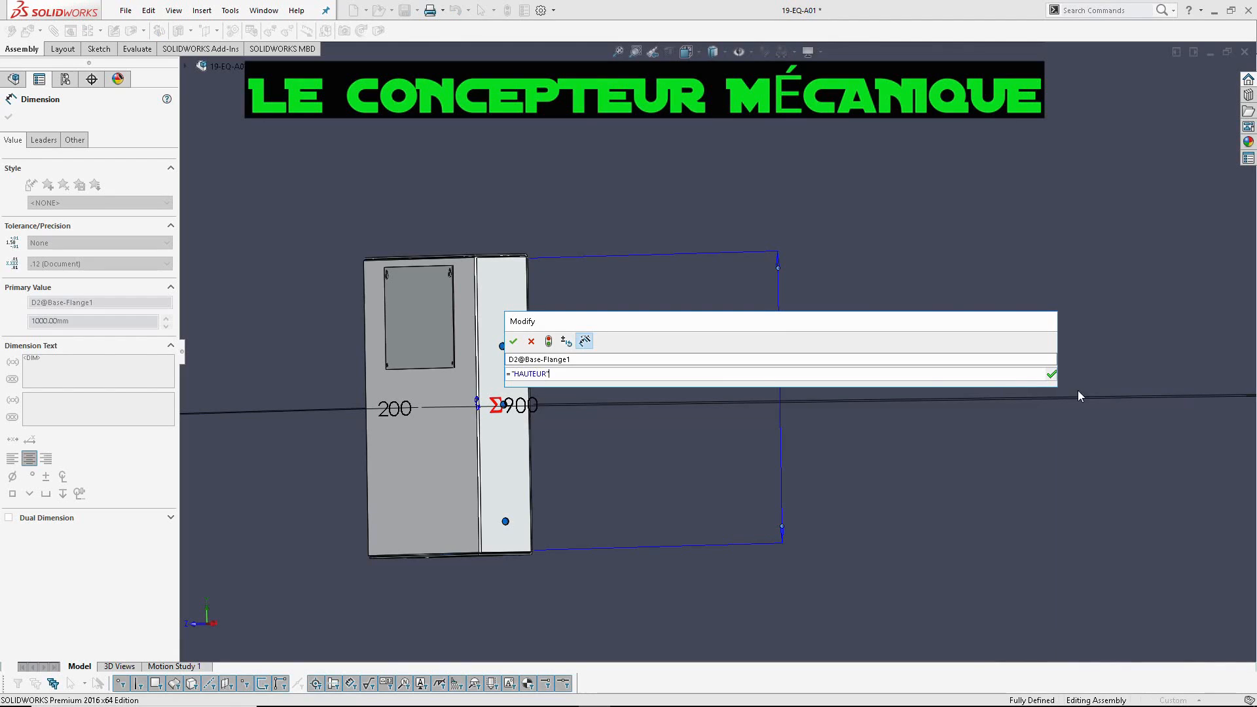
{"action": "left_click", "coordinate": [513, 341]}
{"action": "key", "text": "ctrl+b"}
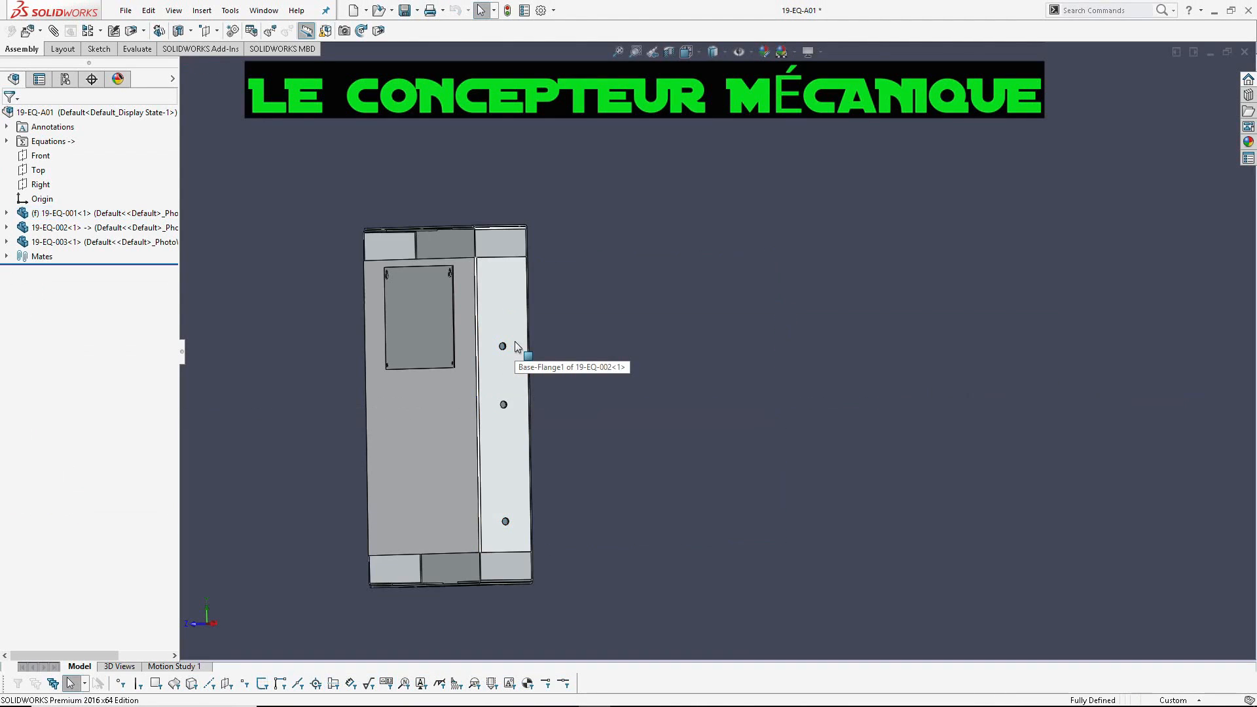
Step: Set the Base-Flange1 height dimension of front cover 19-EQ-002 to the equation "HAUTEUR"+8 and rebuild the assembly
{"action": "double_click", "coordinate": [429, 394]}
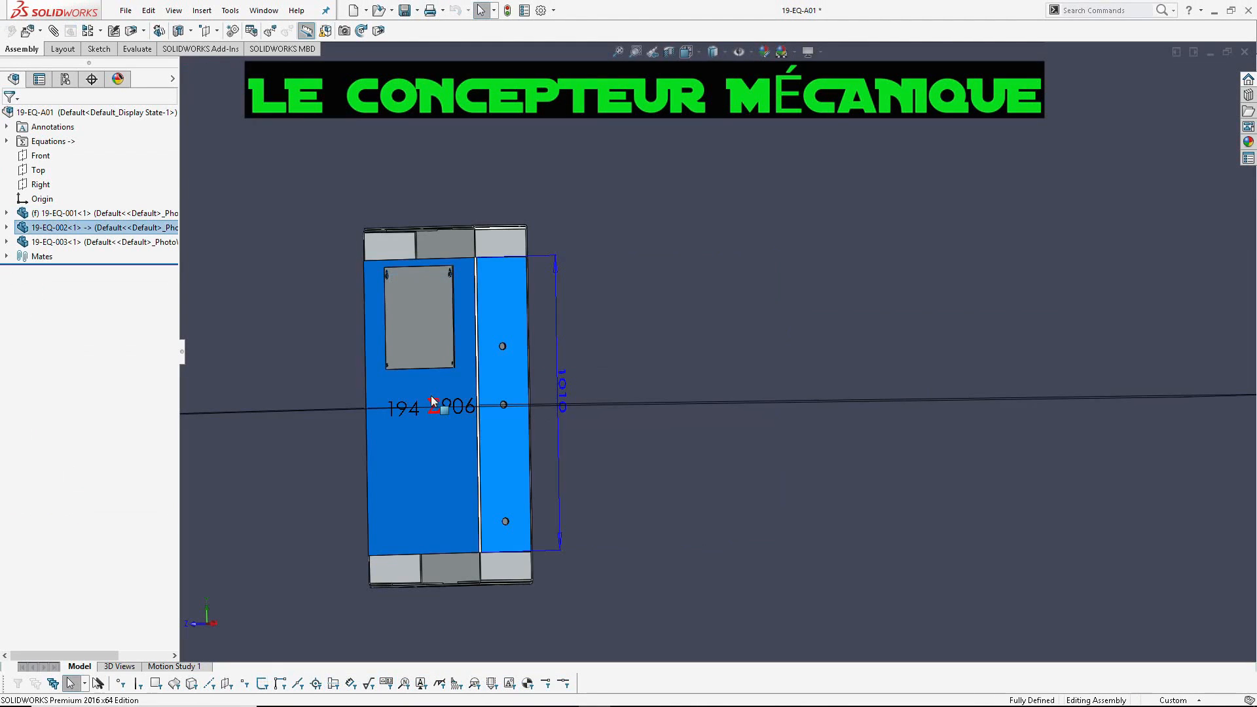
{"action": "double_click", "coordinate": [563, 387]}
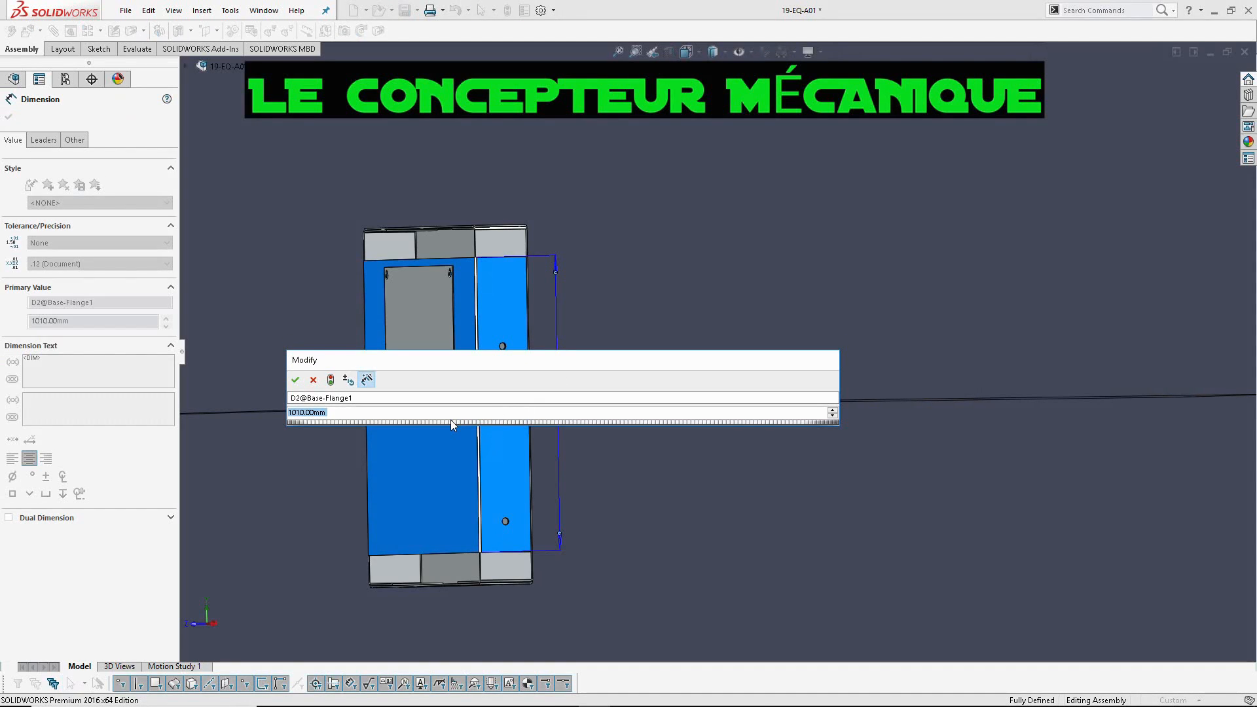
{"action": "type", "text": "="}
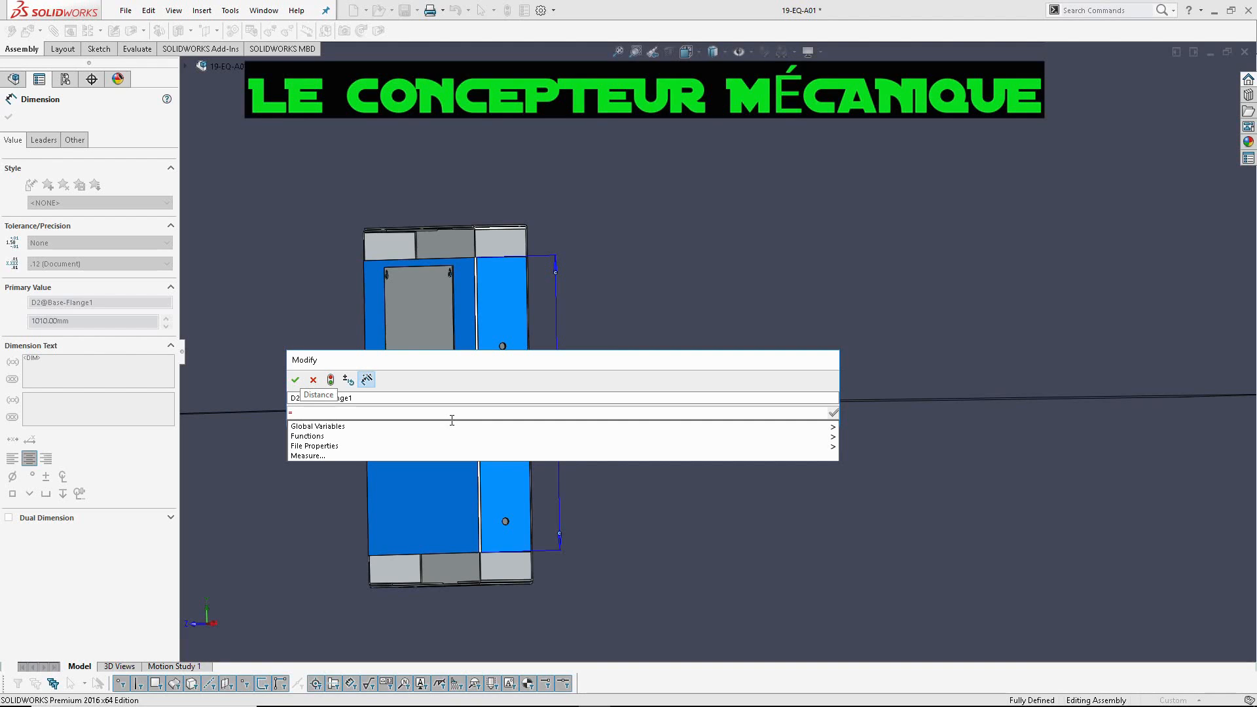
{"action": "type", "text": "H"}
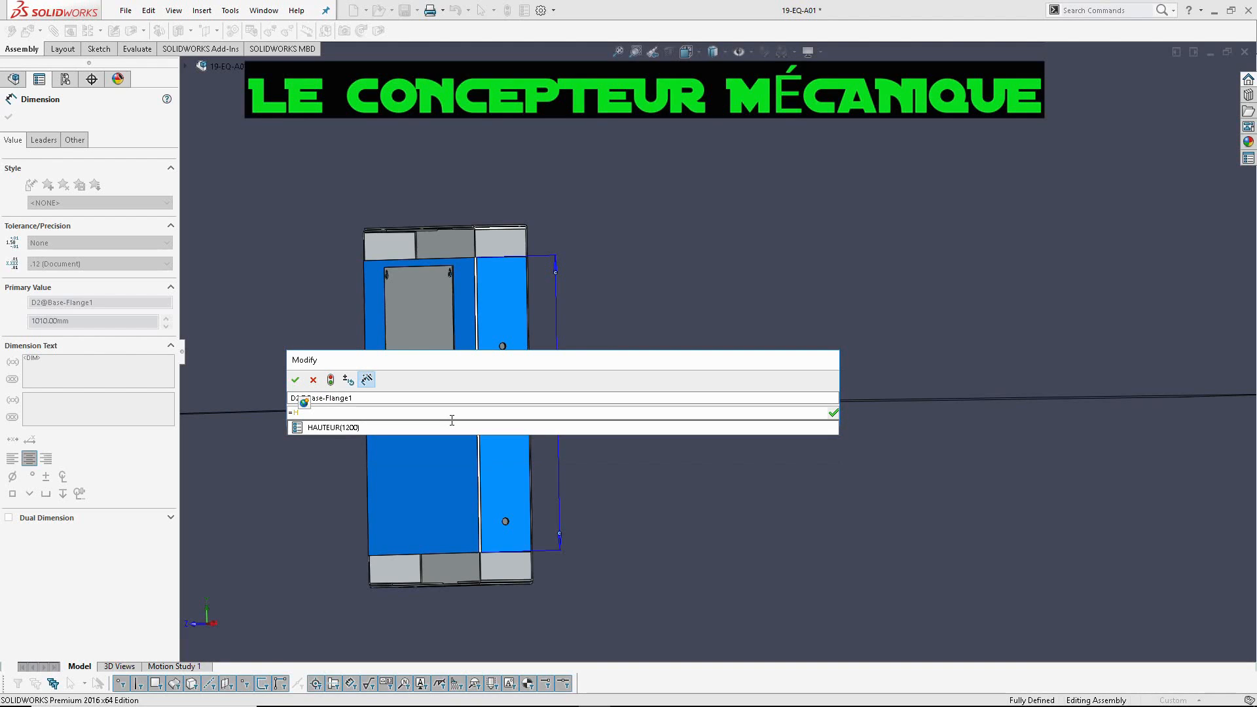
{"action": "key", "text": "BackSpace"}
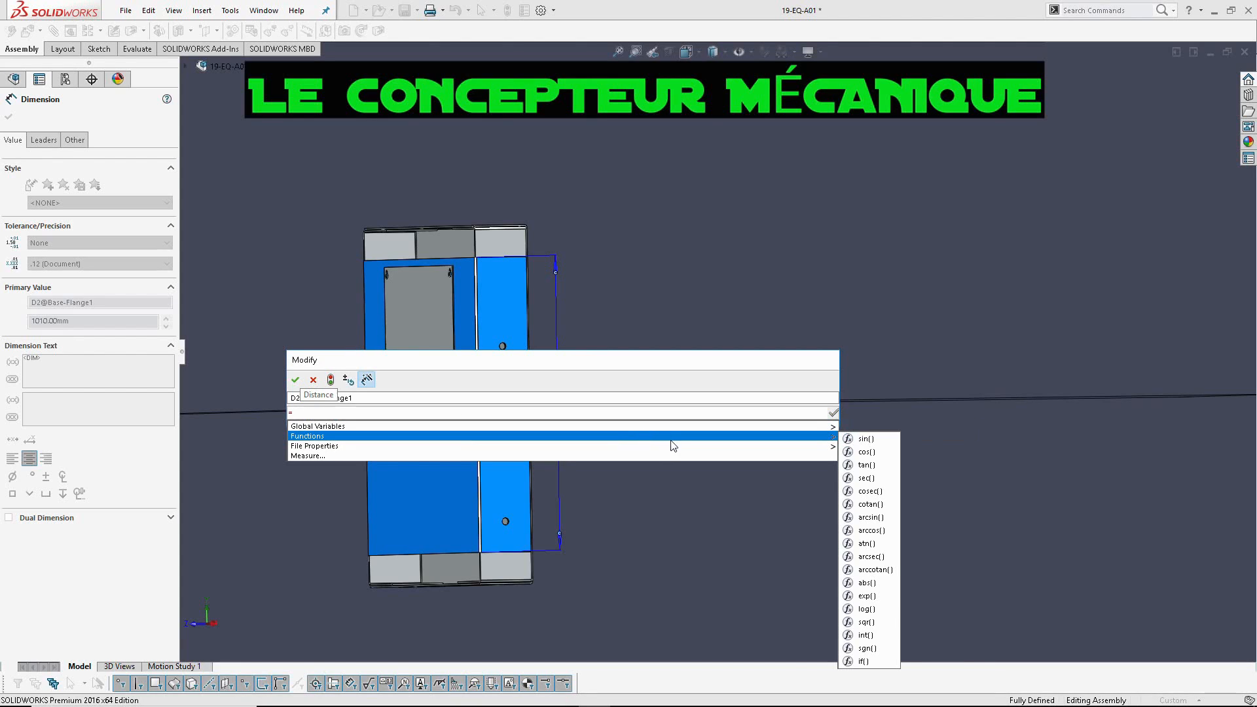
{"action": "mouse_move", "coordinate": [684, 449]}
{"action": "type", "text": "H"}
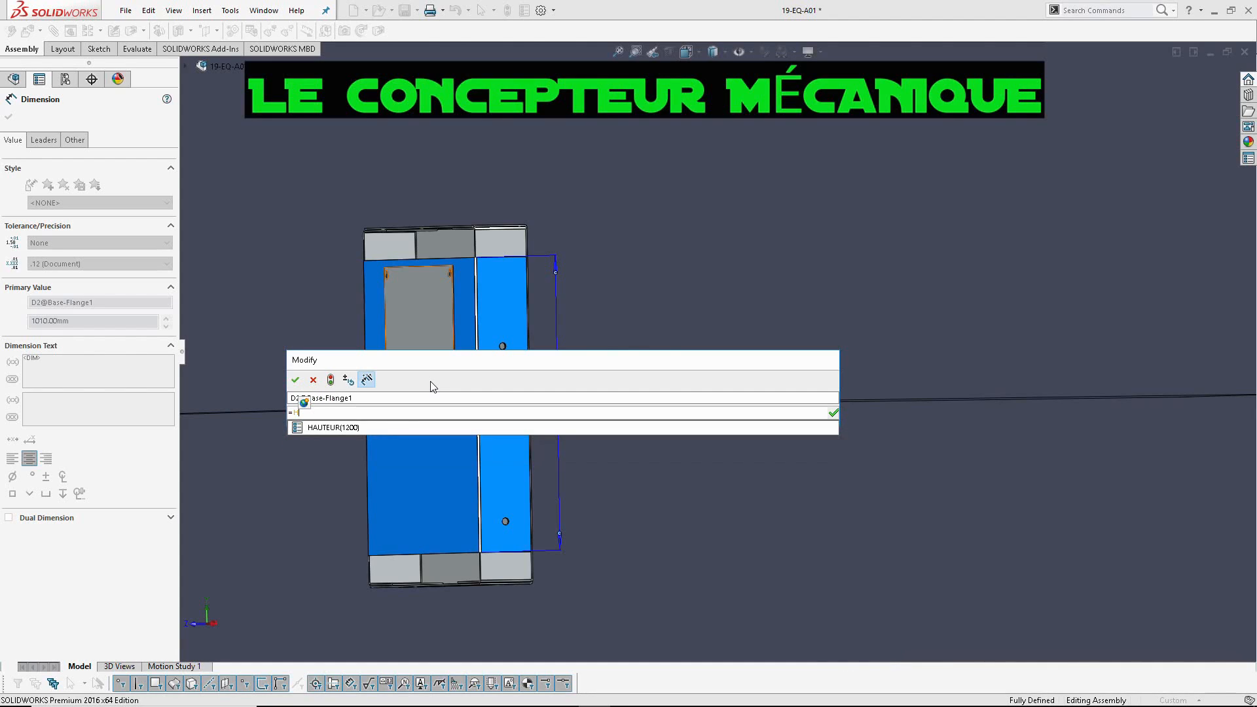
{"action": "type", "text": "A"}
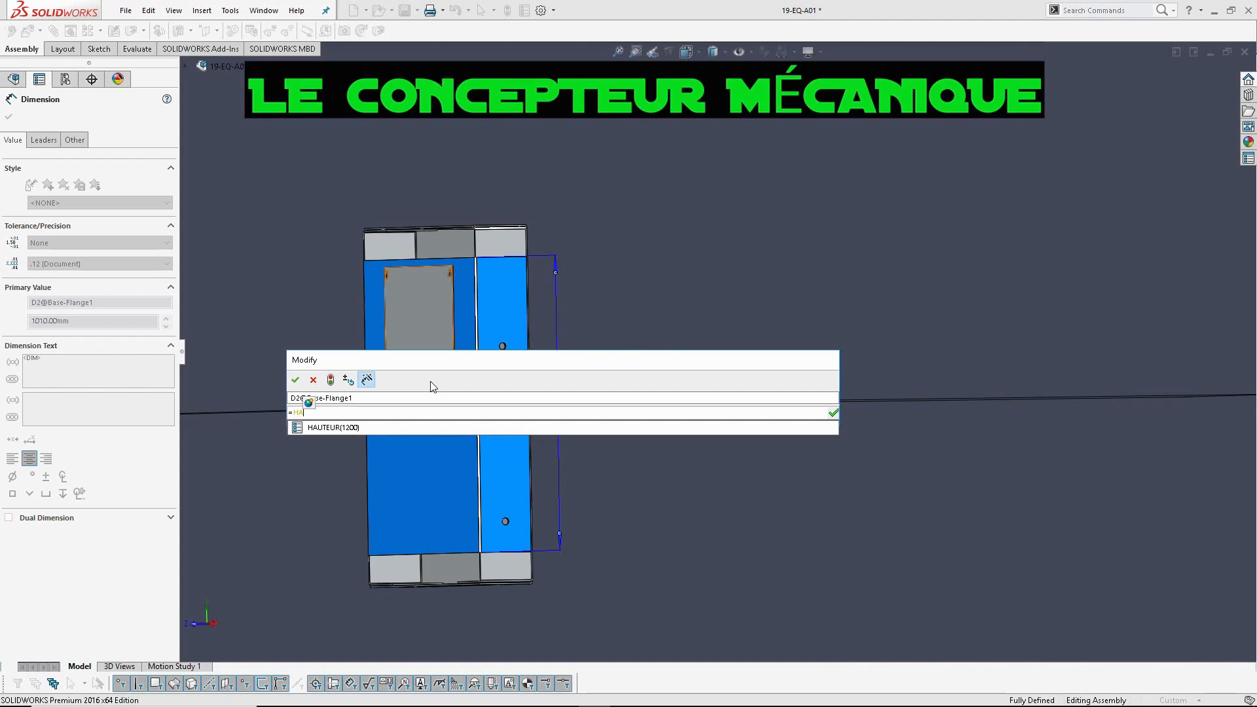
{"action": "left_click", "coordinate": [347, 427]}
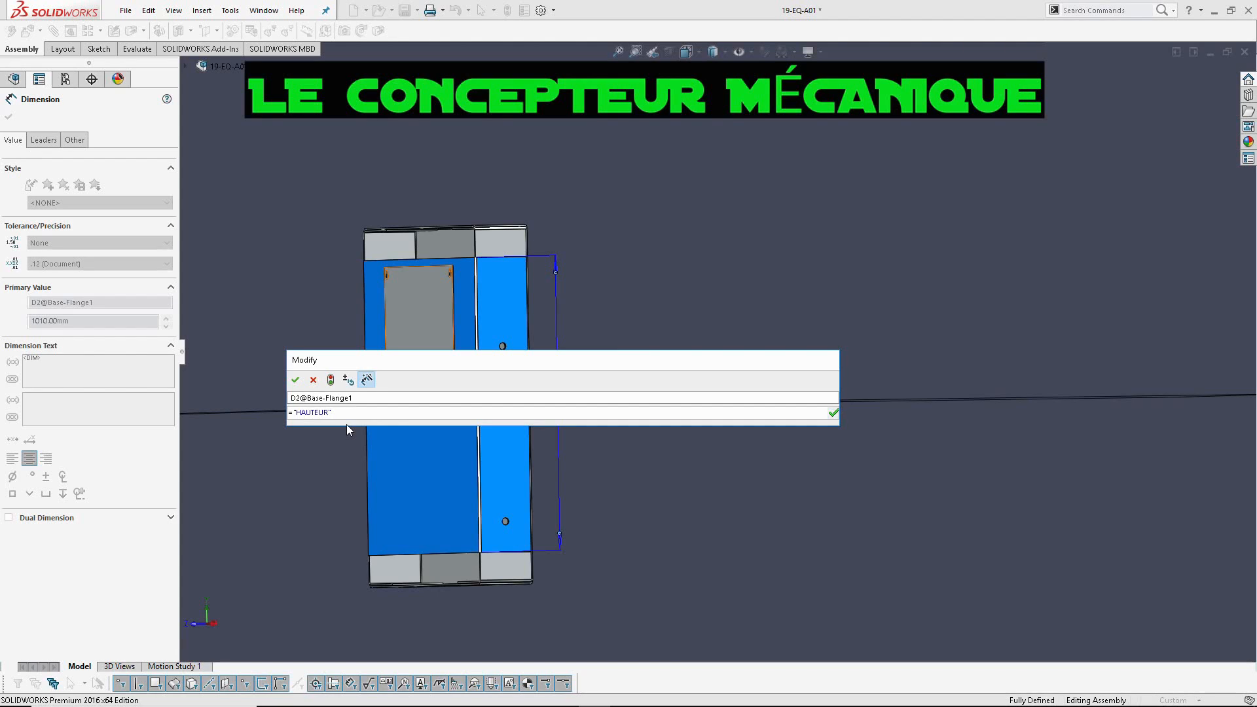
{"action": "type", "text": "+8"}
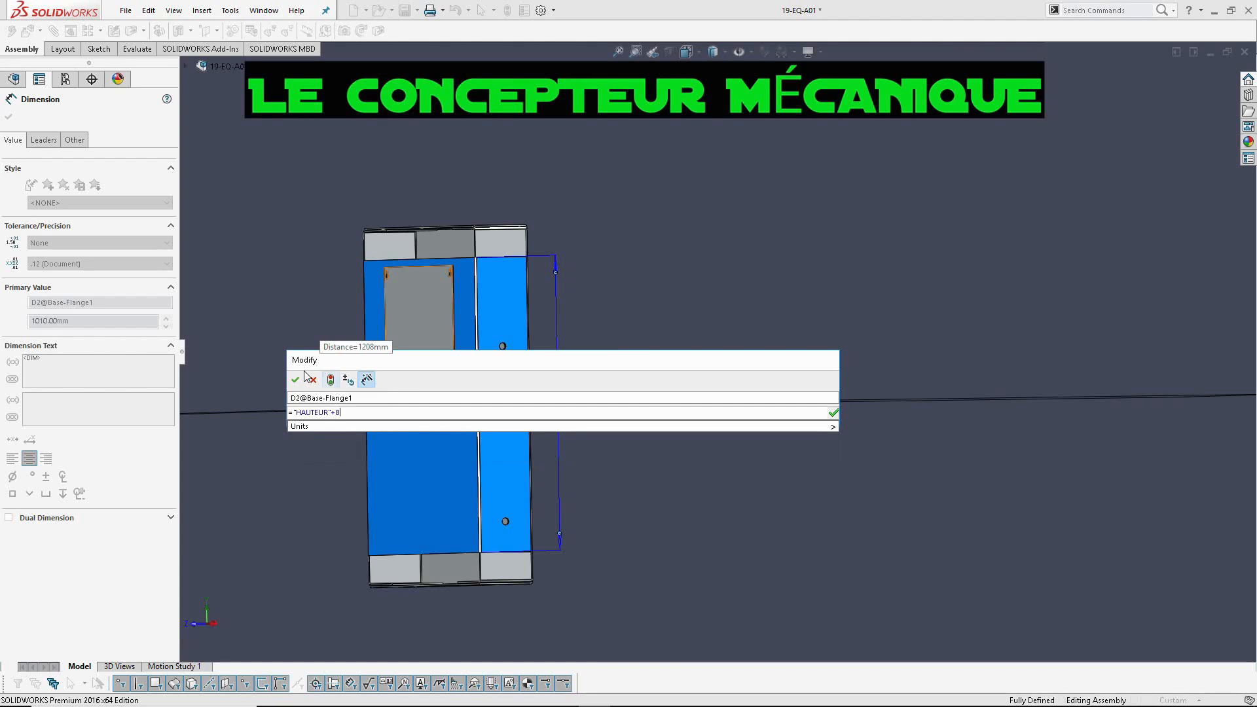
{"action": "left_click", "coordinate": [295, 380]}
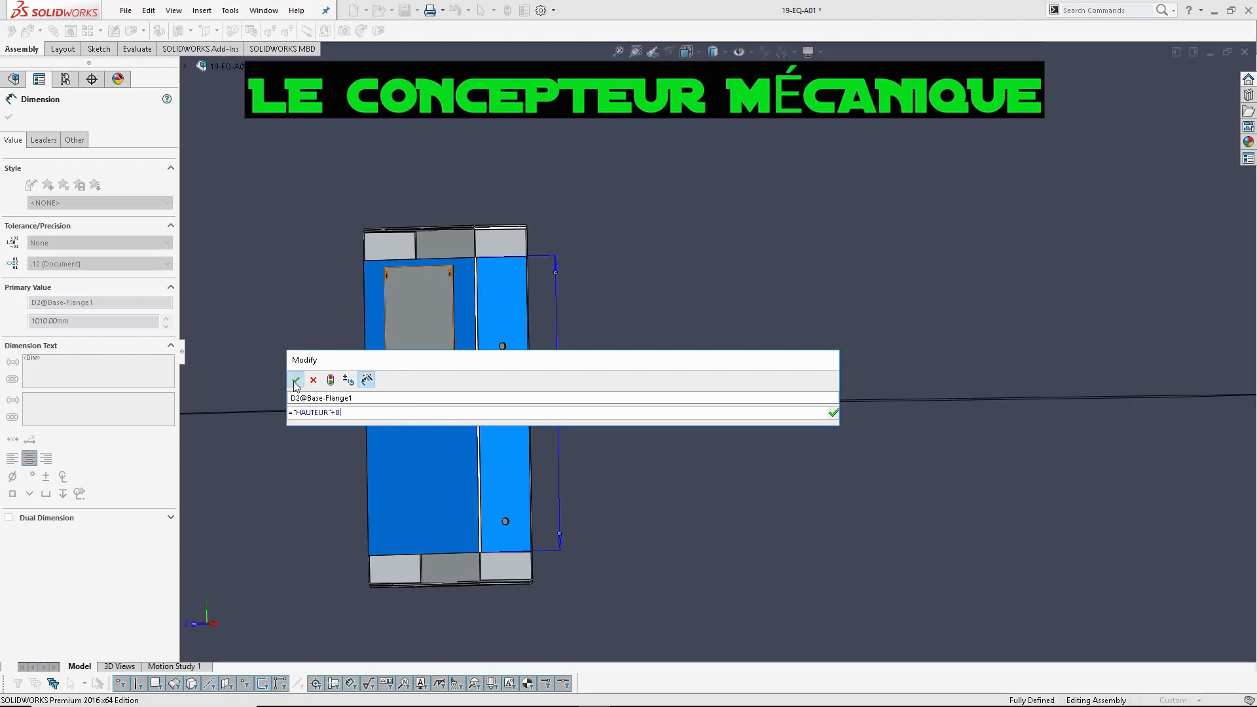
{"action": "left_click", "coordinate": [603, 381]}
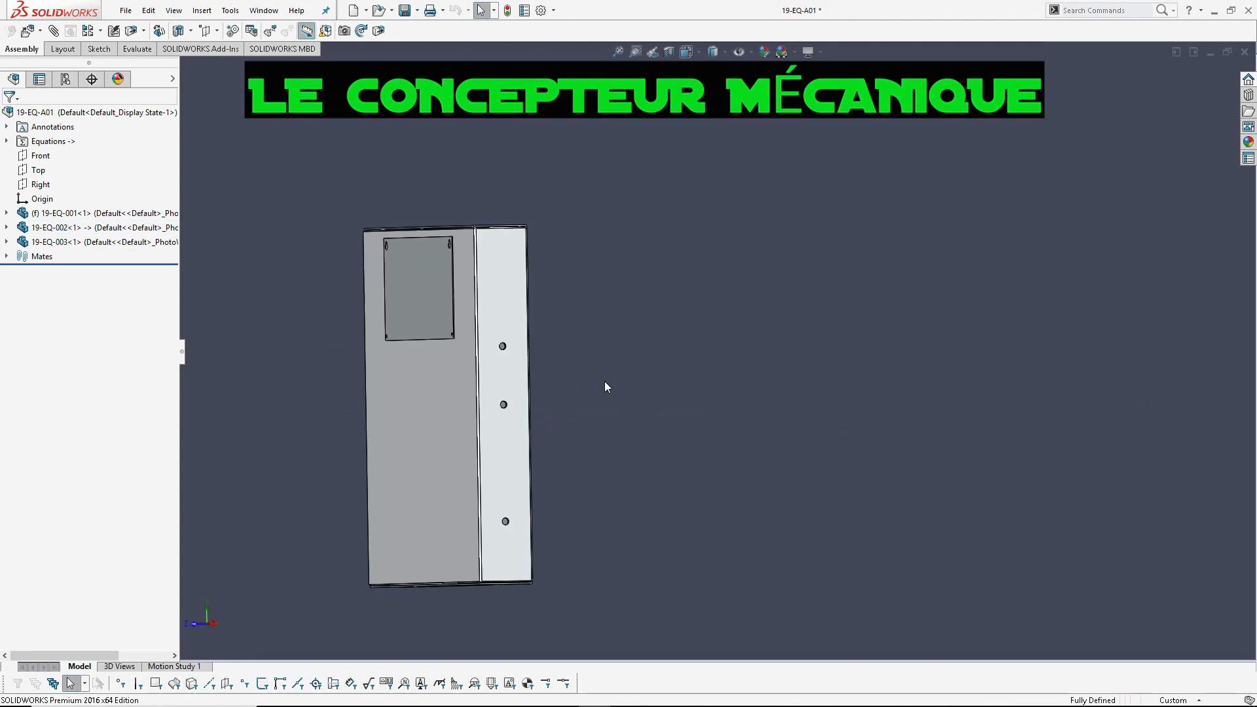
Step: Change the assembly's custom file properties LARGUEUR to 950 and HAUTEUR to 1500 and accept them
{"action": "scroll", "coordinate": [521, 242], "scroll_direction": "down", "scroll_amount": 3}
{"action": "mouse_move", "coordinate": [521, 242]}
{"action": "middle_mouse_down"}
{"action": "mouse_move", "coordinate": [487, 269]}
{"action": "mouse_move", "coordinate": [505, 259]}
{"action": "middle_mouse_up"}
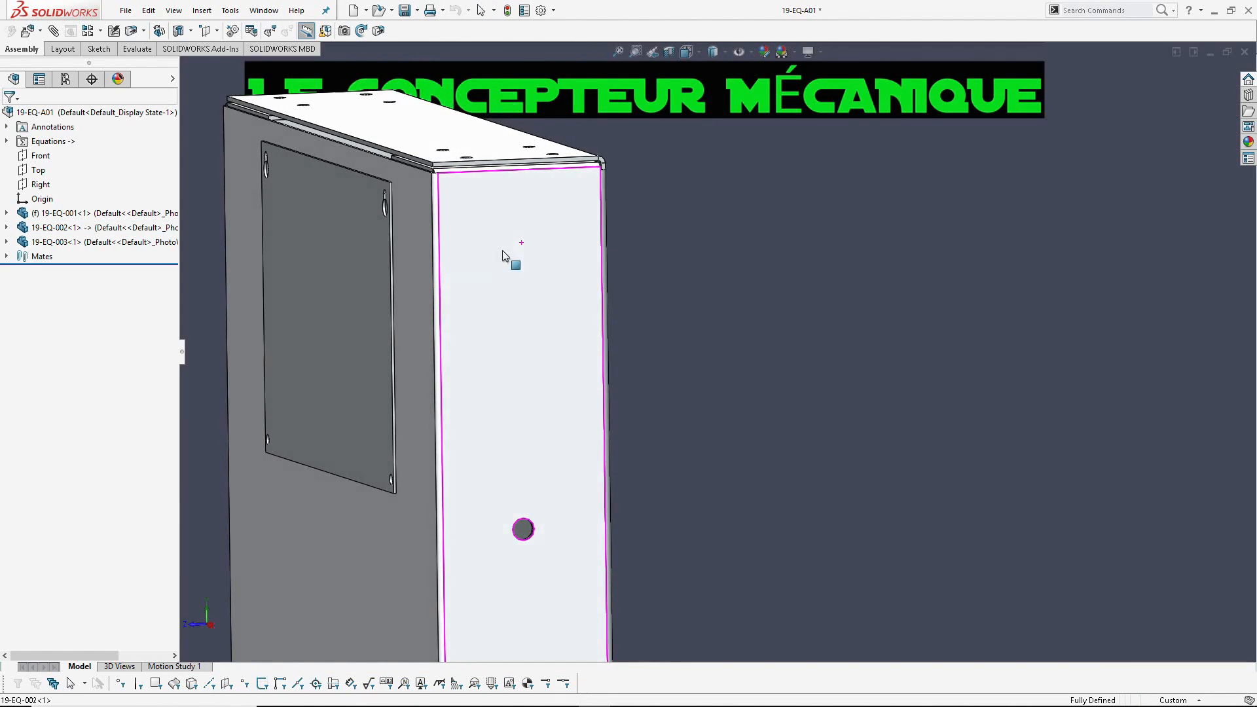
{"action": "scroll", "coordinate": [587, 308], "scroll_direction": "up", "scroll_amount": 5}
{"action": "middle_click_drag", "start_coordinate": [811, 525], "coordinate": [697, 468]}
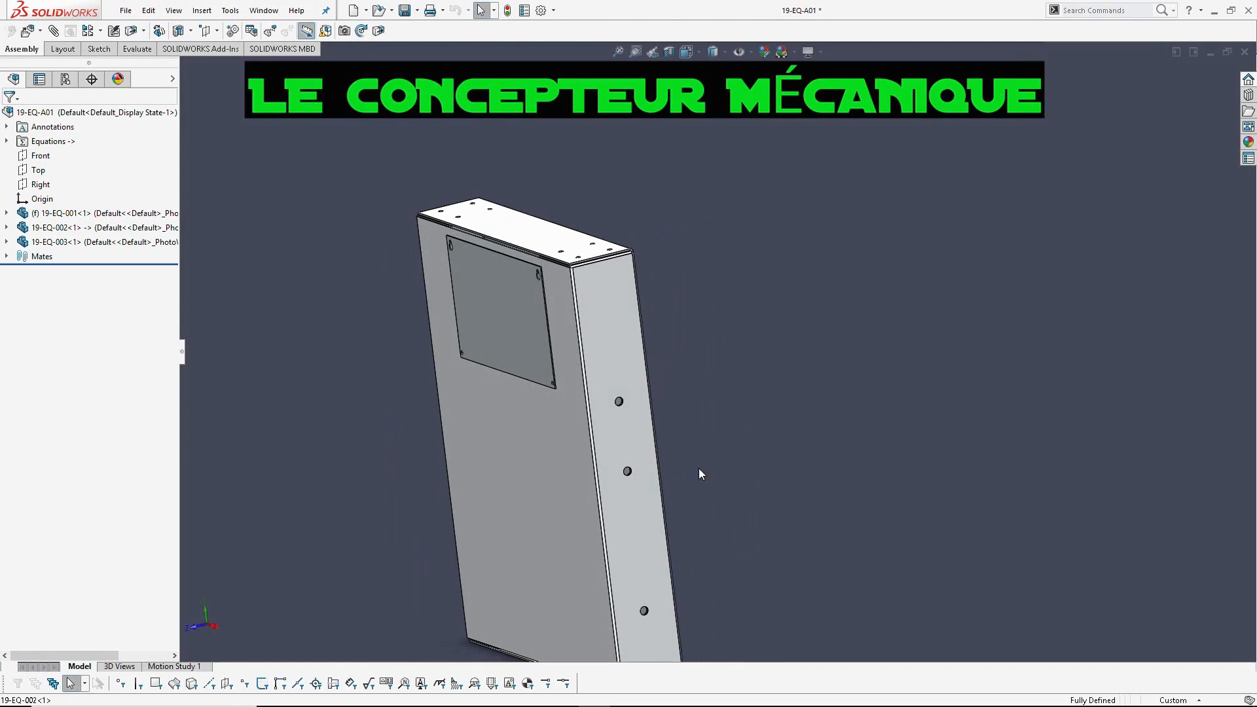
{"action": "left_click", "coordinate": [524, 10]}
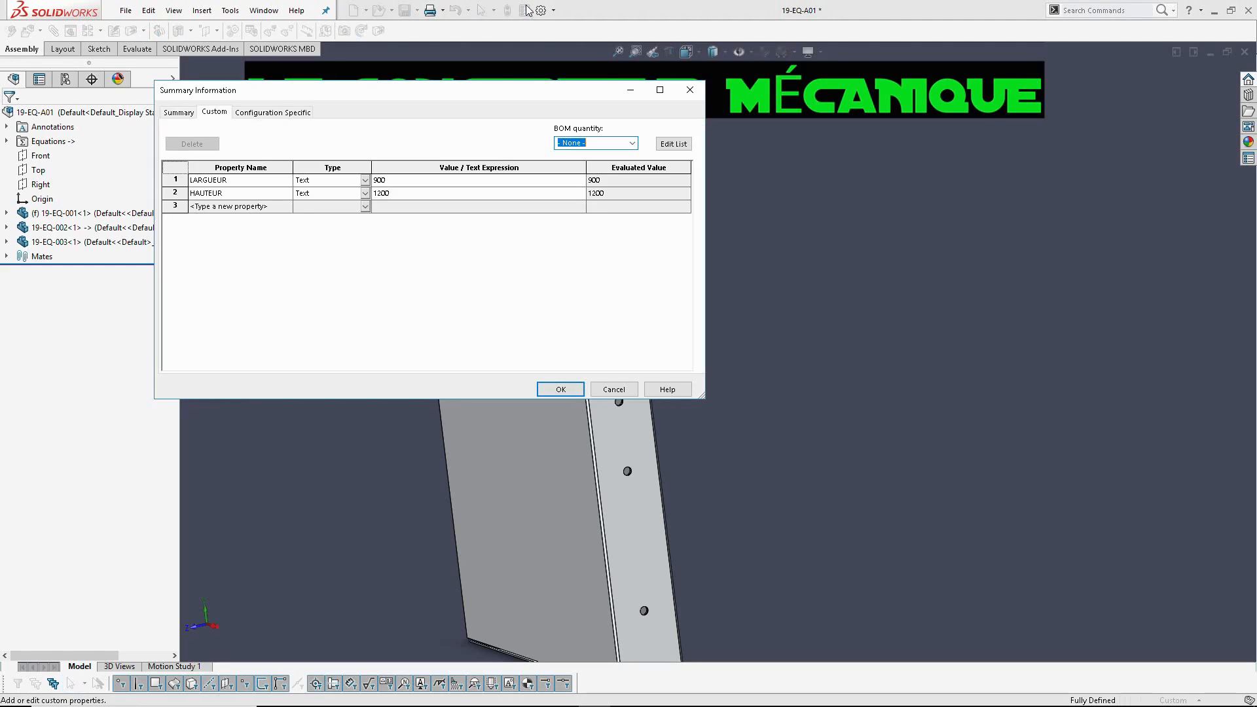
{"action": "left_click", "coordinate": [415, 181]}
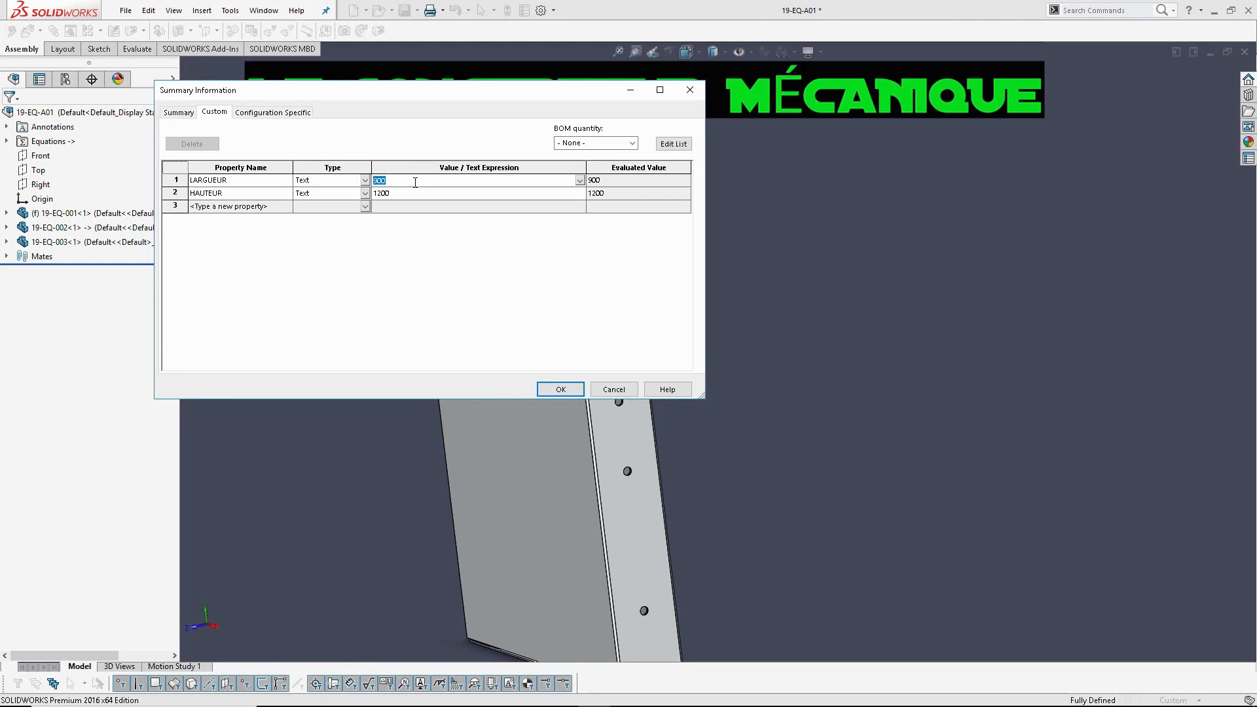
{"action": "type", "text": "950"}
{"action": "left_click", "coordinate": [414, 194]}
{"action": "type", "text": "15"}
{"action": "left_click", "coordinate": [560, 389]}
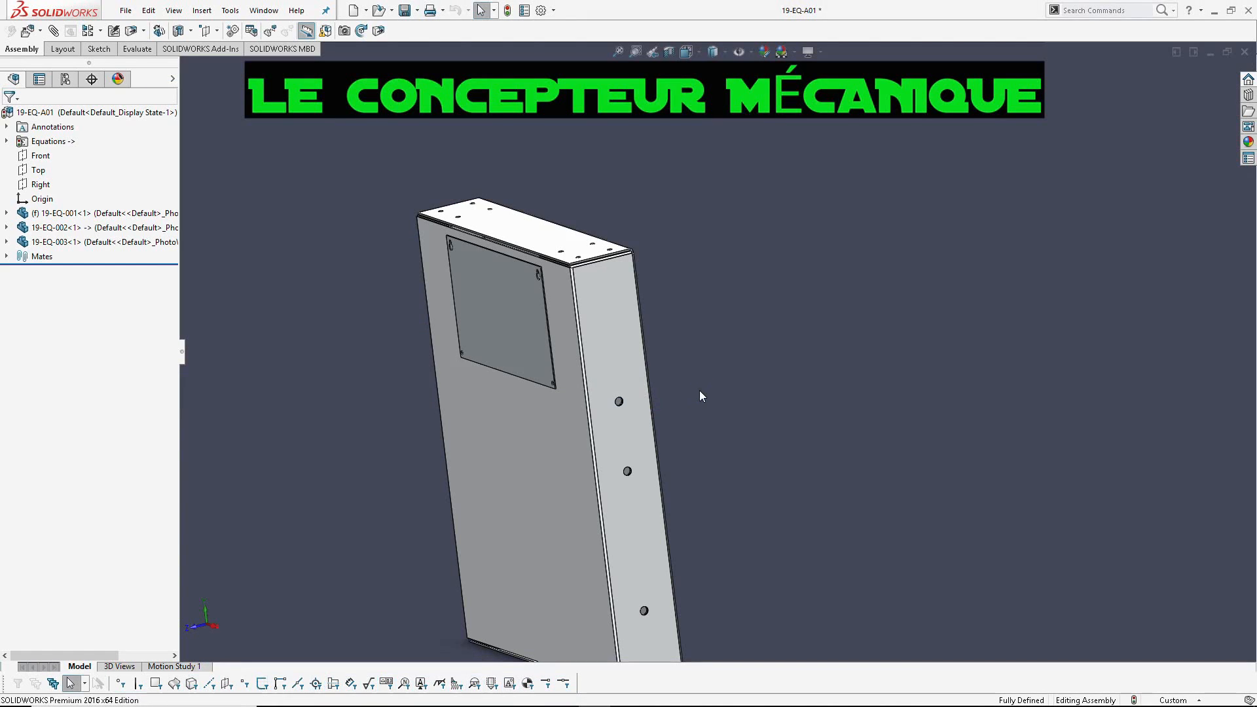
Step: Display the dimensions of front cover 19-EQ-002 to examine its height and the resized enclosure
{"action": "middle_click_drag", "start_coordinate": [654, 383], "coordinate": [721, 359]}
{"action": "double_click", "coordinate": [600, 434]}
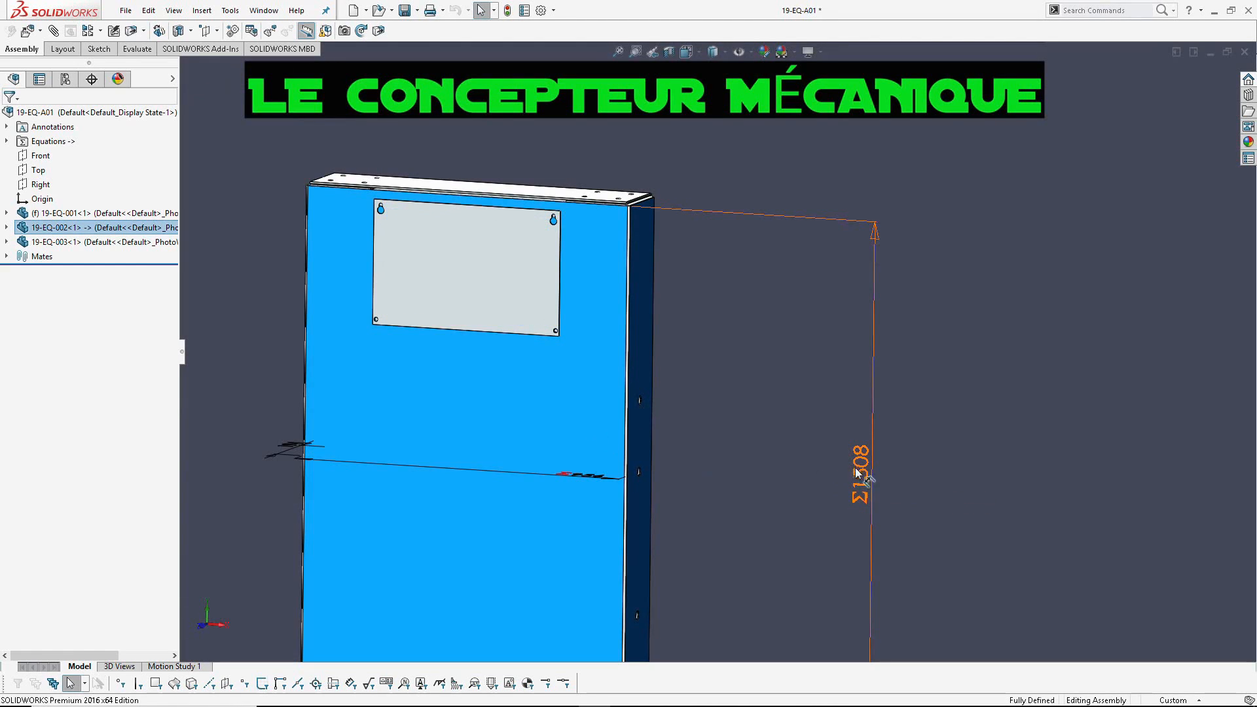
{"action": "left_click", "coordinate": [788, 411]}
{"action": "scroll", "coordinate": [772, 430], "scroll_direction": "up", "scroll_amount": 6}
{"action": "scroll", "coordinate": [674, 393], "scroll_direction": "down", "scroll_amount": 6}
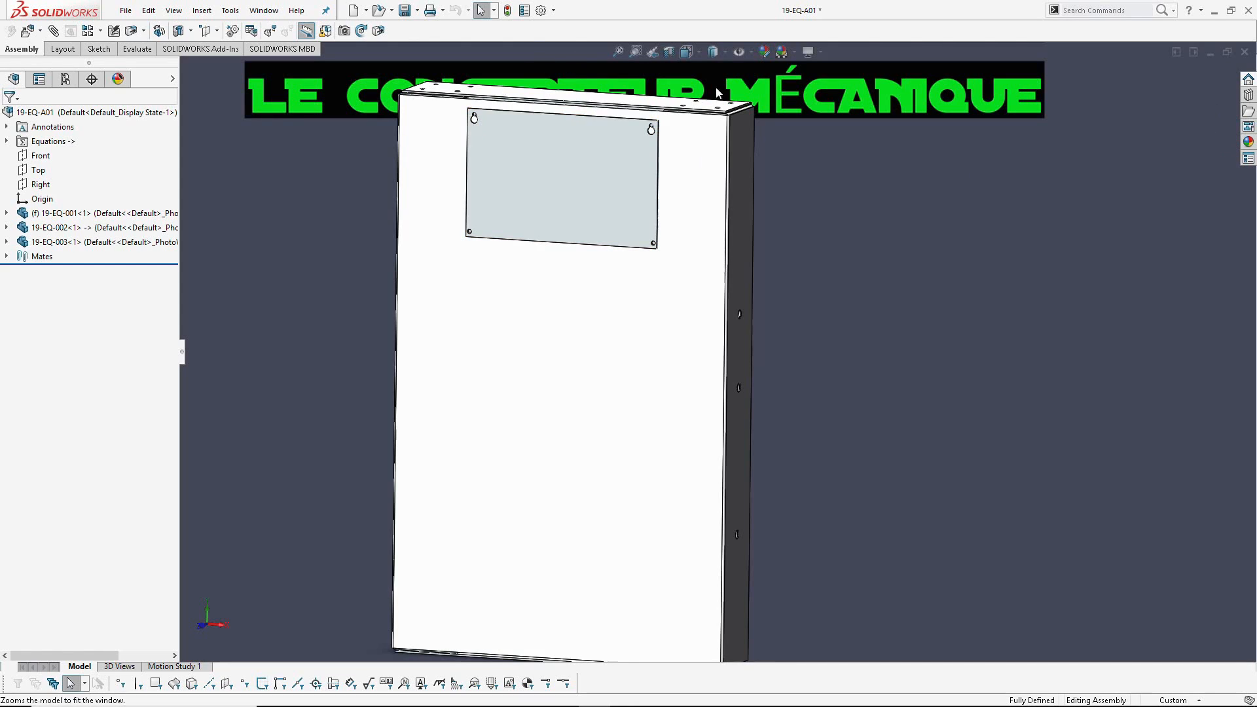
Step: Launch Property Tab Builder and caption the form's group box DIMENSION
{"action": "left_click", "coordinate": [1249, 159]}
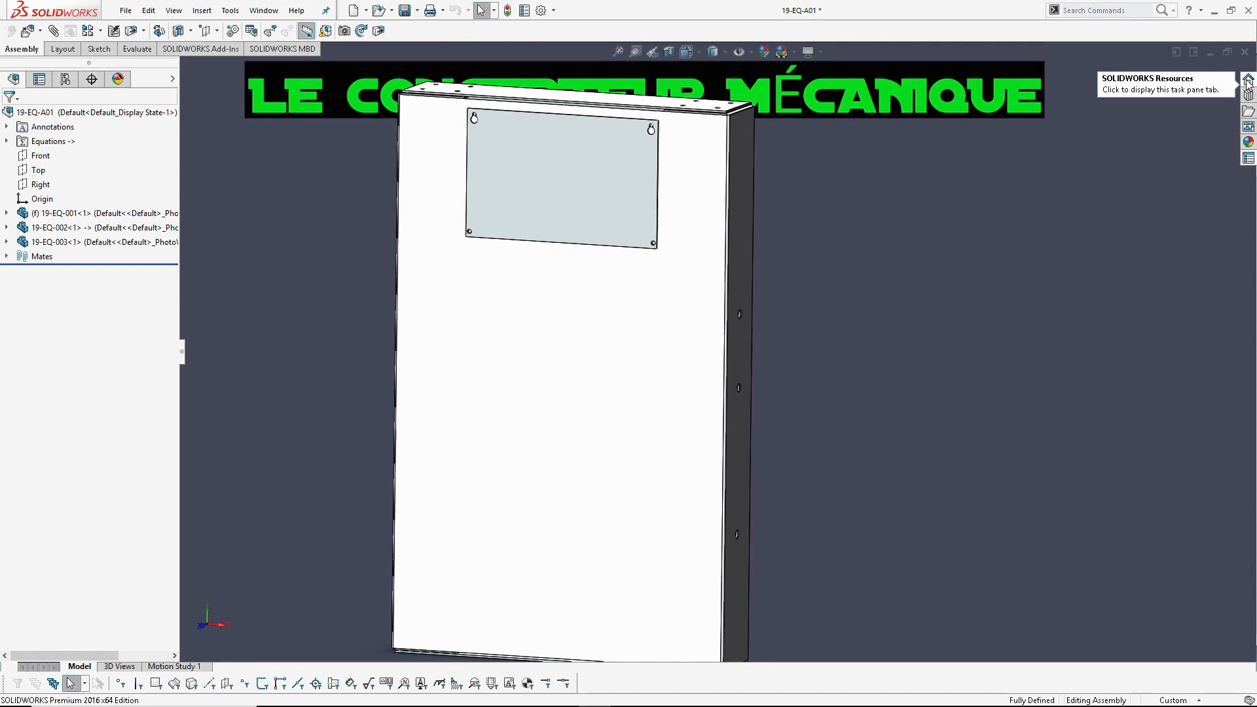
{"action": "left_click", "coordinate": [1248, 81]}
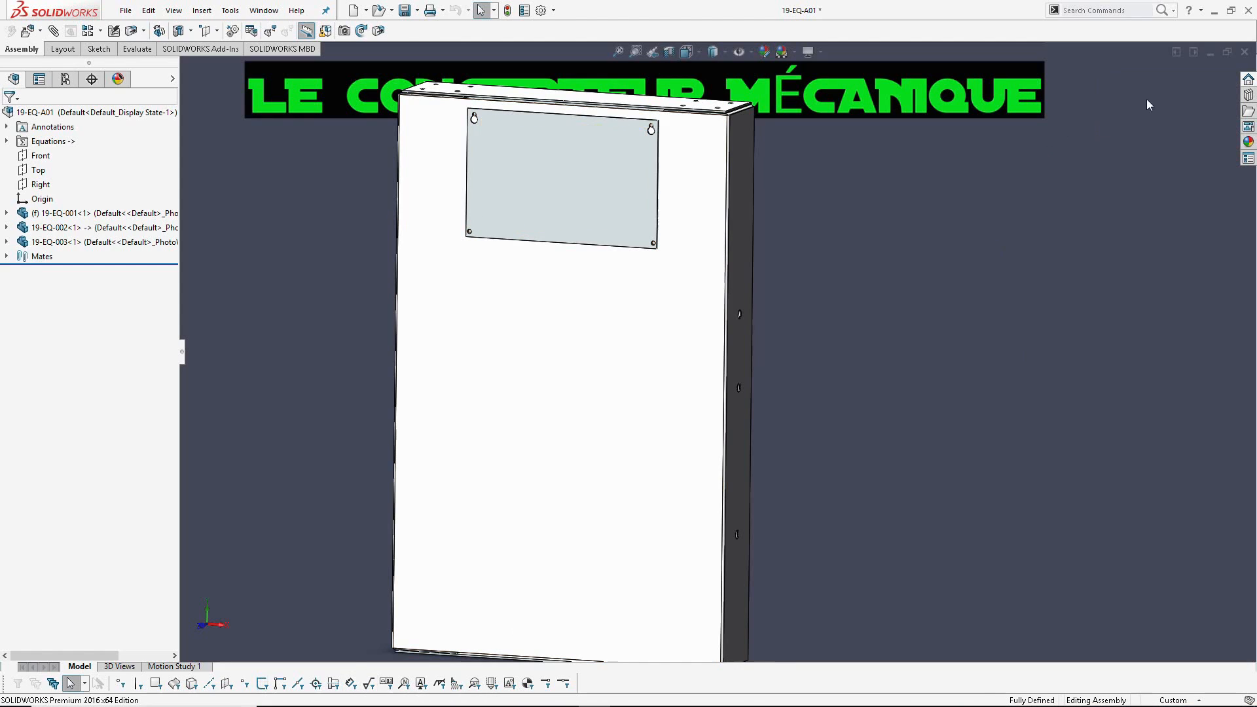
{"action": "left_click", "coordinate": [1248, 80]}
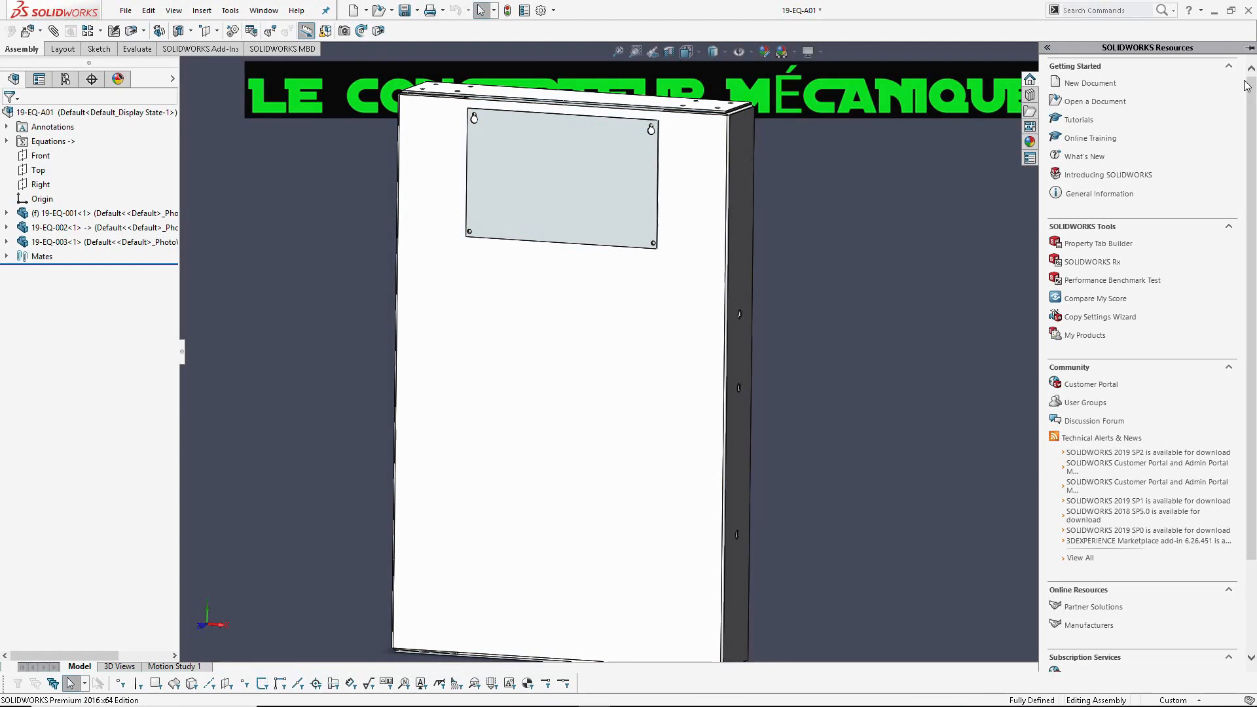
{"action": "left_click", "coordinate": [1125, 244]}
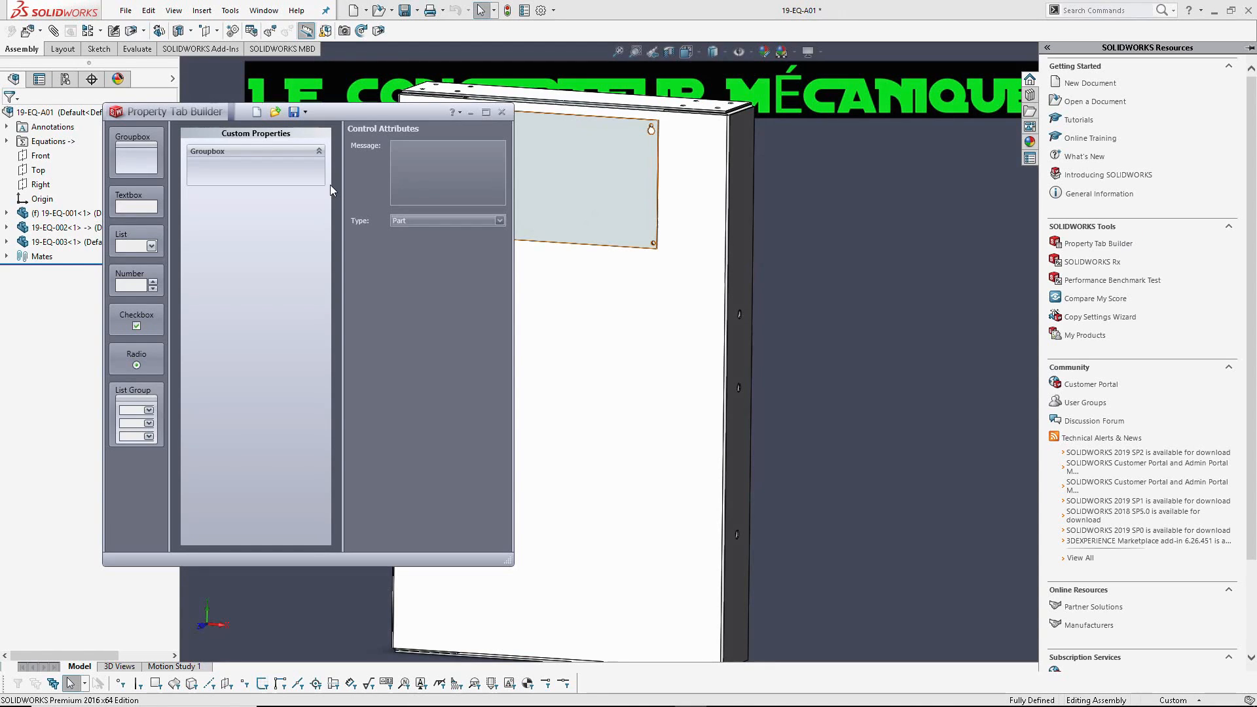
{"action": "left_click_drag", "start_coordinate": [347, 115], "coordinate": [373, 92]}
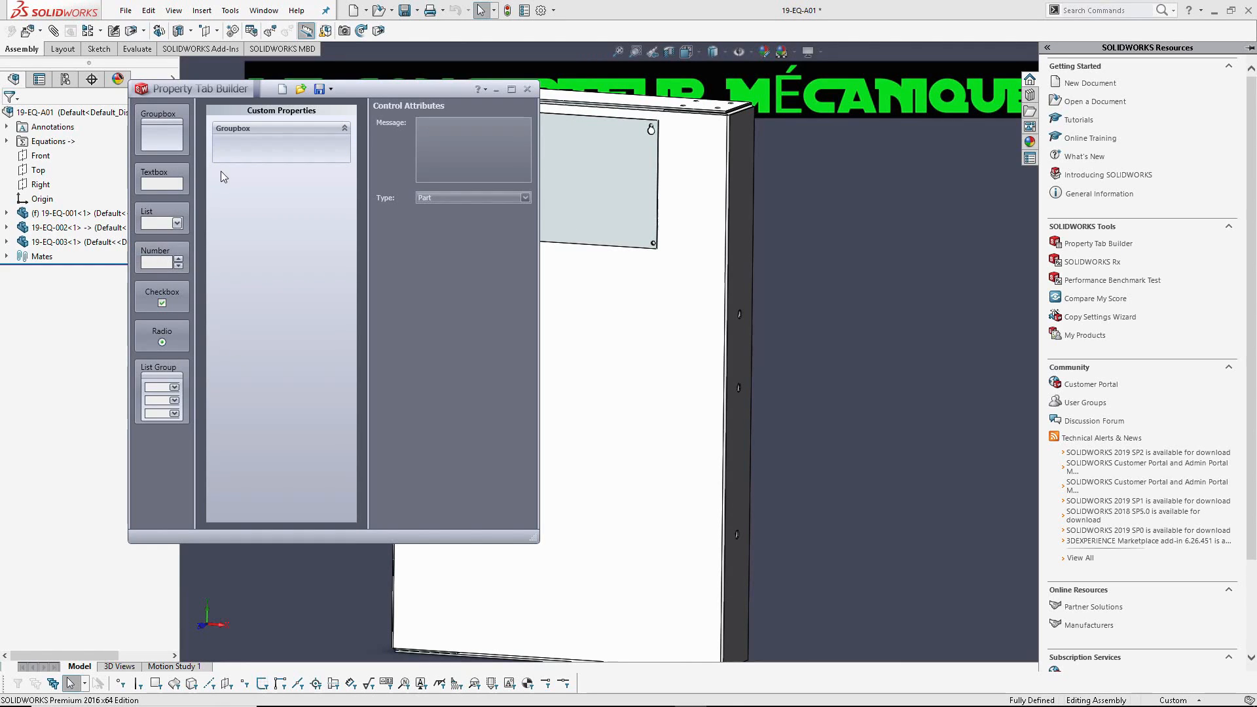
{"action": "left_click", "coordinate": [260, 131]}
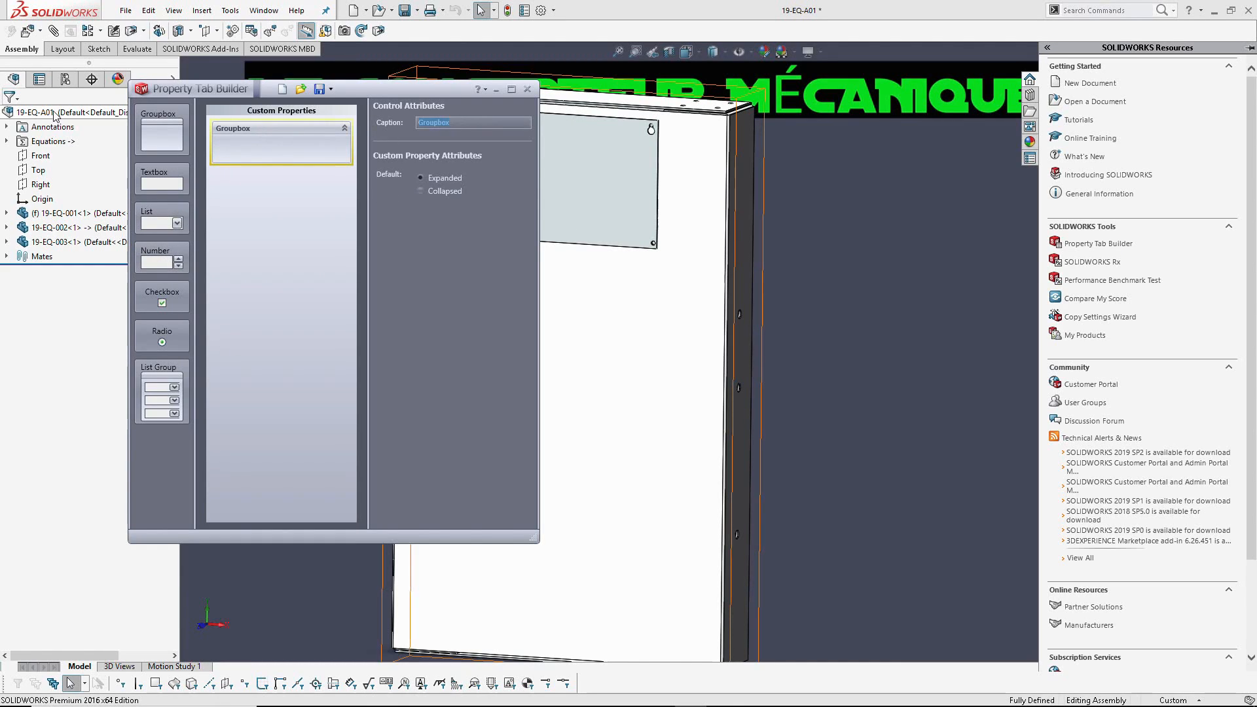
{"action": "type", "text": "DIMENSION"}
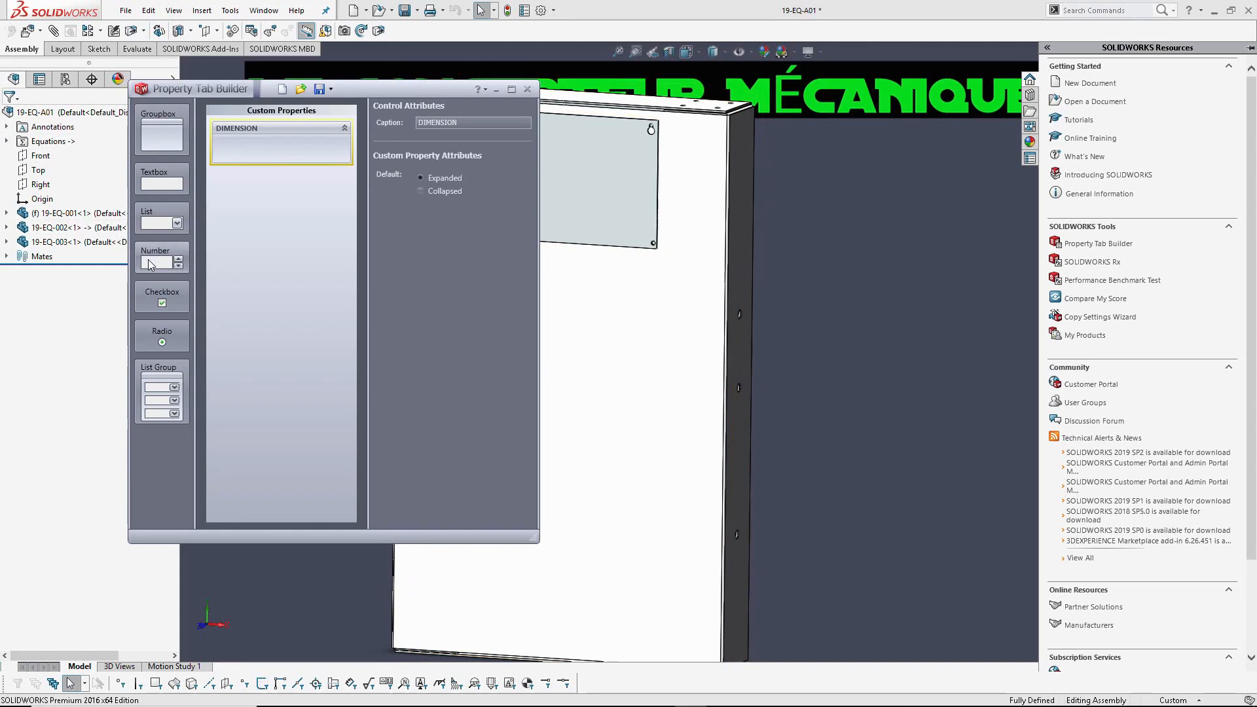
Step: Add a number control captioned LARGUEUR to the DIMENSION group box, name its custom property and leave its default value empty
{"action": "left_click_drag", "start_coordinate": [157, 261], "coordinate": [263, 152]}
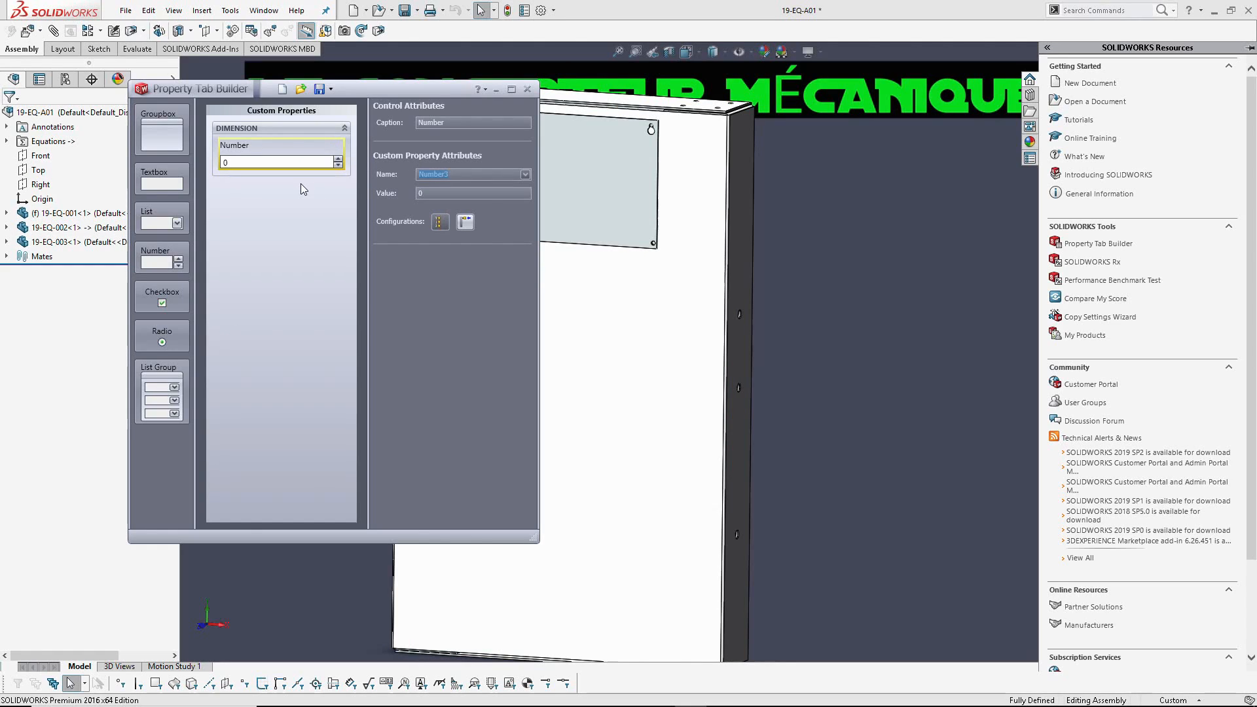
{"action": "type", "text": "LARGUEUR2"}
{"action": "double_click", "coordinate": [456, 123]}
{"action": "type", "text": "LARGUEUR"}
{"action": "left_click_drag", "start_coordinate": [466, 190], "coordinate": [387, 197]}
{"action": "type", "text": "975"}
Step: Add a second number control below LARGUEUR with the caption HAUTEUR and the custom property name HAUTEUR
{"action": "left_click_drag", "start_coordinate": [159, 257], "coordinate": [285, 164]}
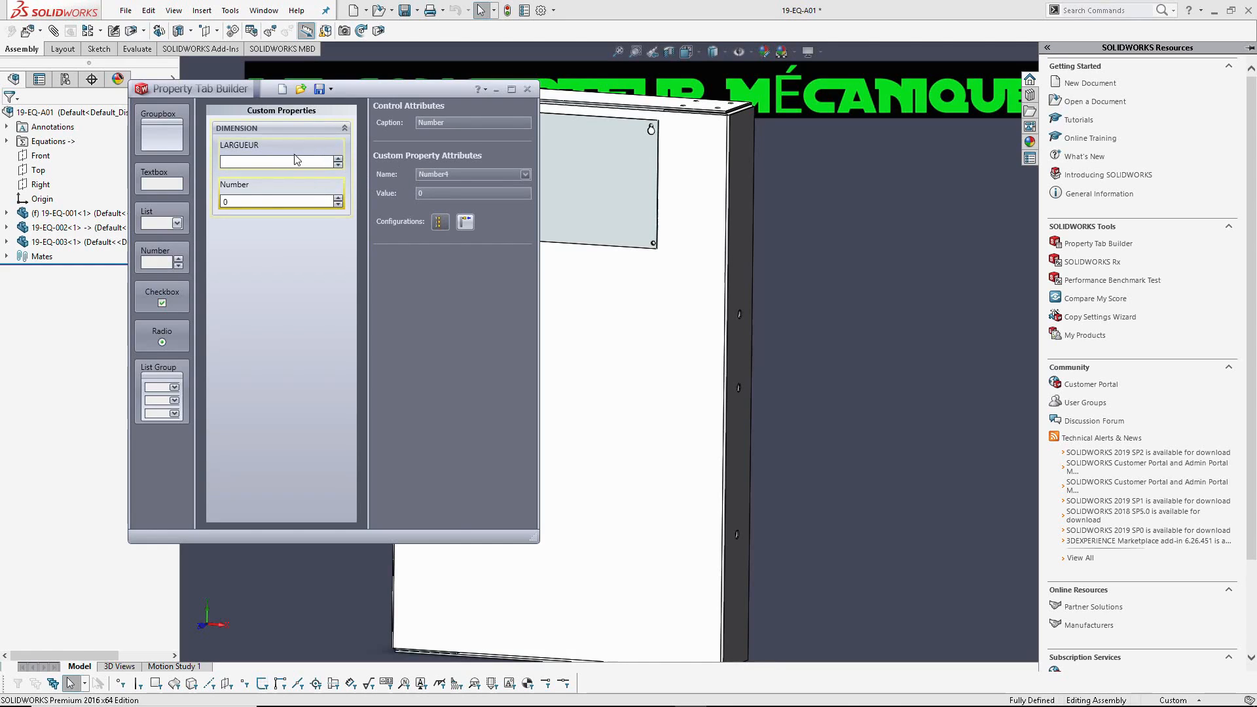
{"action": "double_click", "coordinate": [471, 123]}
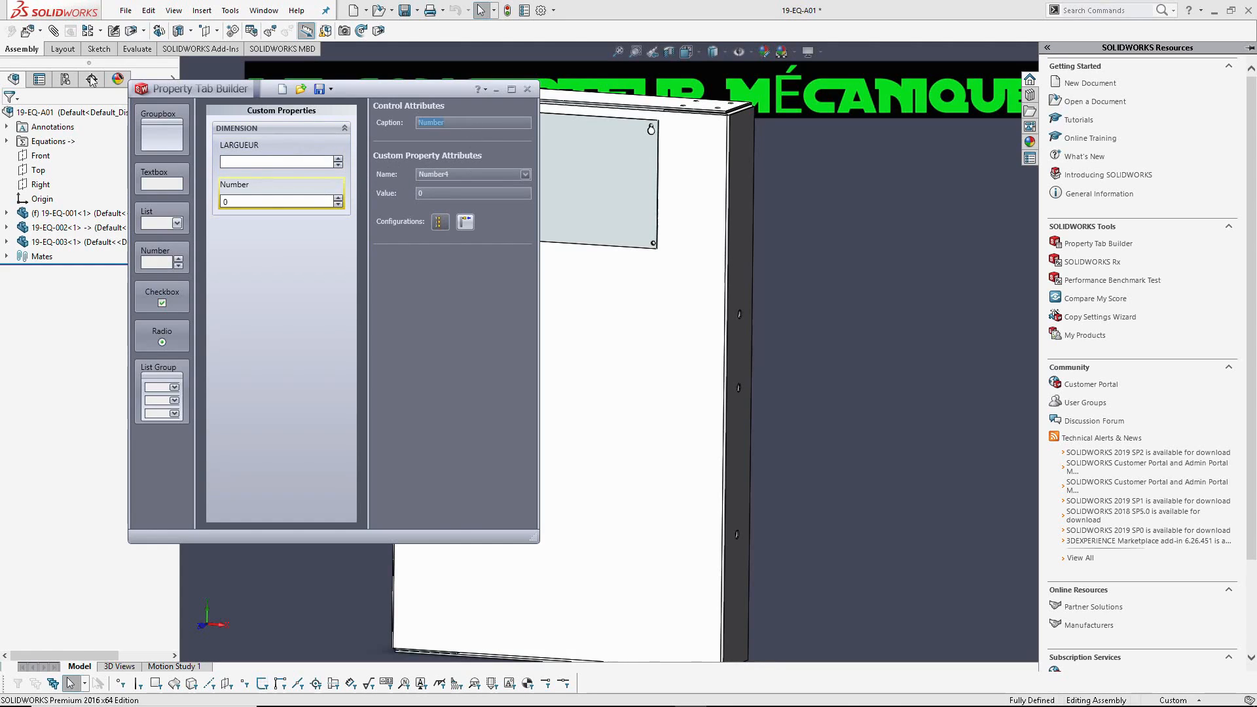
{"action": "type", "text": "HAUTEUR"}
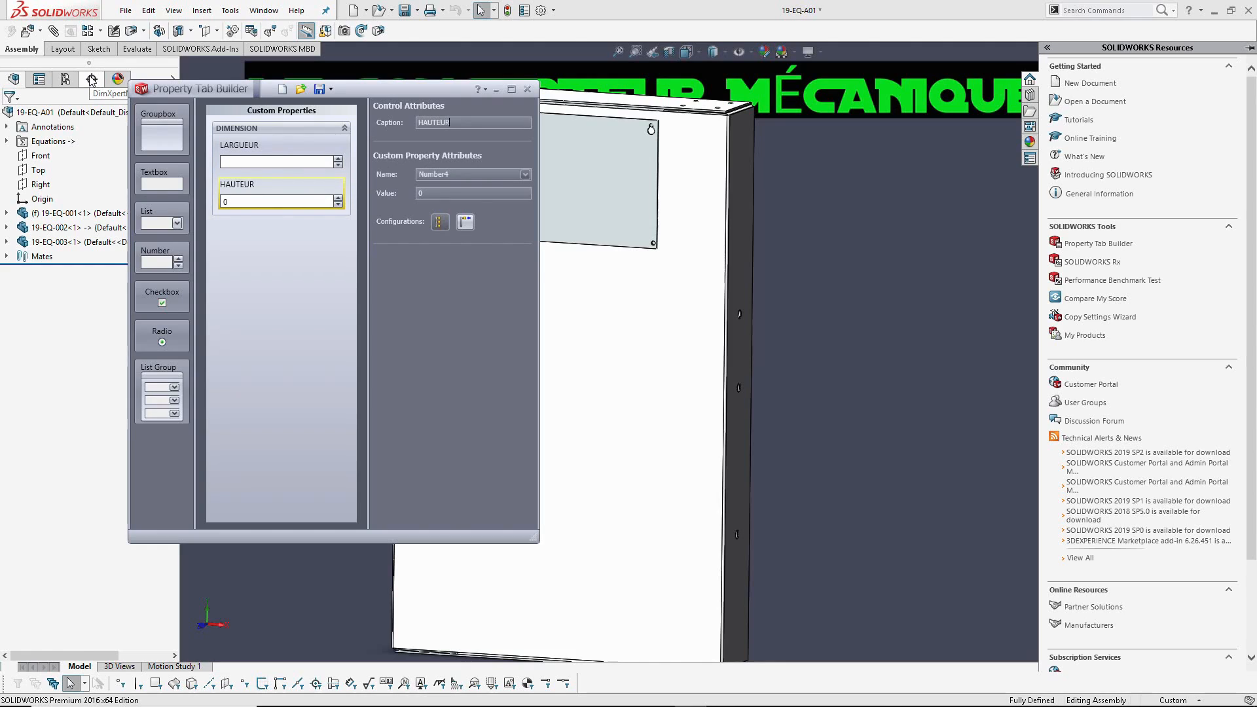
{"action": "double_click", "coordinate": [499, 175]}
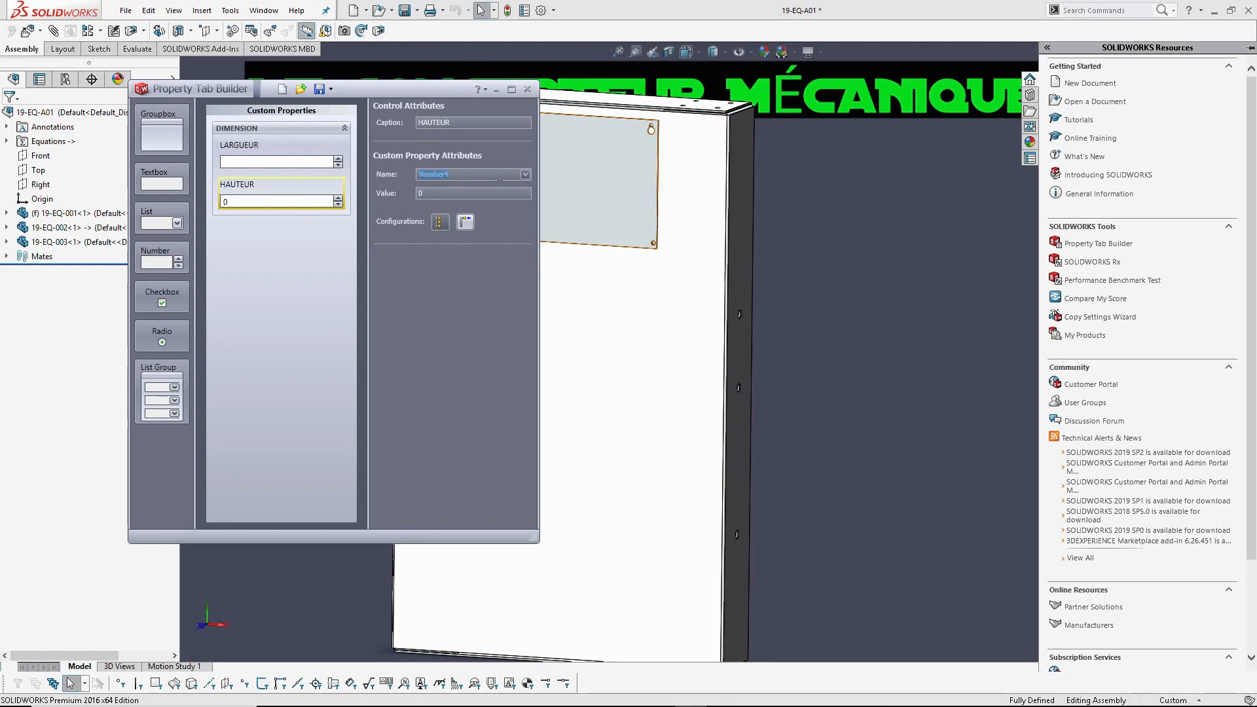
{"action": "type", "text": "HAUTEUR"}
Step: Save the property form as DEMO EQUATION in Documents\SOLIDWORKS\FORMULAIRE PROPRIETE PERSONNALISEE and close the Property Tab Builder
{"action": "left_click", "coordinate": [318, 92]}
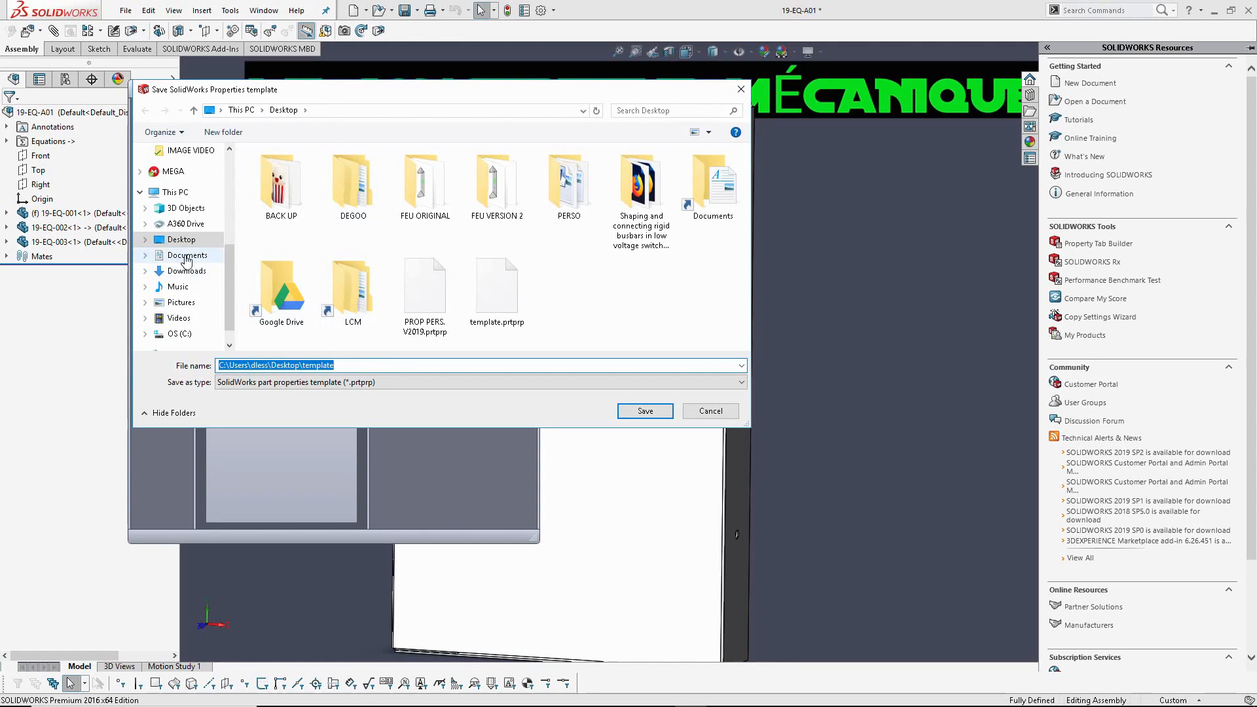
{"action": "scroll", "coordinate": [177, 256], "scroll_direction": "up", "scroll_amount": 4}
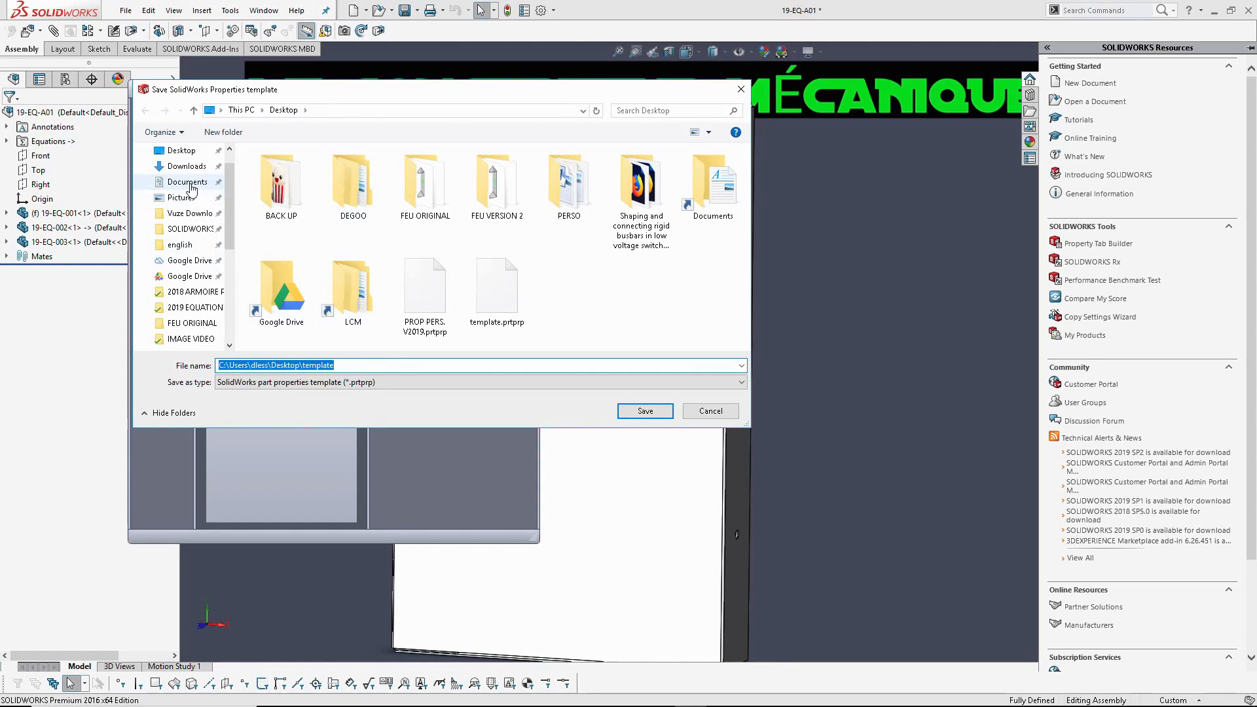
{"action": "left_click", "coordinate": [187, 182]}
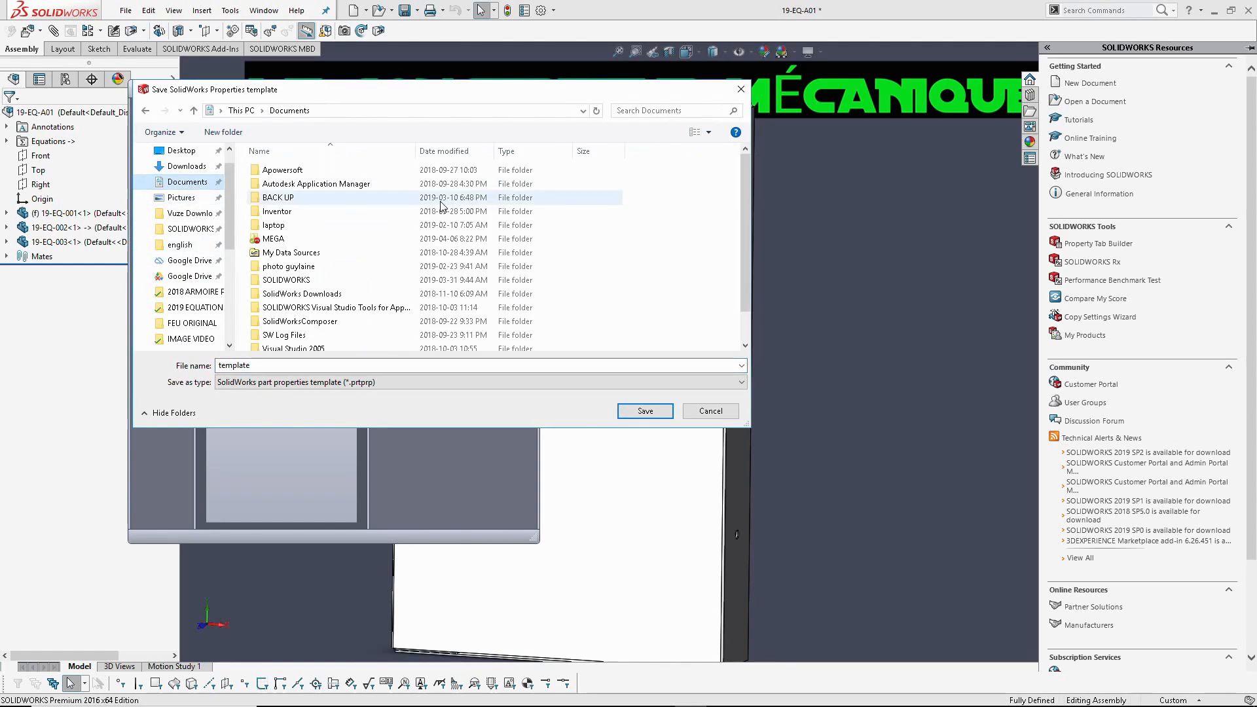
{"action": "double_click", "coordinate": [286, 281]}
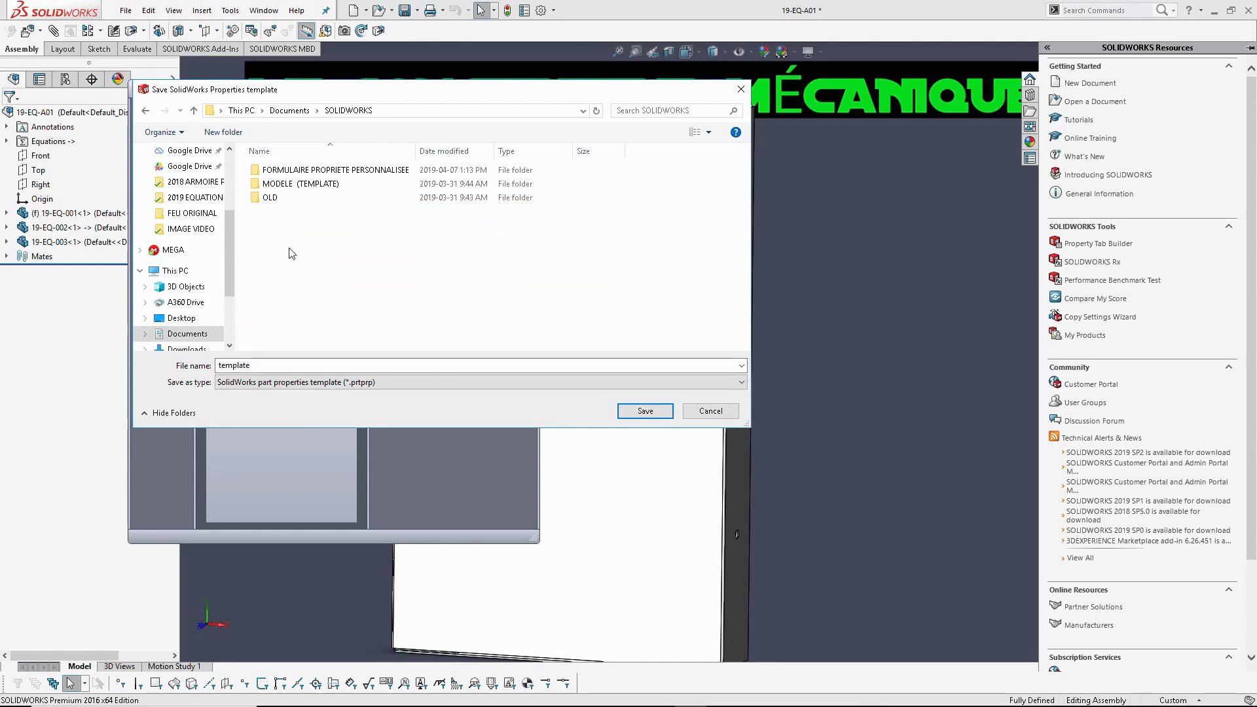
{"action": "double_click", "coordinate": [320, 172]}
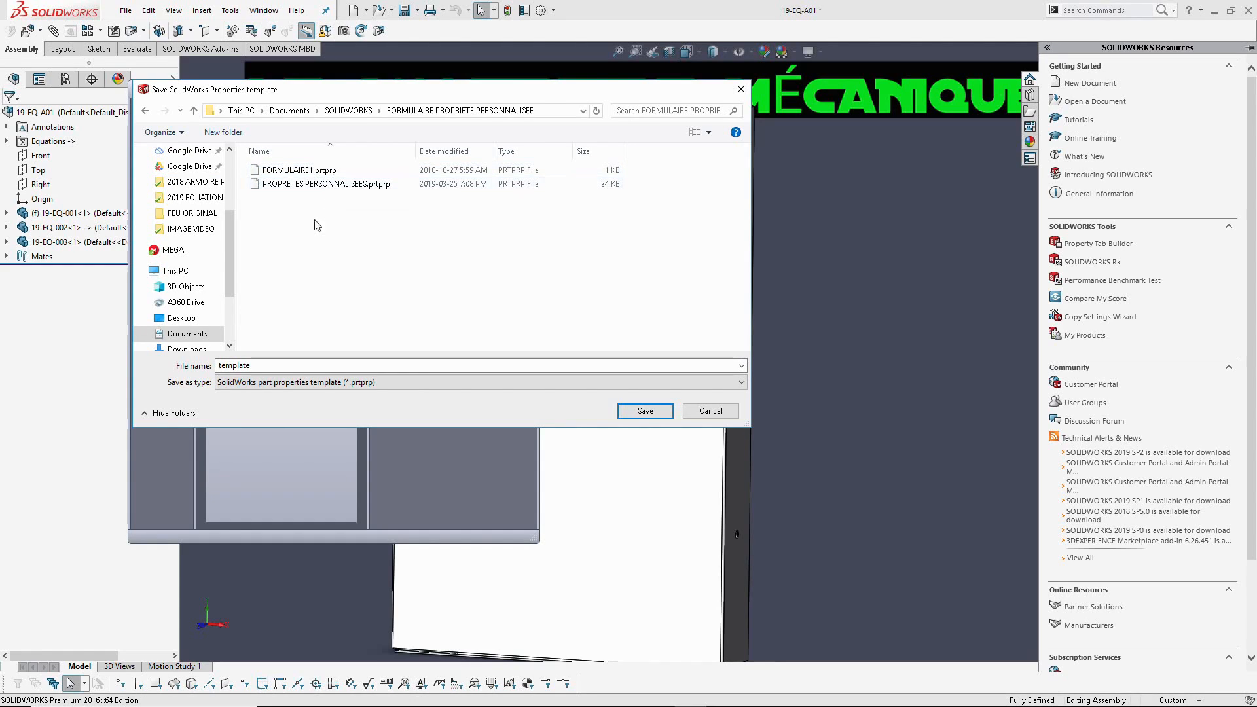
{"action": "double_click", "coordinate": [287, 370]}
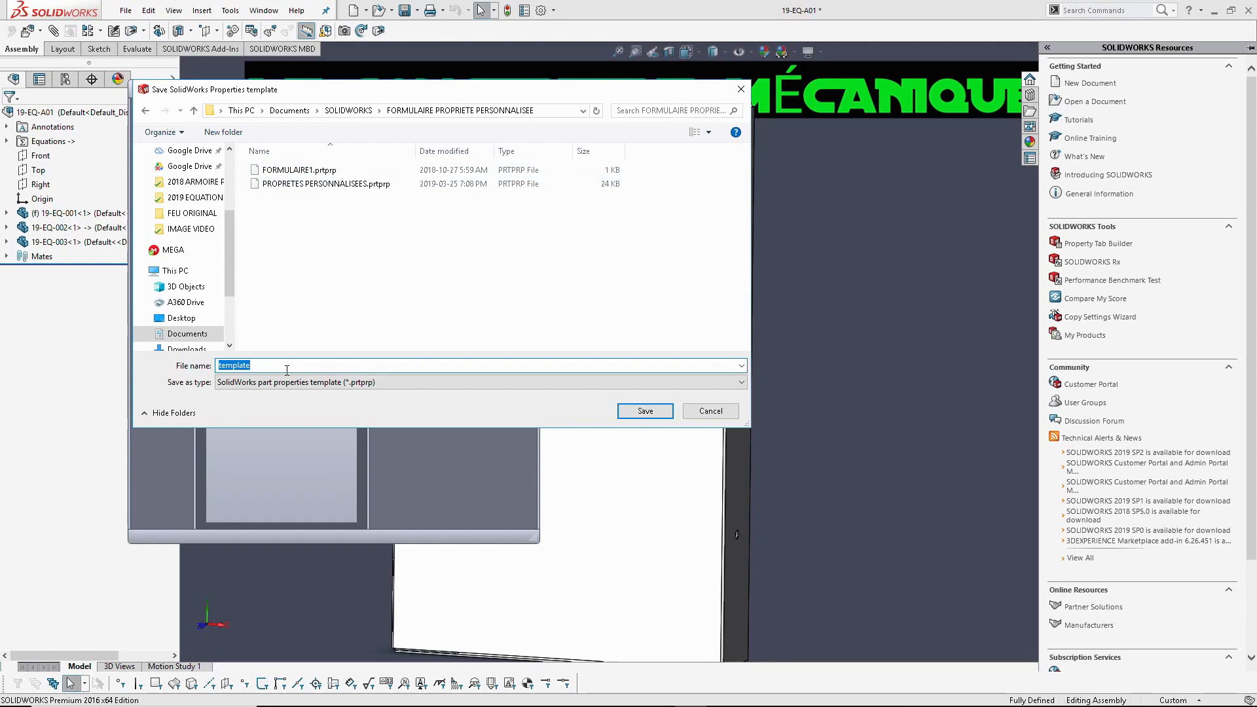
{"action": "type", "text": "FO"}
{"action": "key", "text": "BackSpace"}
{"action": "key", "text": "BackSpace"}
{"action": "type", "text": "DEMO EQUATIO"}
{"action": "left_click", "coordinate": [636, 415]}
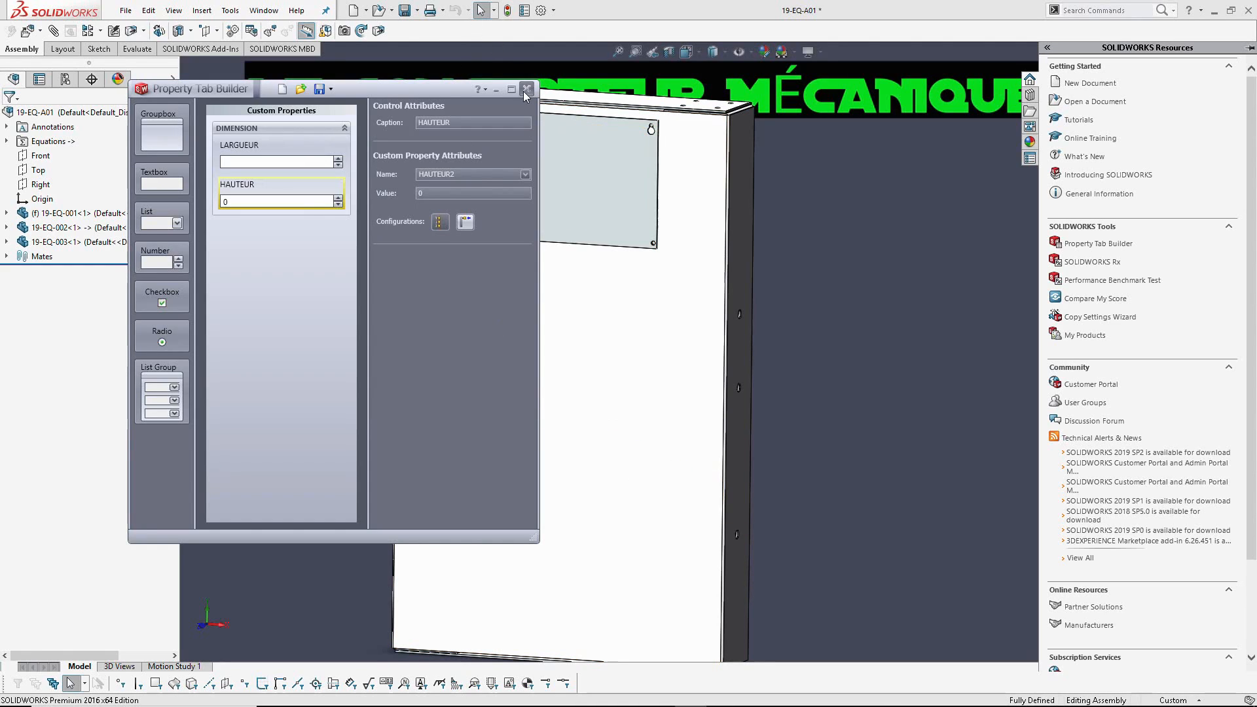
{"action": "left_click", "coordinate": [525, 89]}
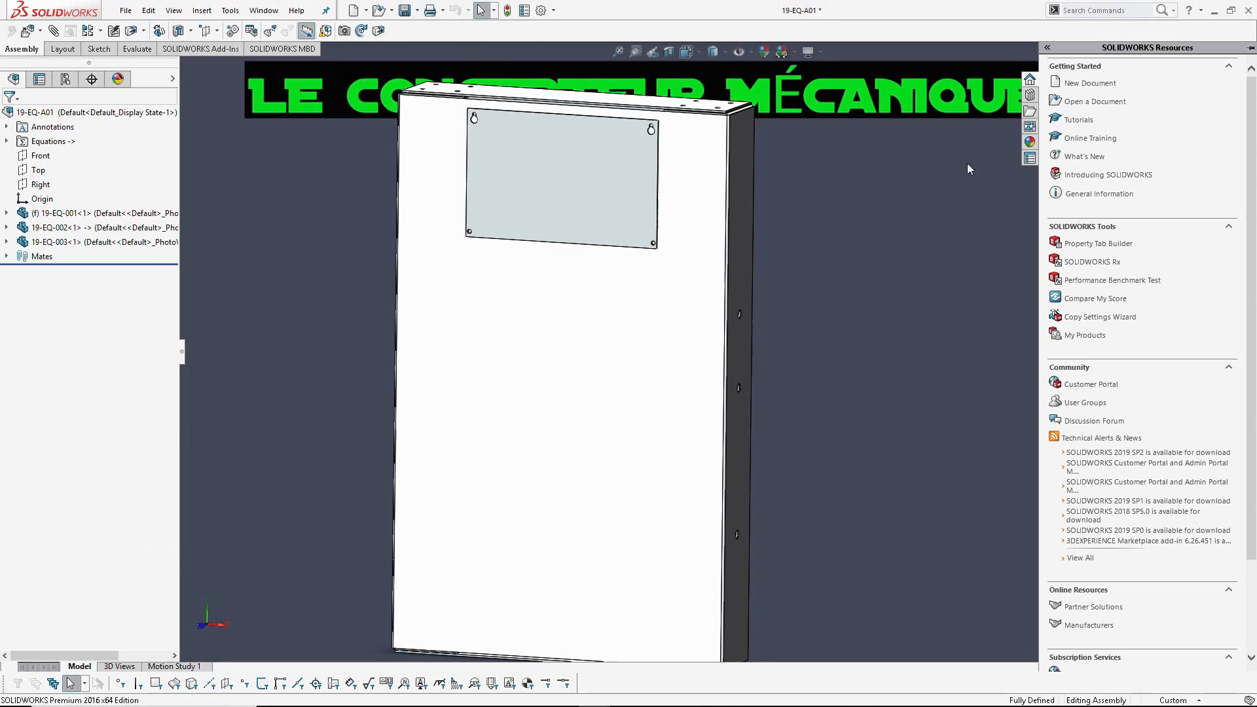
Step: Examine which property templates the assembly's Custom Properties template options offer, without changing the template
{"action": "left_click", "coordinate": [1031, 159]}
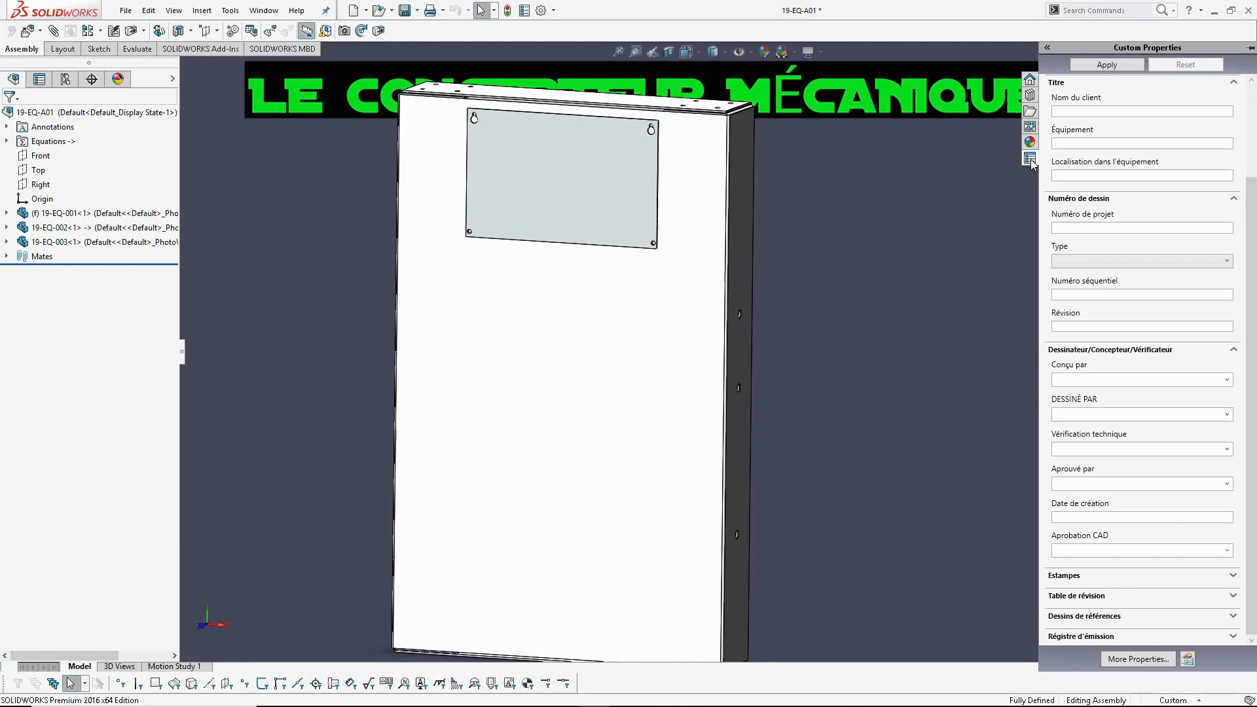
{"action": "left_click", "coordinate": [1188, 662]}
{"action": "left_click", "coordinate": [628, 376]}
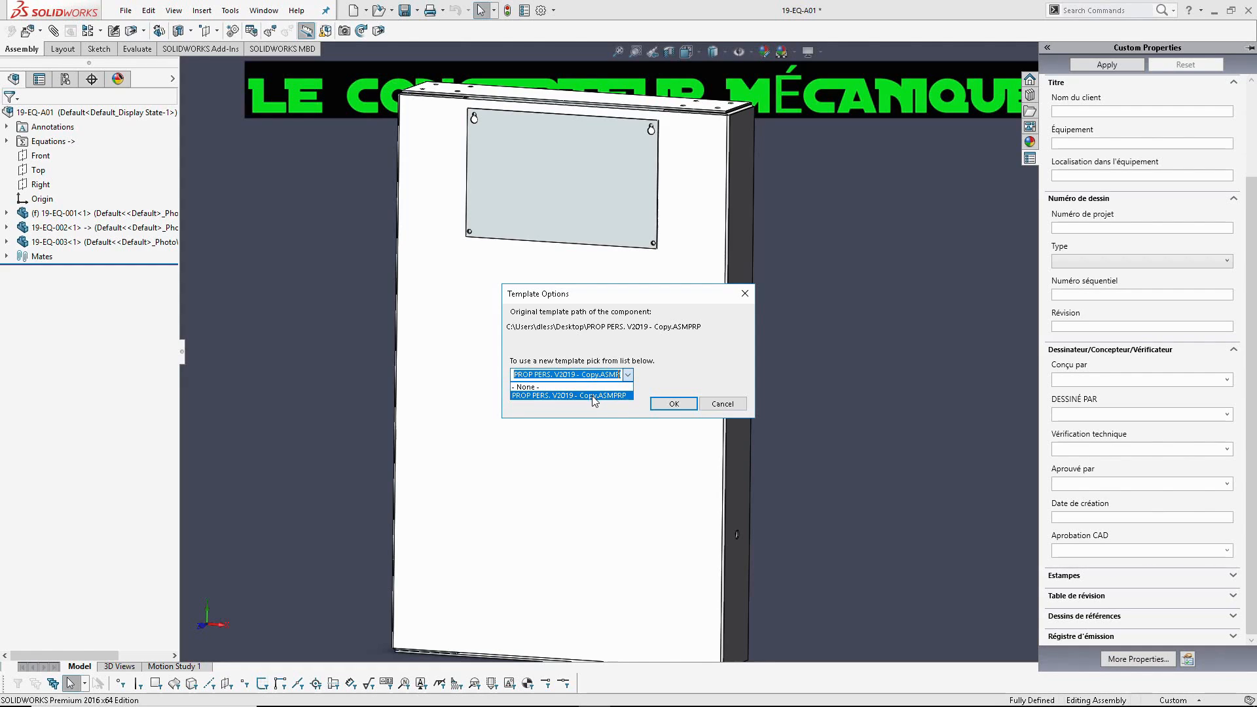
{"action": "left_click", "coordinate": [741, 410]}
{"action": "left_click", "coordinate": [738, 406]}
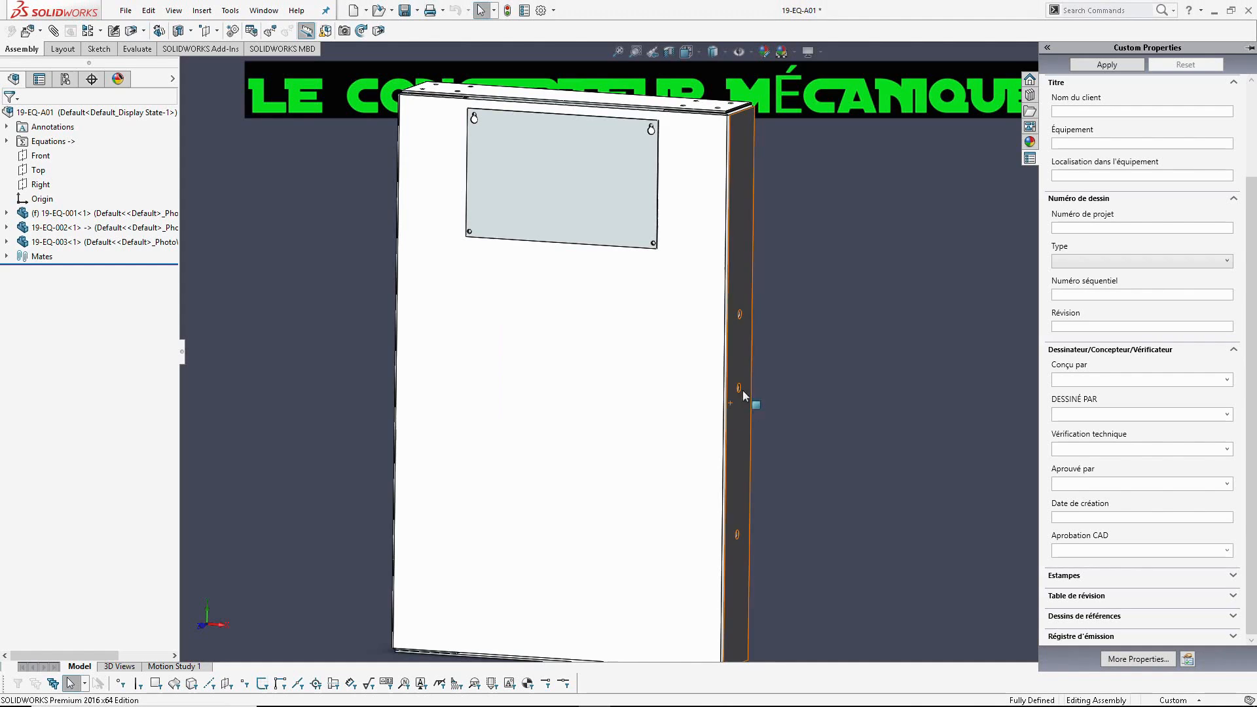
{"action": "left_click", "coordinate": [1030, 80]}
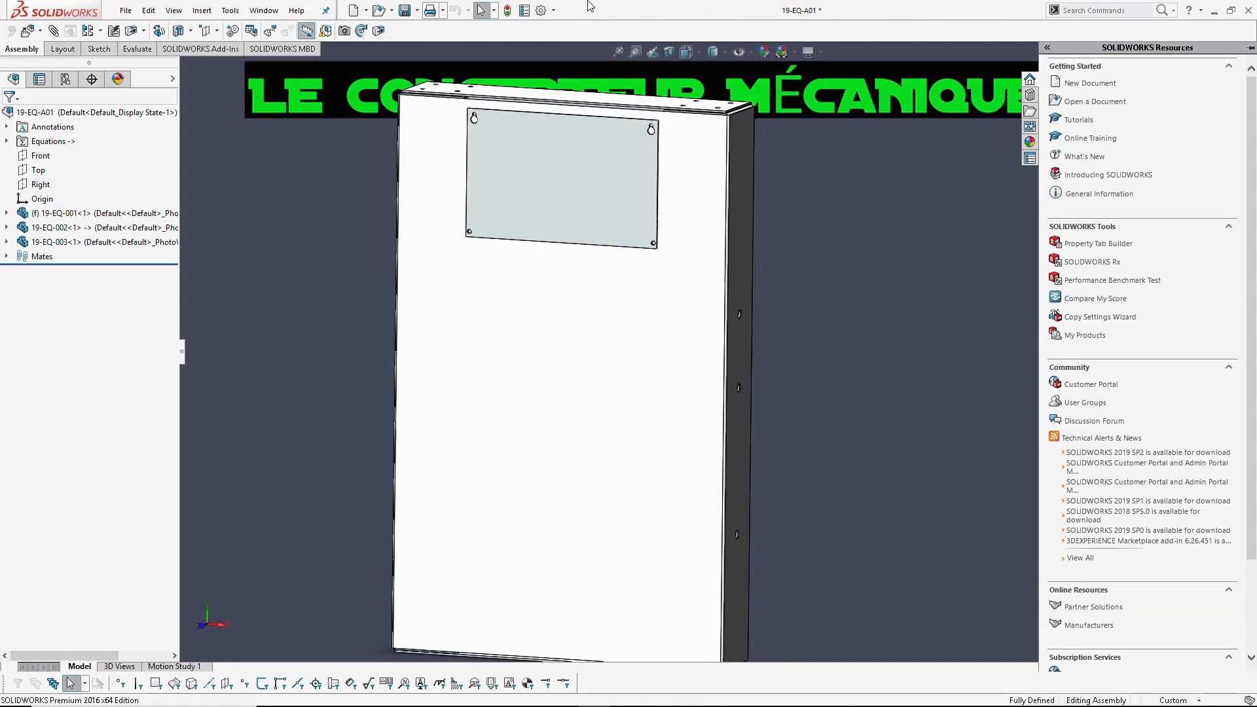
{"action": "left_click", "coordinate": [1029, 158]}
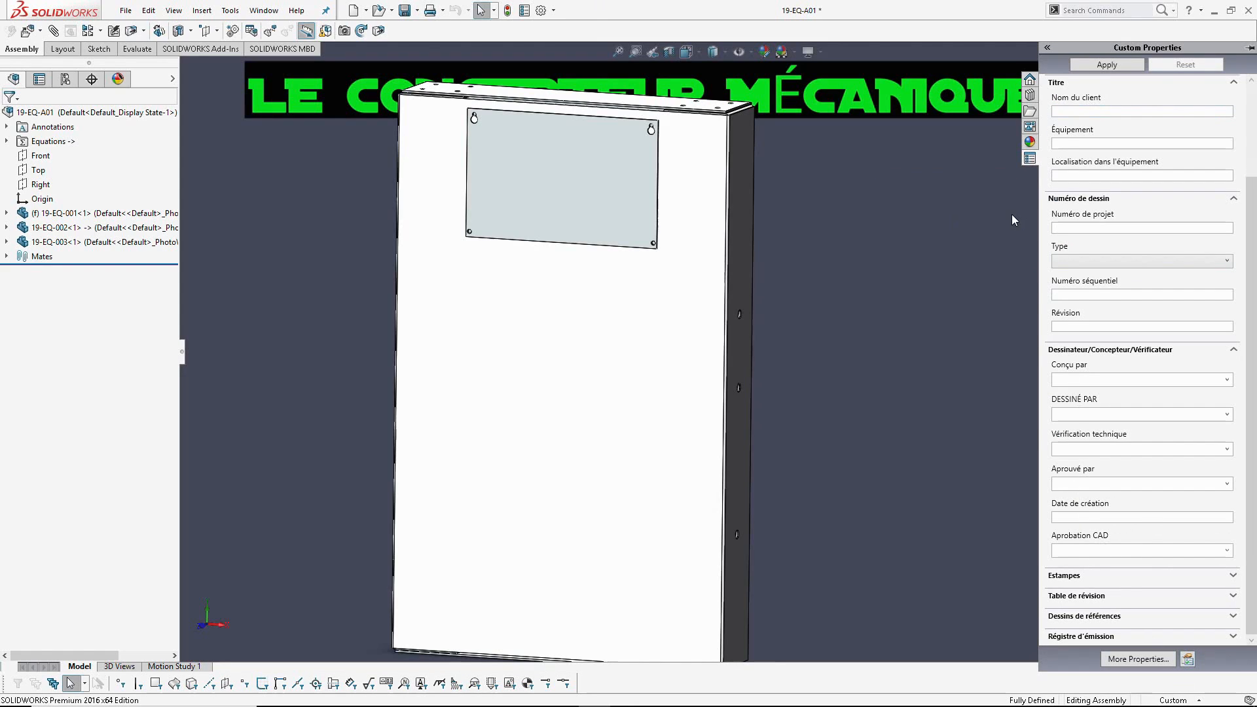
{"action": "left_click", "coordinate": [1030, 80]}
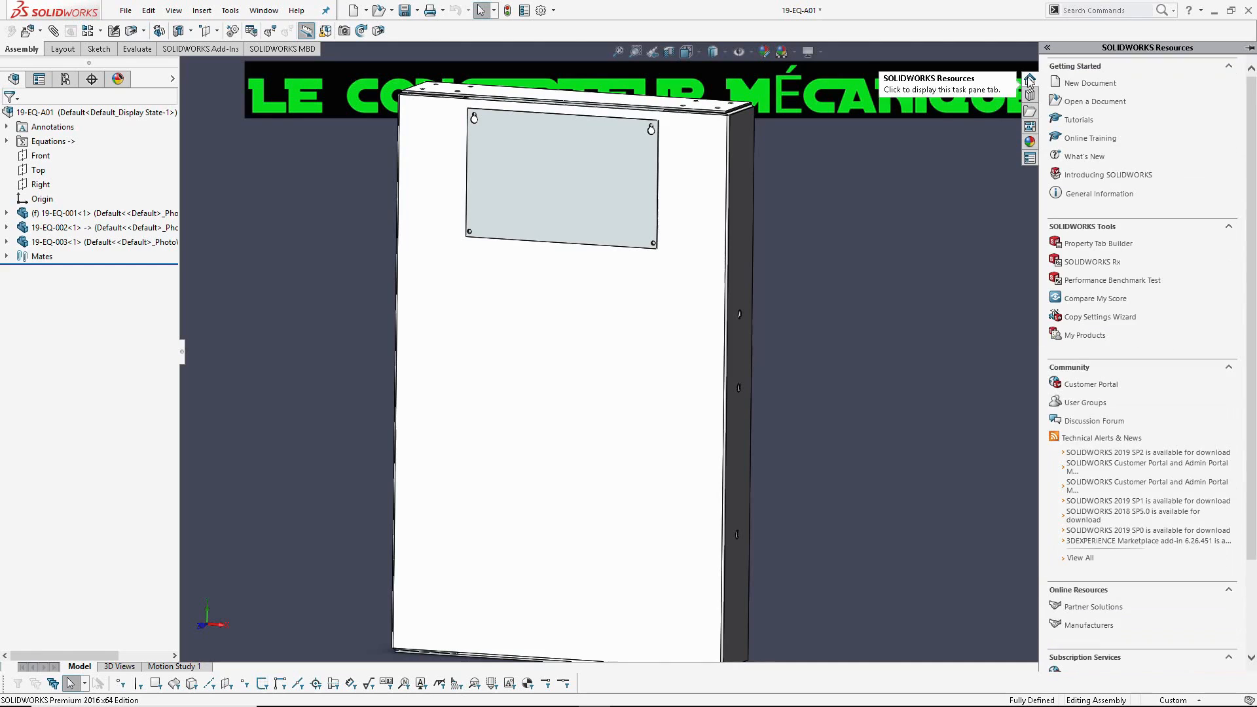
Step: In the system options' file locations, remove the Desktop folder from the Custom Property Files search folders
{"action": "left_click", "coordinate": [541, 12]}
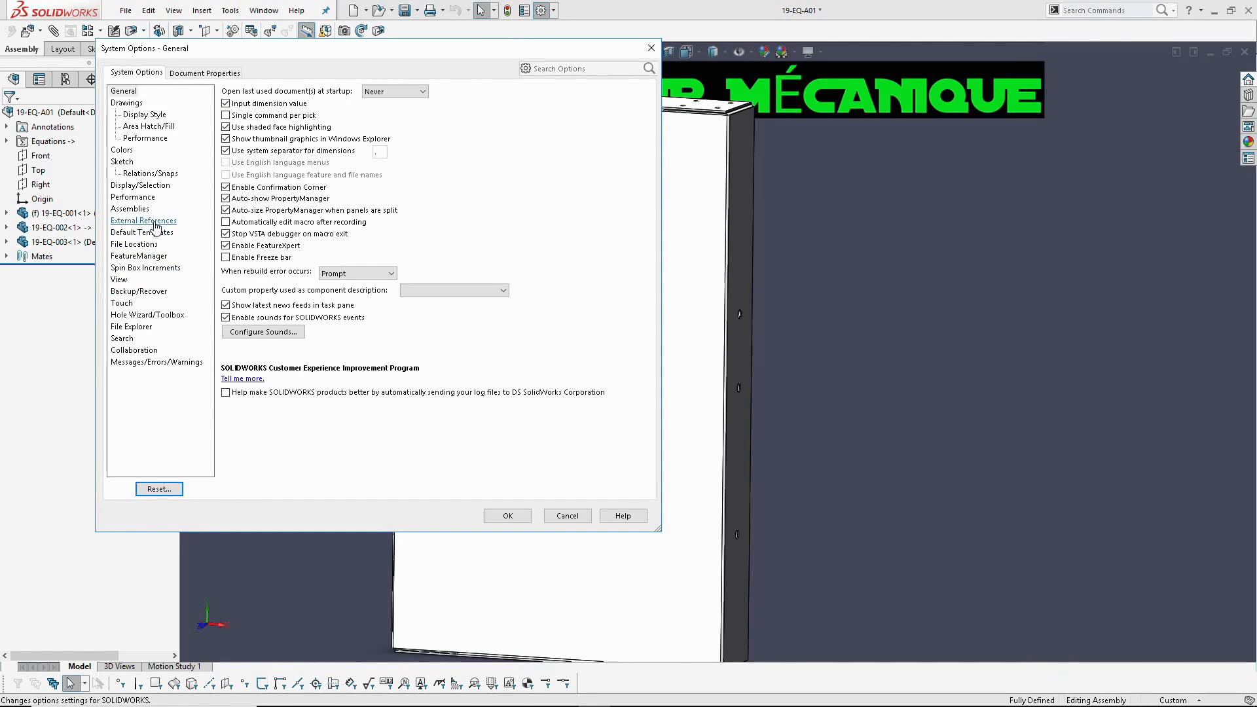
{"action": "left_click", "coordinate": [138, 245]}
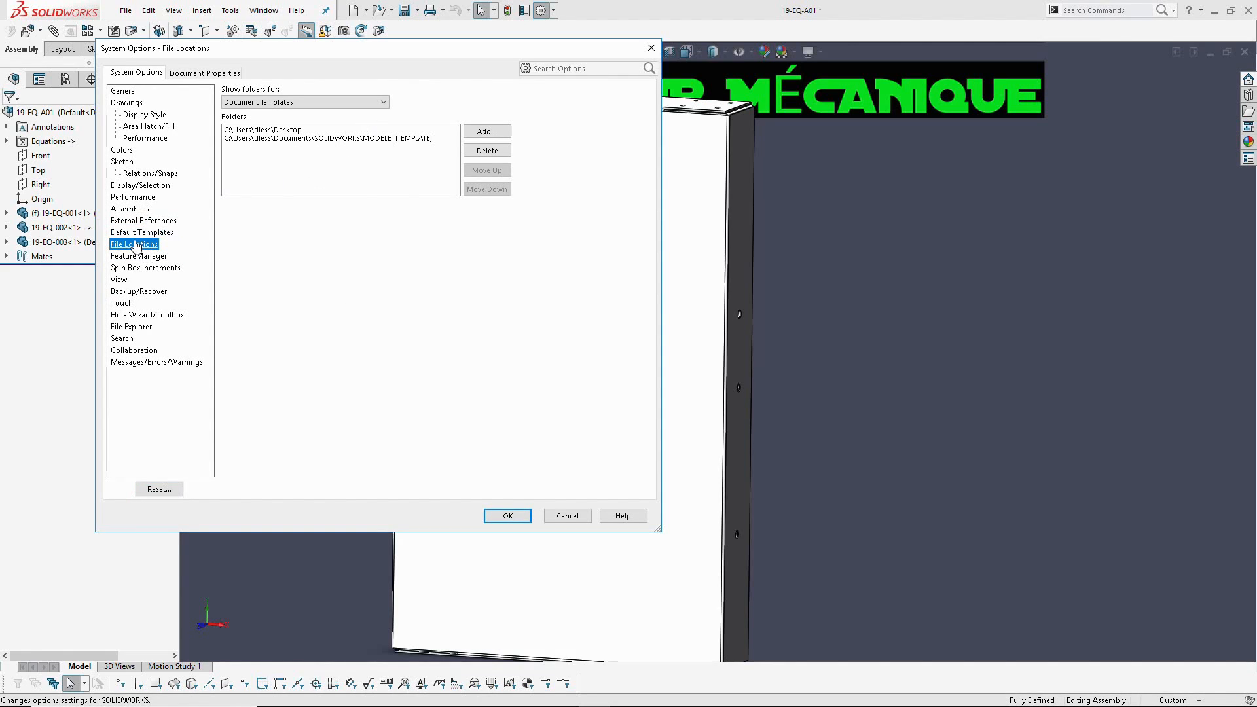
{"action": "left_click", "coordinate": [317, 102]}
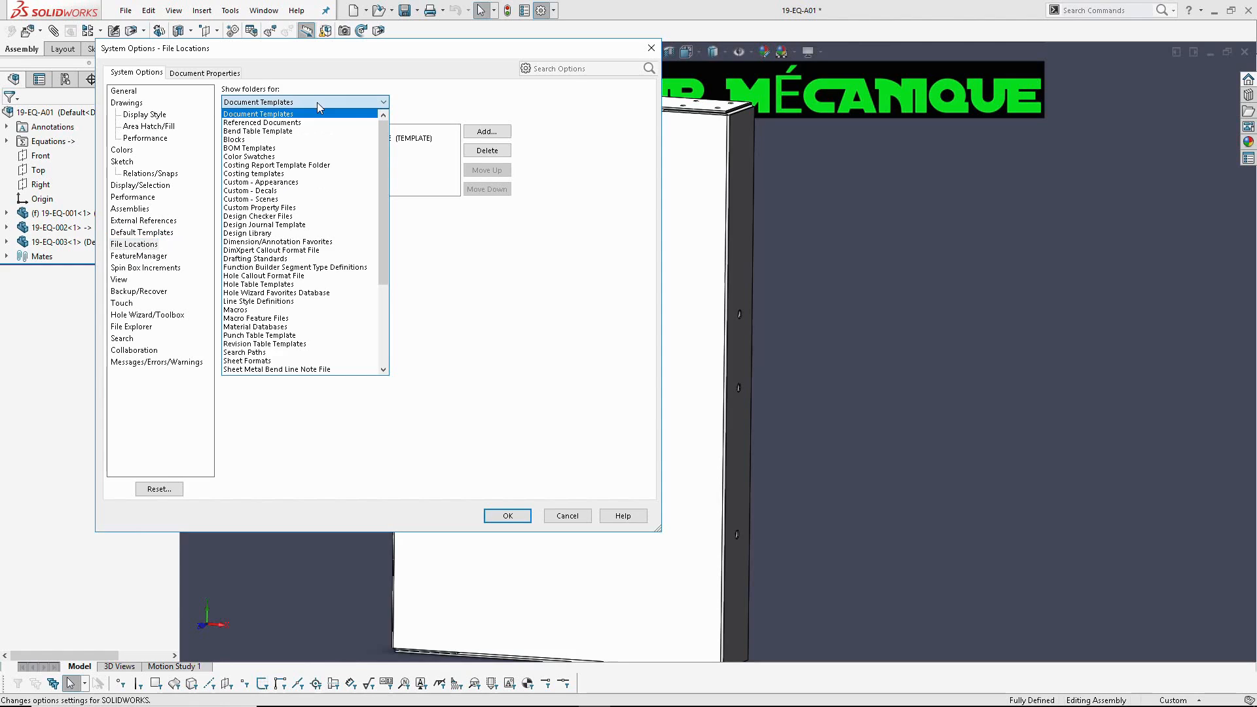
{"action": "left_click", "coordinate": [303, 208]}
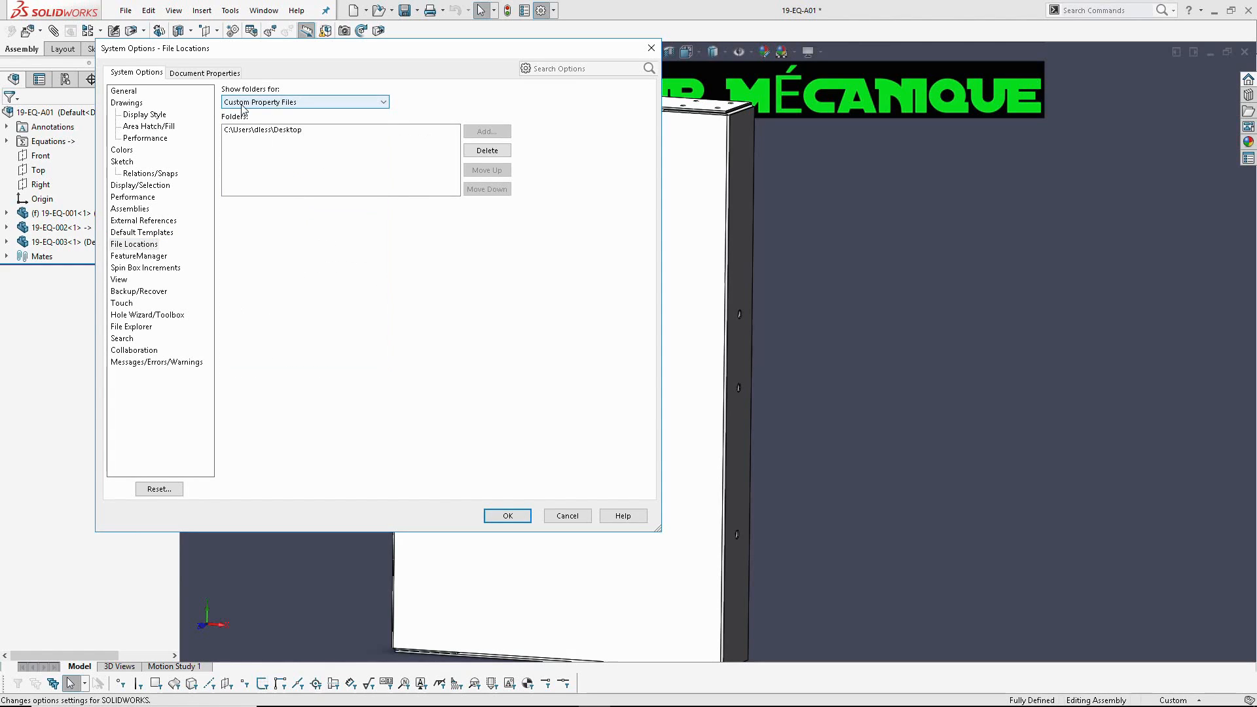
{"action": "left_click", "coordinate": [299, 134]}
{"action": "left_click", "coordinate": [499, 151]}
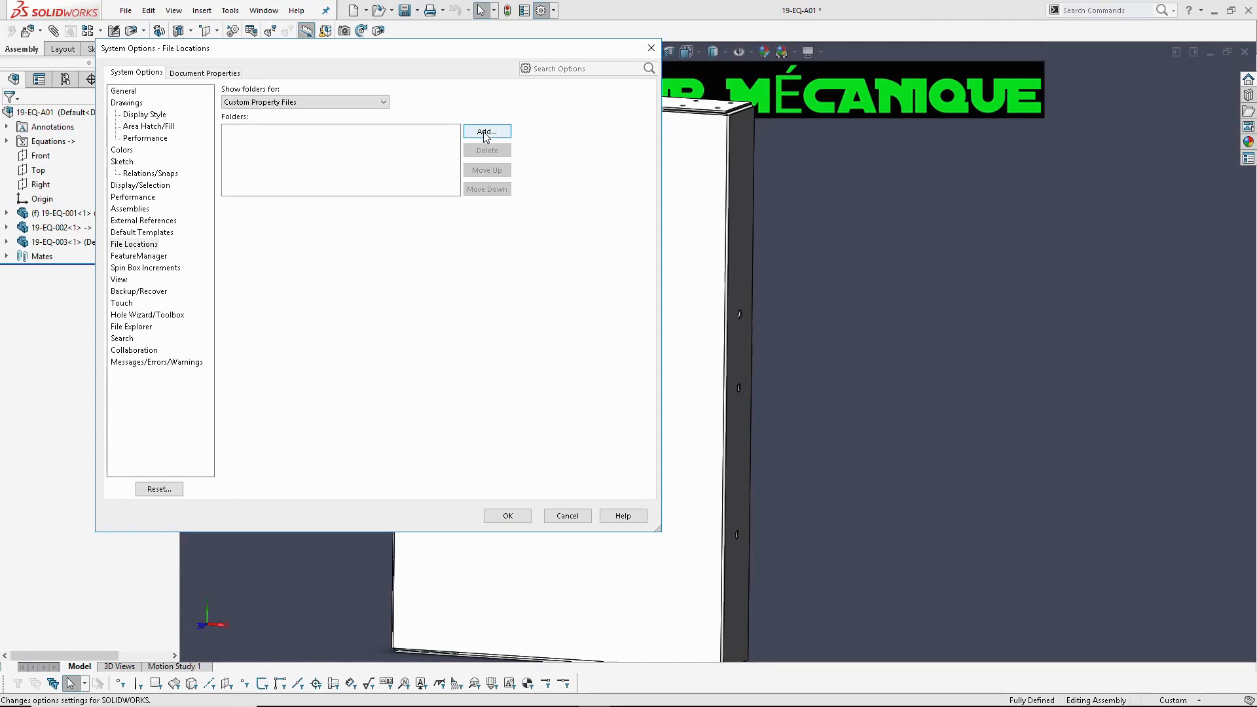
Step: Add Documents\SOLIDWORKS\FORMULAIRE PROPRIETE PERSONNALISEE as the Custom Property Files folder and accept the system options
{"action": "left_click", "coordinate": [486, 132]}
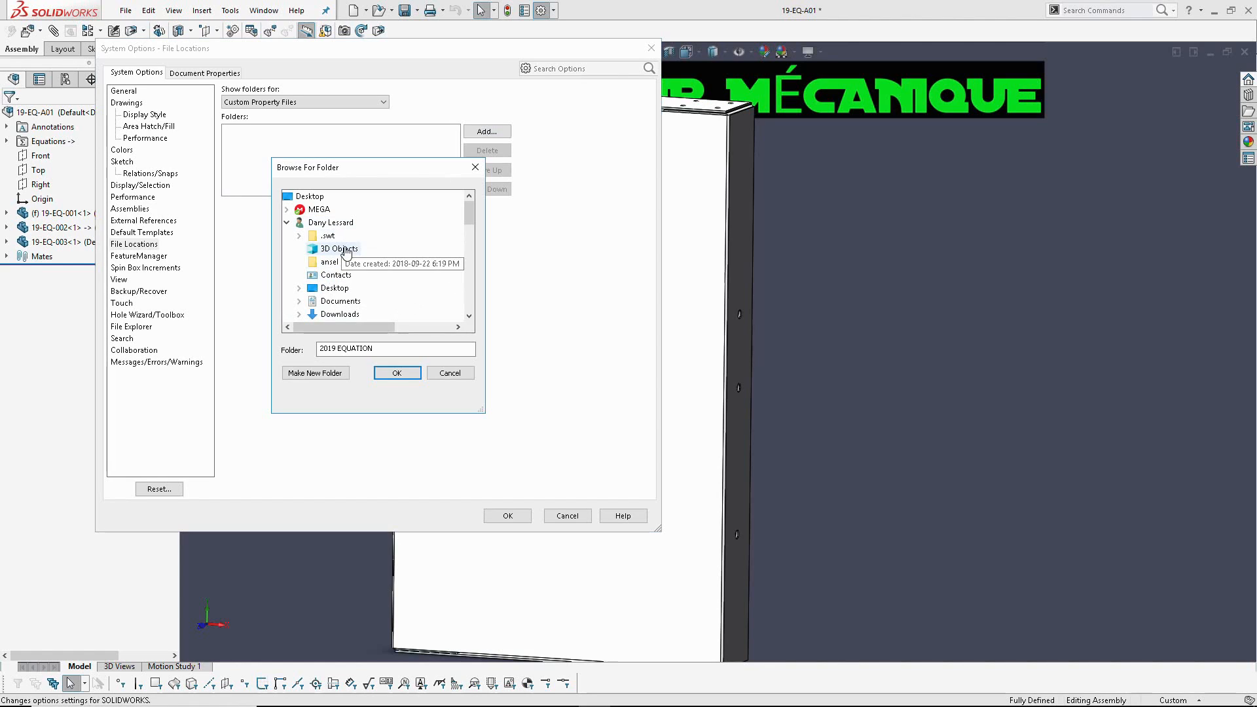
{"action": "left_click", "coordinate": [335, 303]}
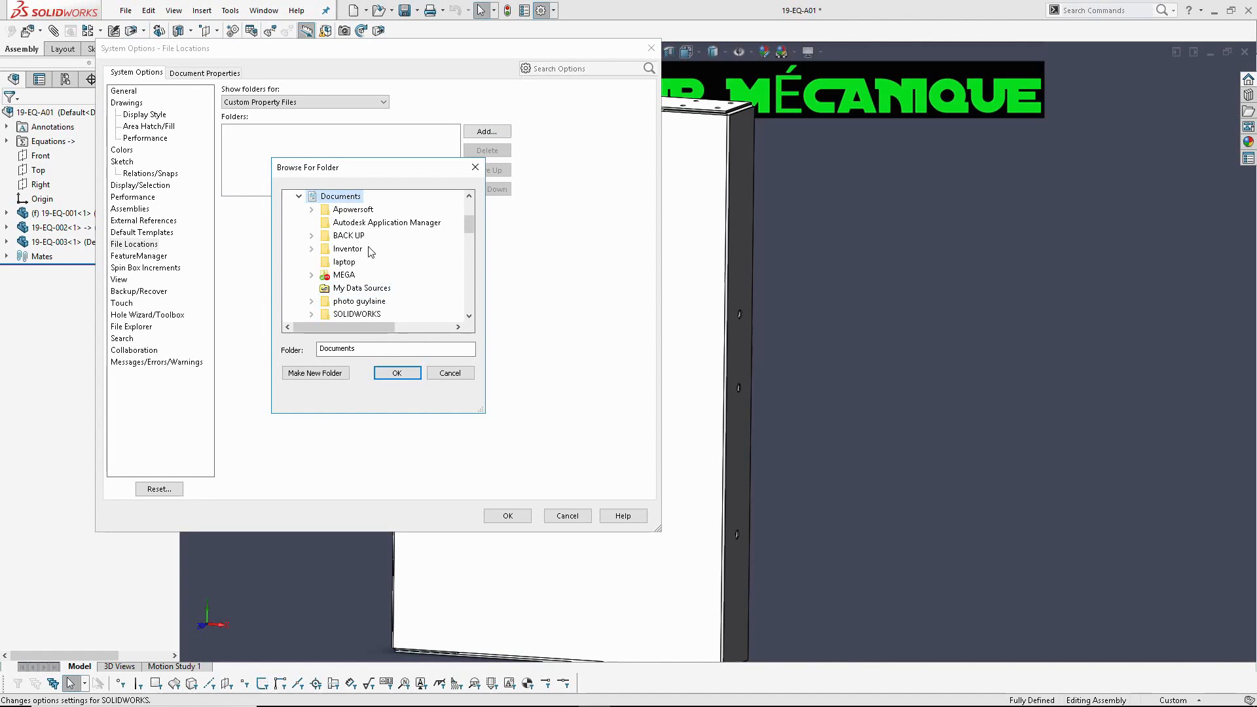
{"action": "double_click", "coordinate": [357, 314]}
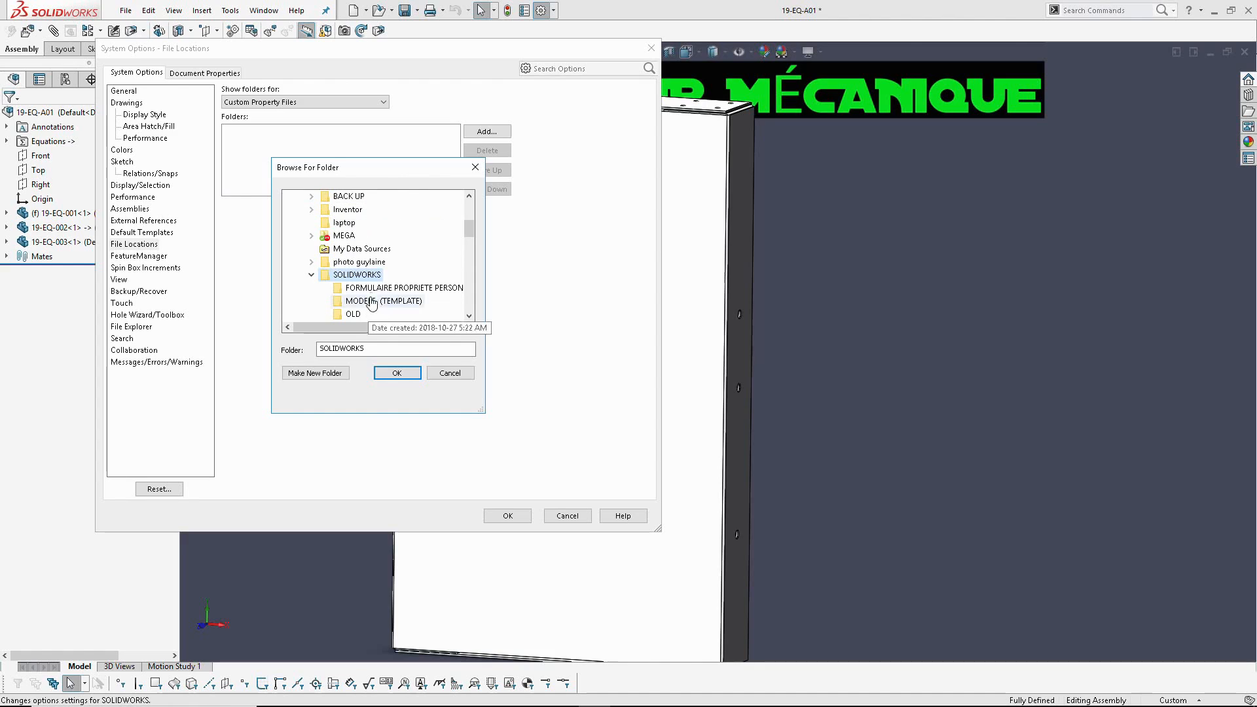
{"action": "left_click", "coordinate": [391, 290]}
{"action": "left_click", "coordinate": [401, 374]}
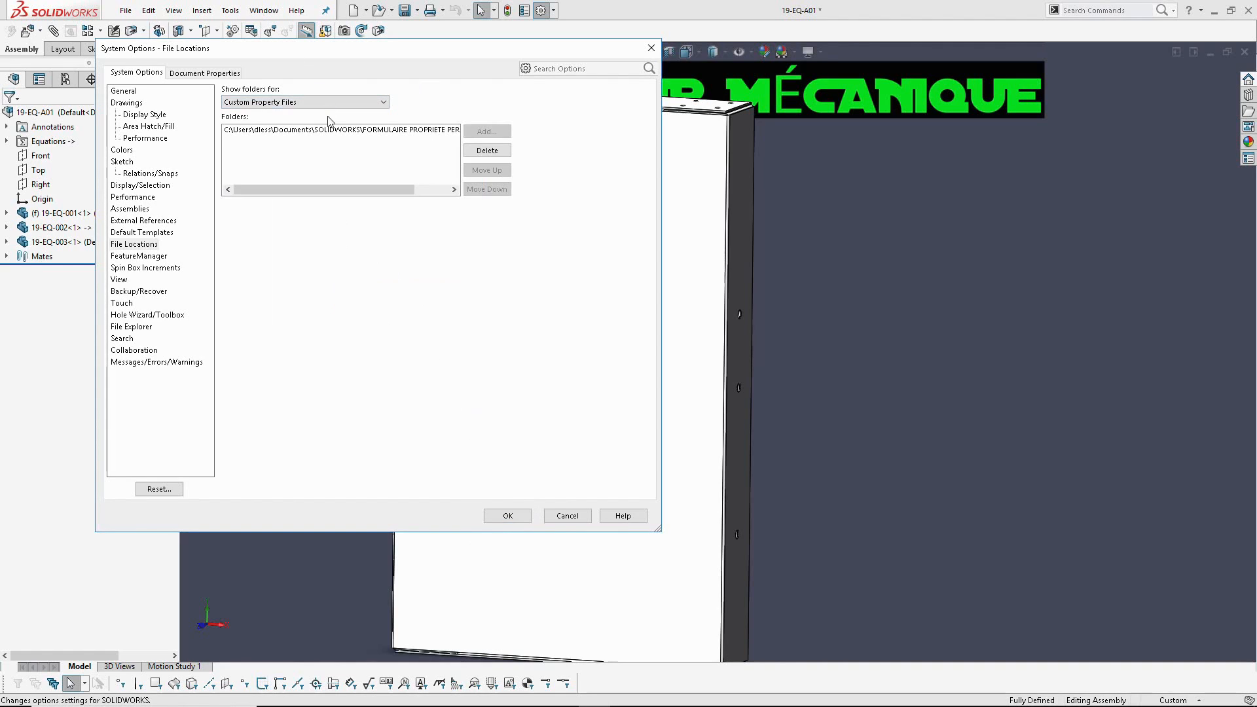
{"action": "left_click", "coordinate": [505, 518]}
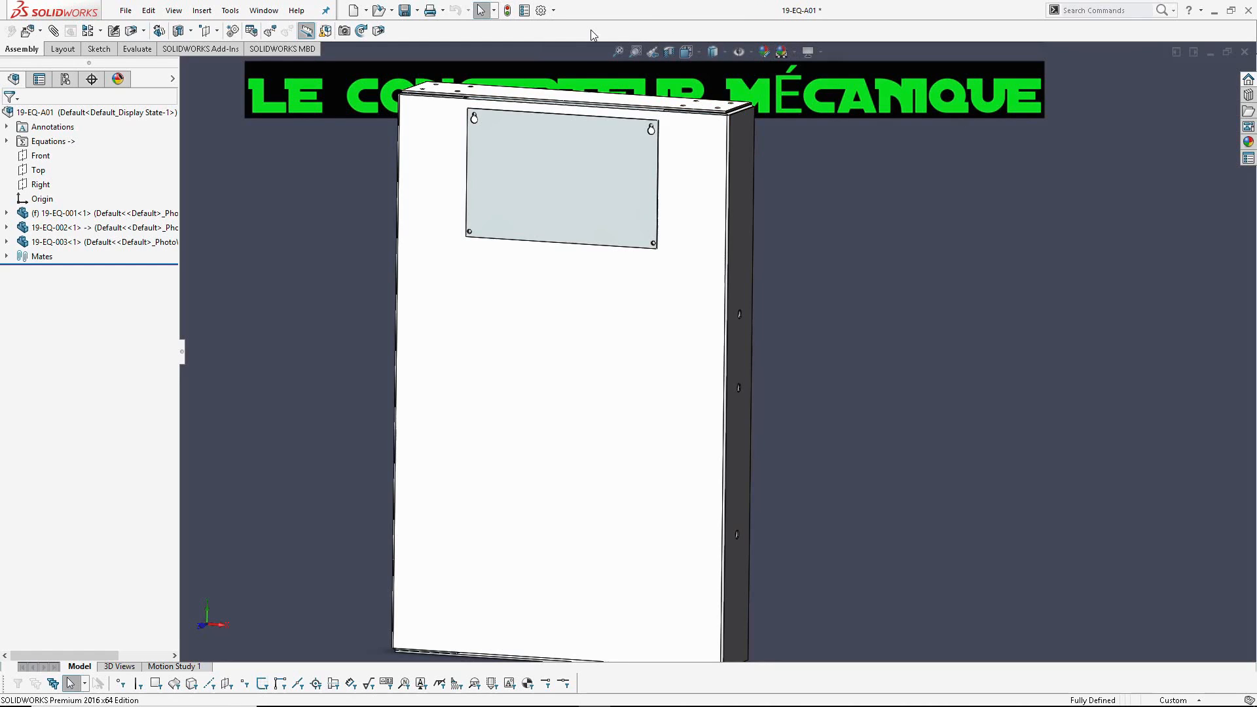
Step: Check the assembly's property template list again for the DEMO EQUATION form, leaving the template unchanged
{"action": "left_click", "coordinate": [1248, 161]}
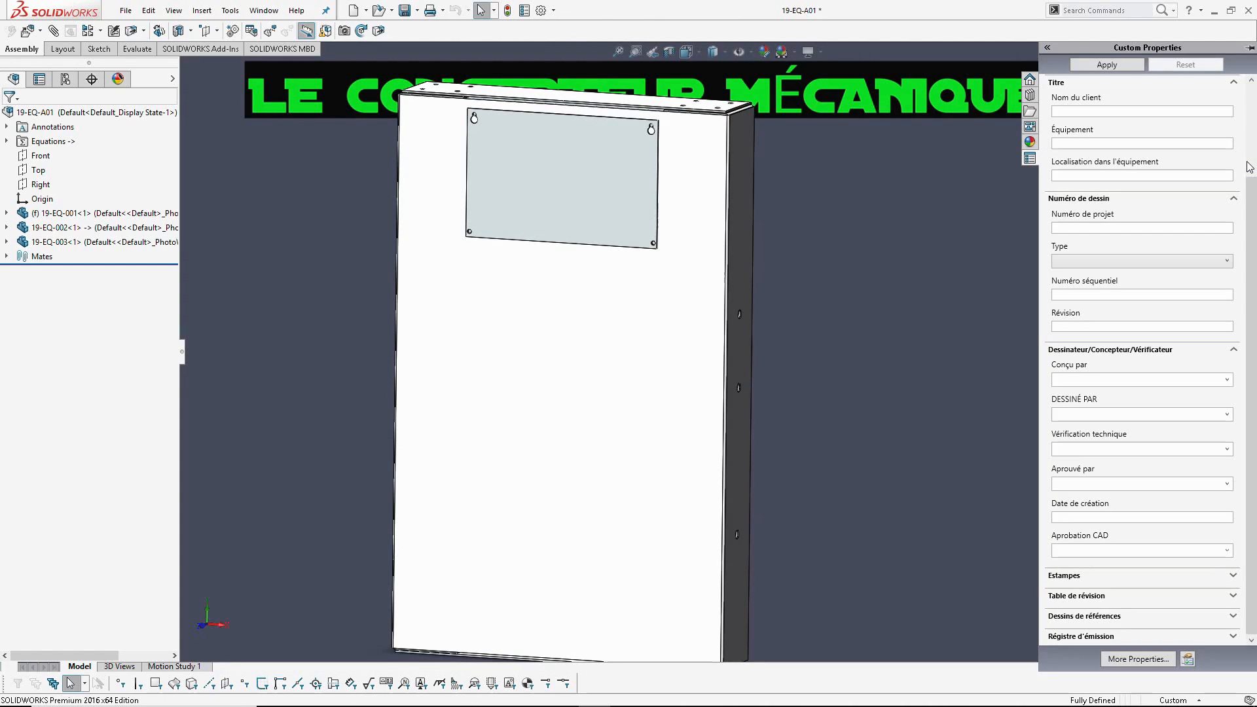
{"action": "left_click", "coordinate": [1187, 659]}
{"action": "left_click", "coordinate": [627, 374]}
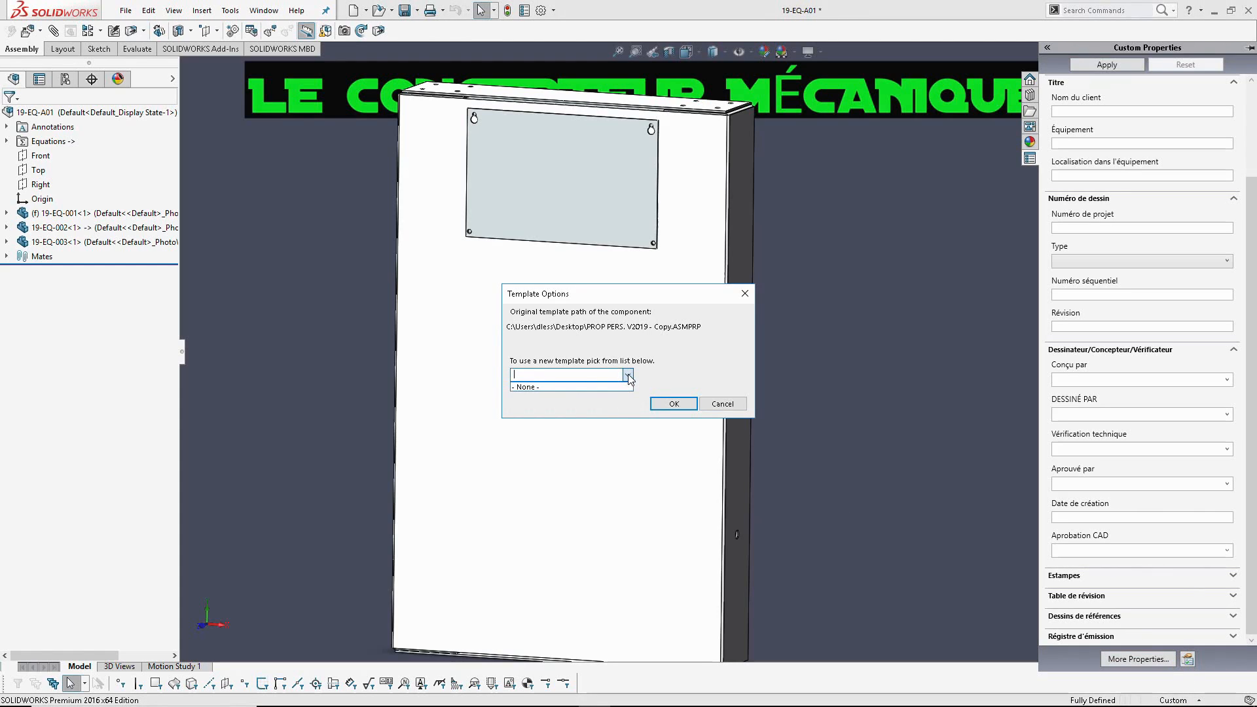
{"action": "left_click", "coordinate": [591, 375]}
{"action": "left_click", "coordinate": [723, 404]}
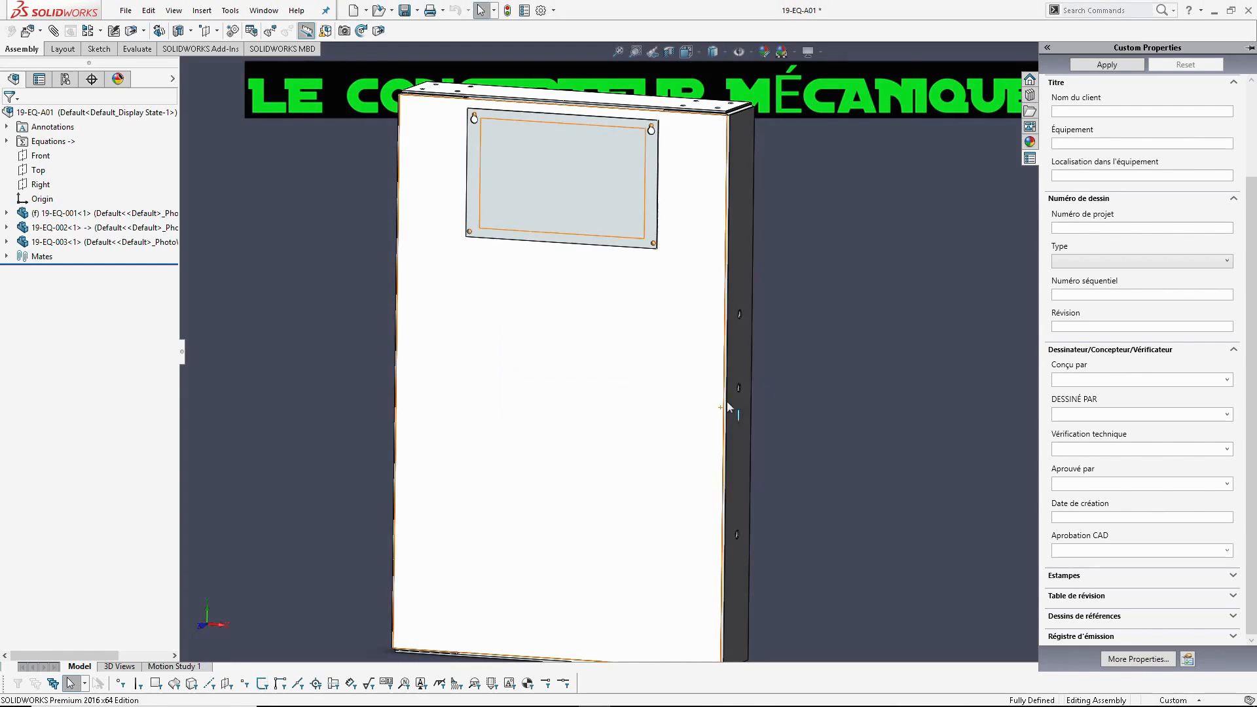
{"action": "left_click", "coordinate": [1030, 79]}
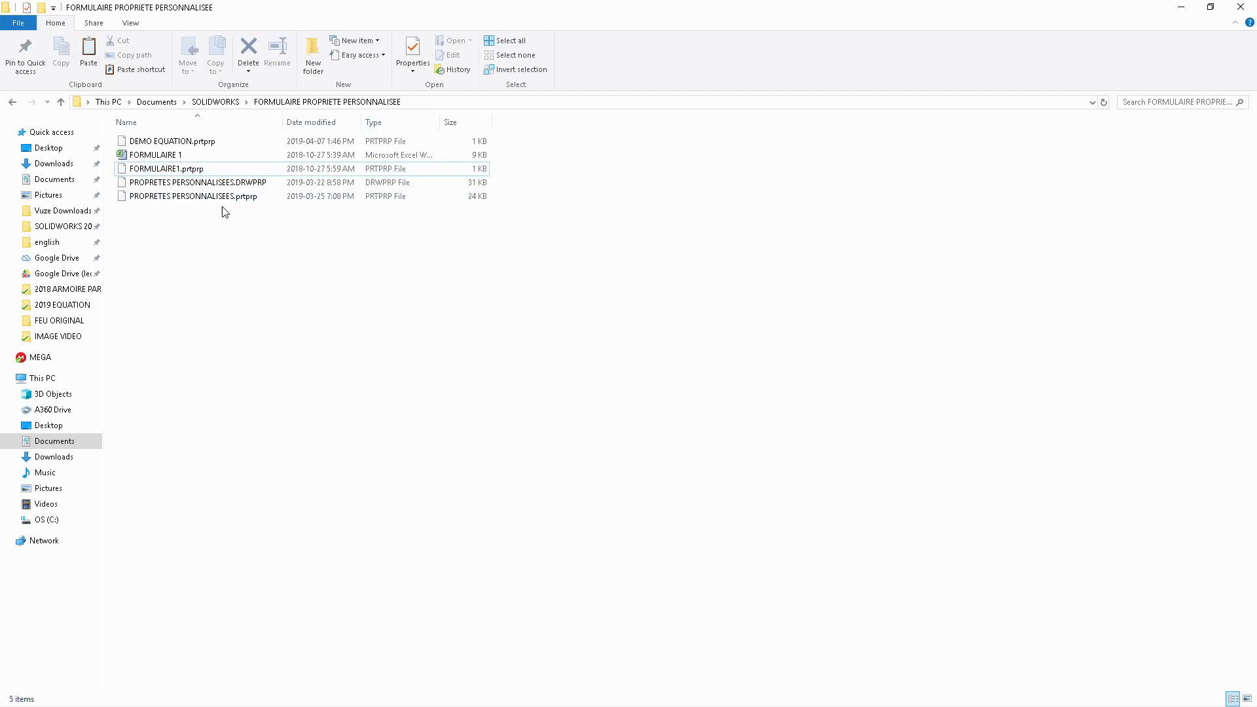
Step: In File Explorer, rename the DEMO EQUATION.prtprp template to DEMO EQUATION.ASMPRP and accept the extension change
{"action": "left_click", "coordinate": [165, 142]}
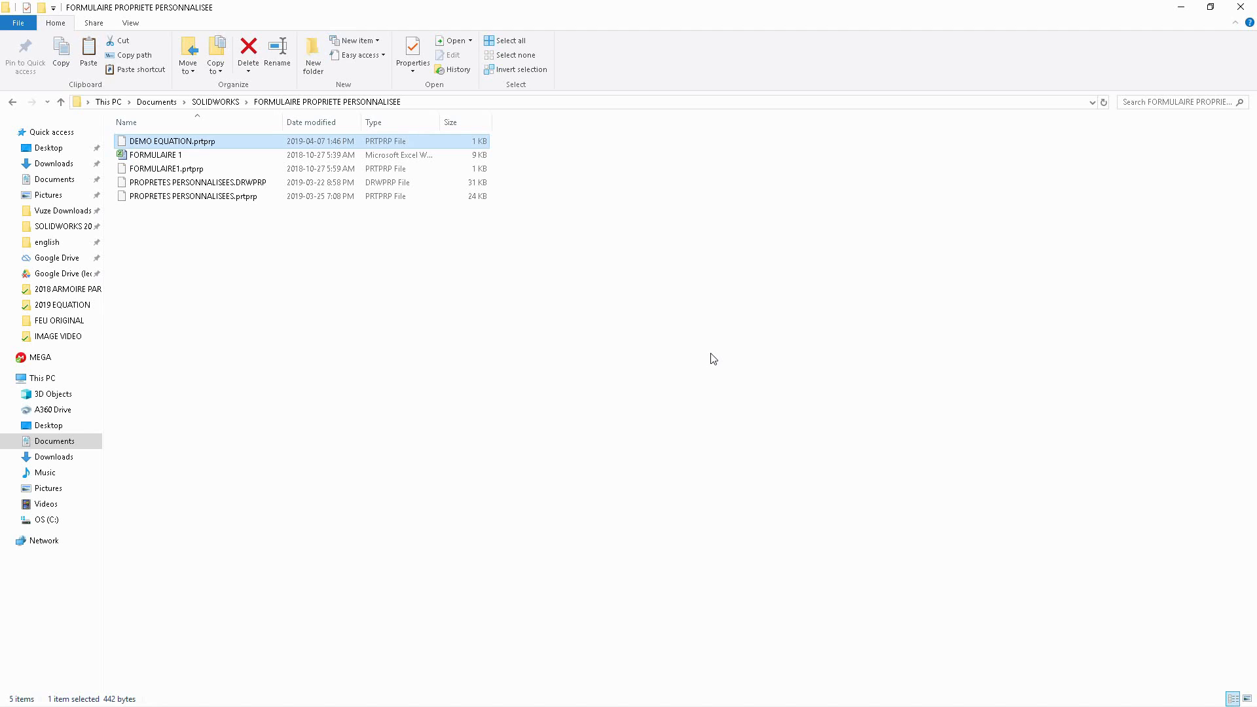
{"action": "left_click", "coordinate": [201, 145]}
{"action": "left_click_drag", "start_coordinate": [198, 142], "coordinate": [233, 157]}
{"action": "key", "text": "BackSpace"}
{"action": "key", "text": "BackSpace"}
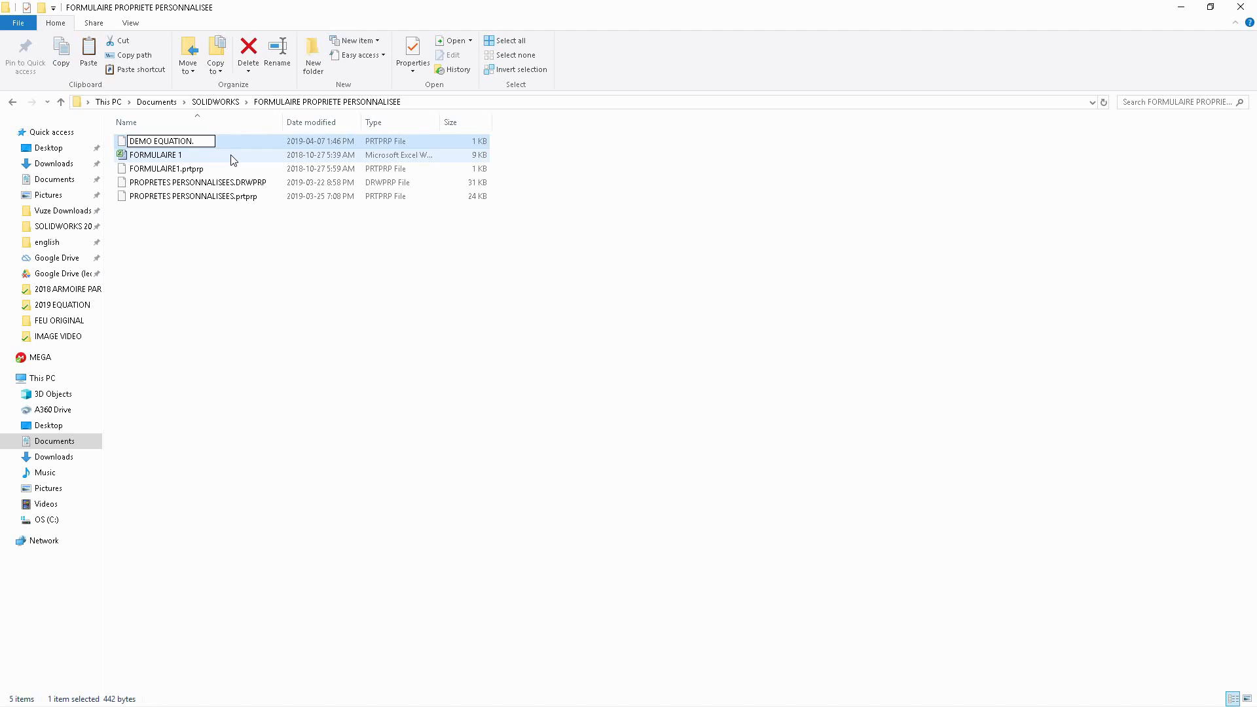
{"action": "type", "text": "ASMPRP"}
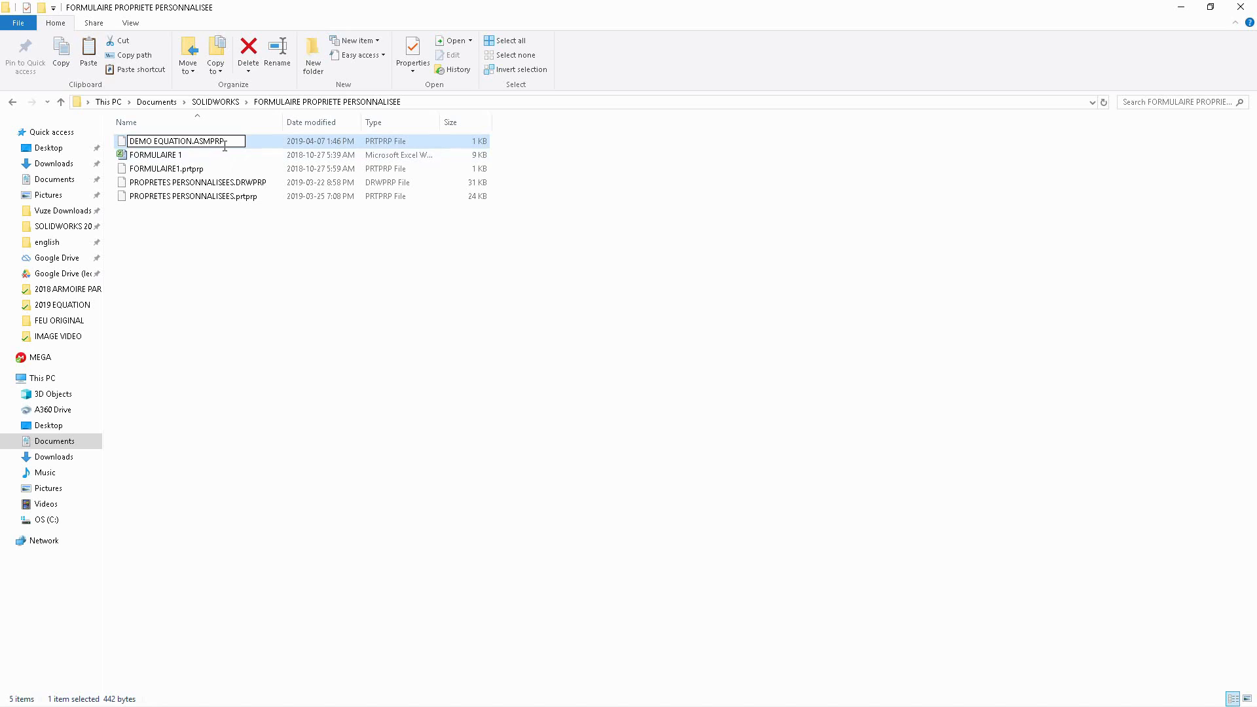
{"action": "left_click", "coordinate": [231, 277]}
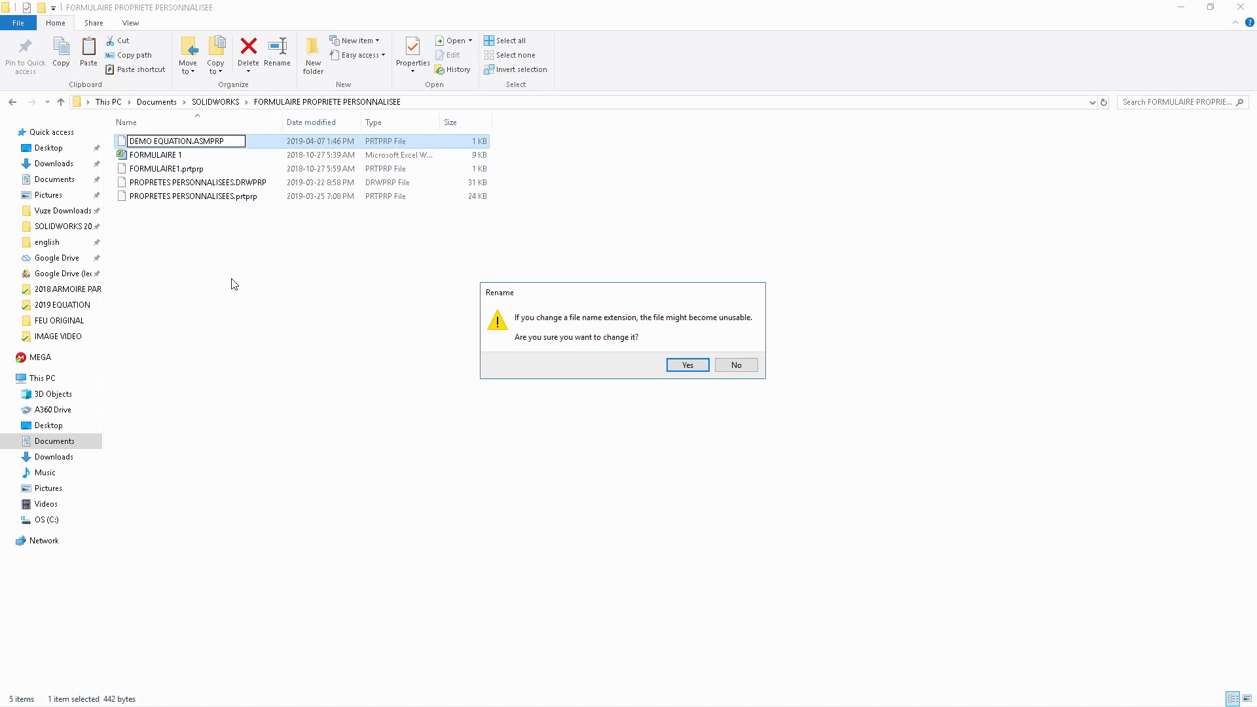
{"action": "left_click", "coordinate": [685, 371]}
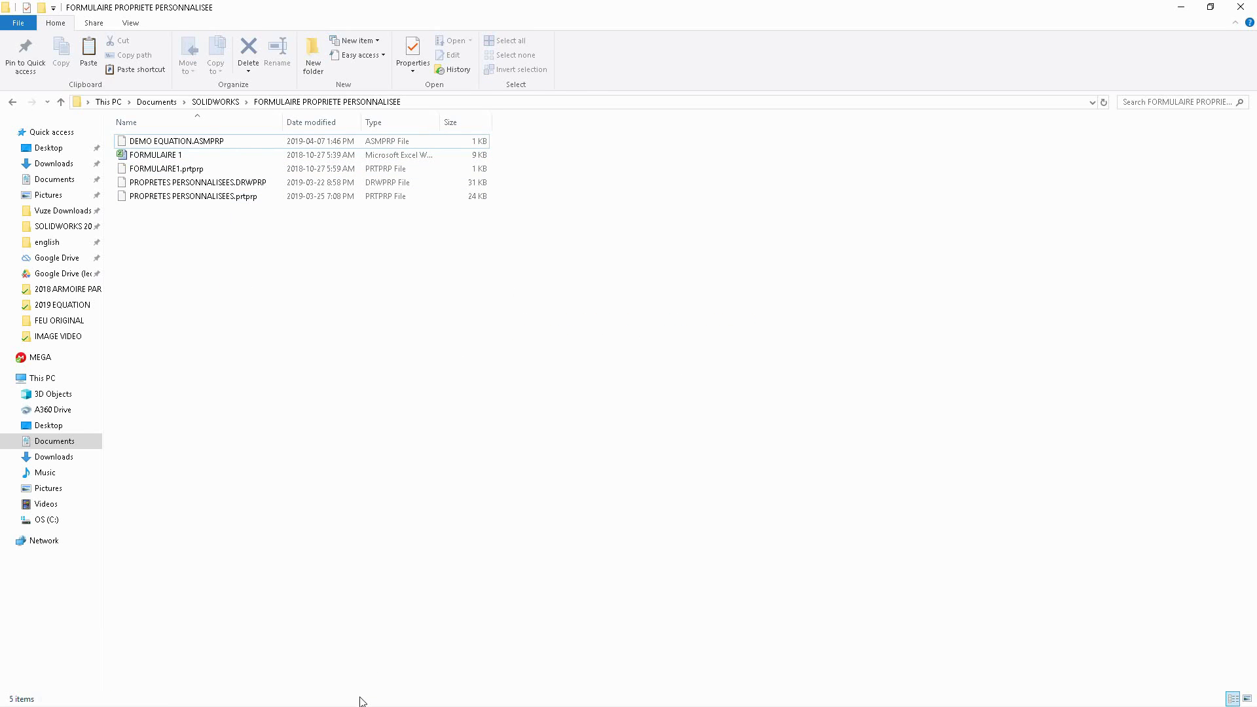
{"action": "key", "text": "super"}
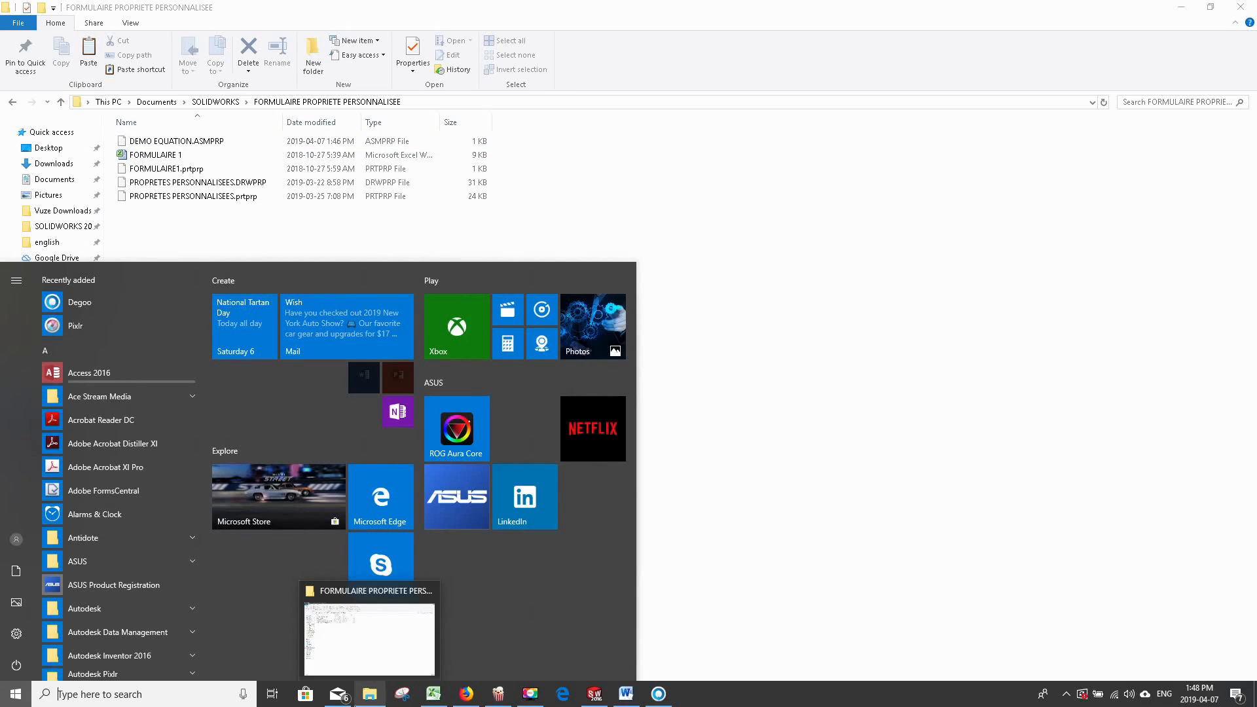
{"action": "left_click", "coordinate": [383, 697]}
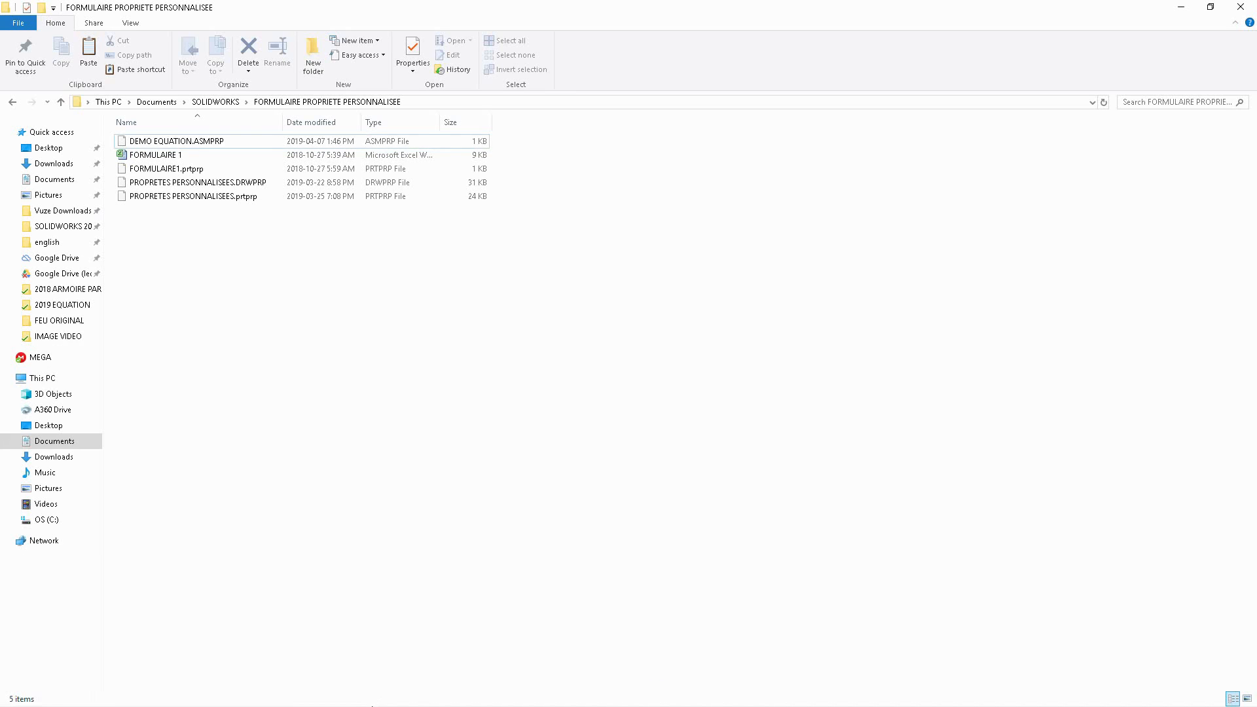
Step: Return to SOLIDWORKS and assign DEMO EQUATION.ASMPRP as the custom property template of the 19-EQ-A01 assembly
{"action": "left_click", "coordinate": [1181, 6]}
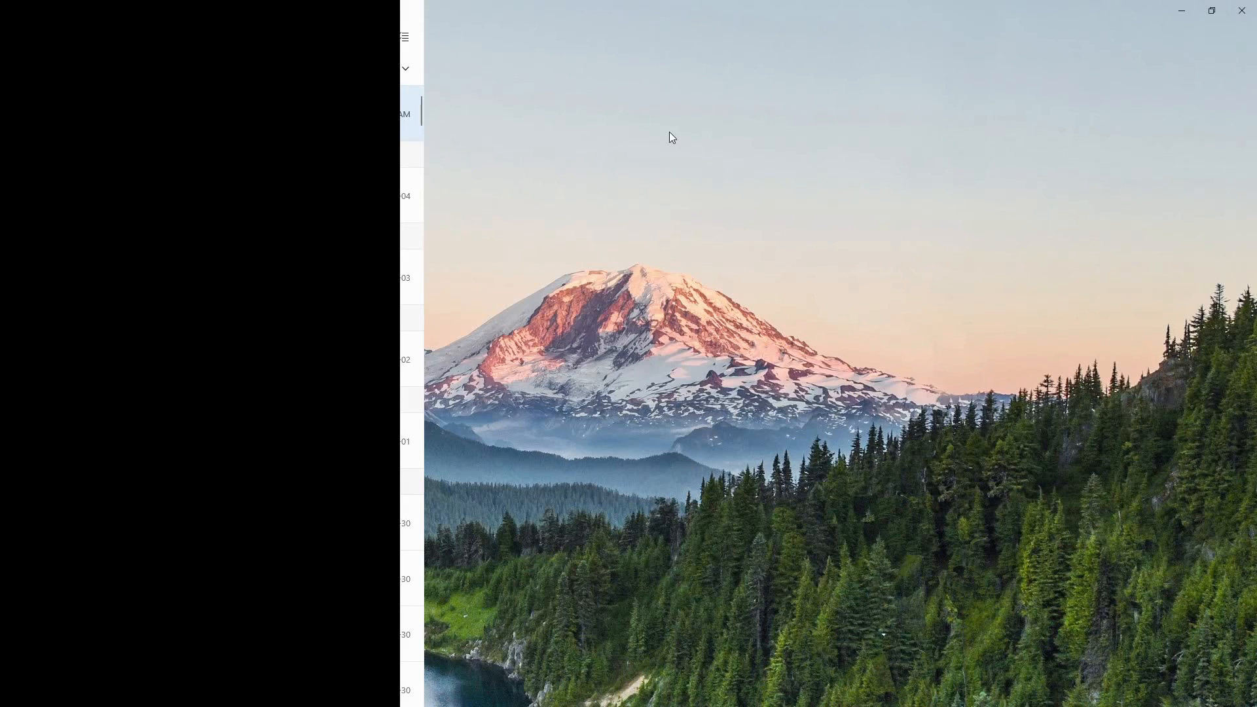
{"action": "key", "text": "super"}
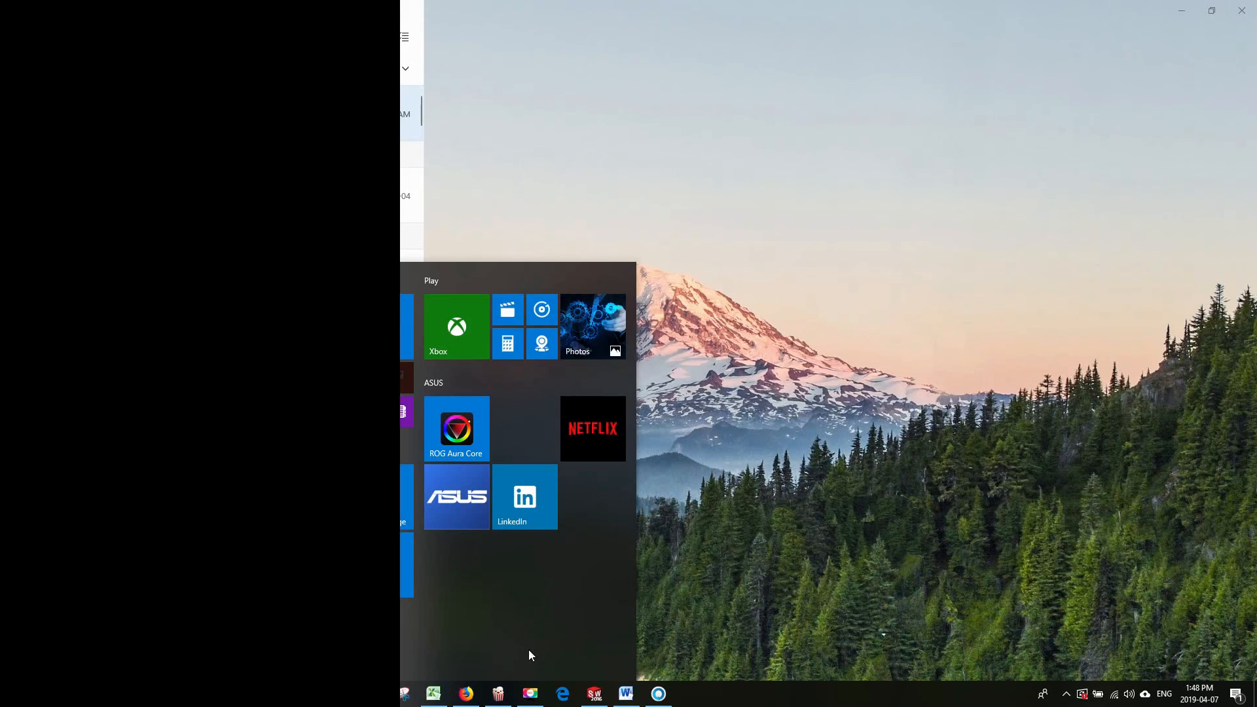
{"action": "left_click", "coordinate": [593, 693]}
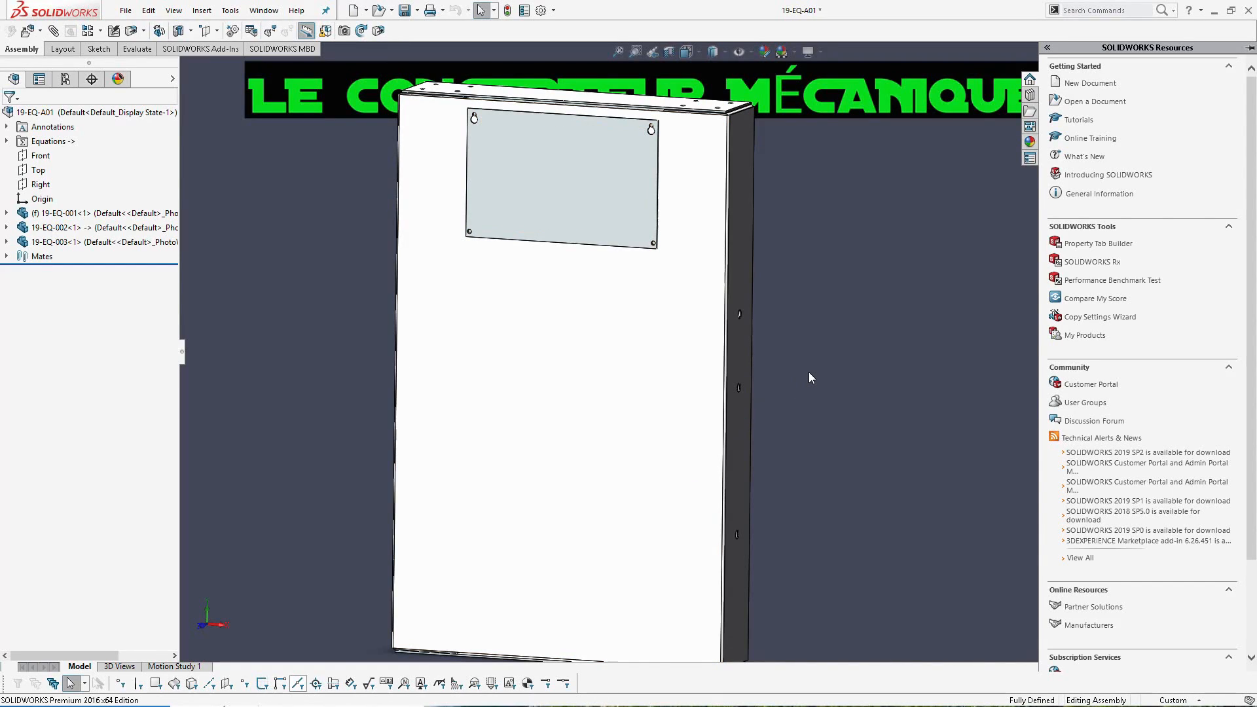
{"action": "middle_click_drag", "start_coordinate": [807, 372], "coordinate": [732, 288]}
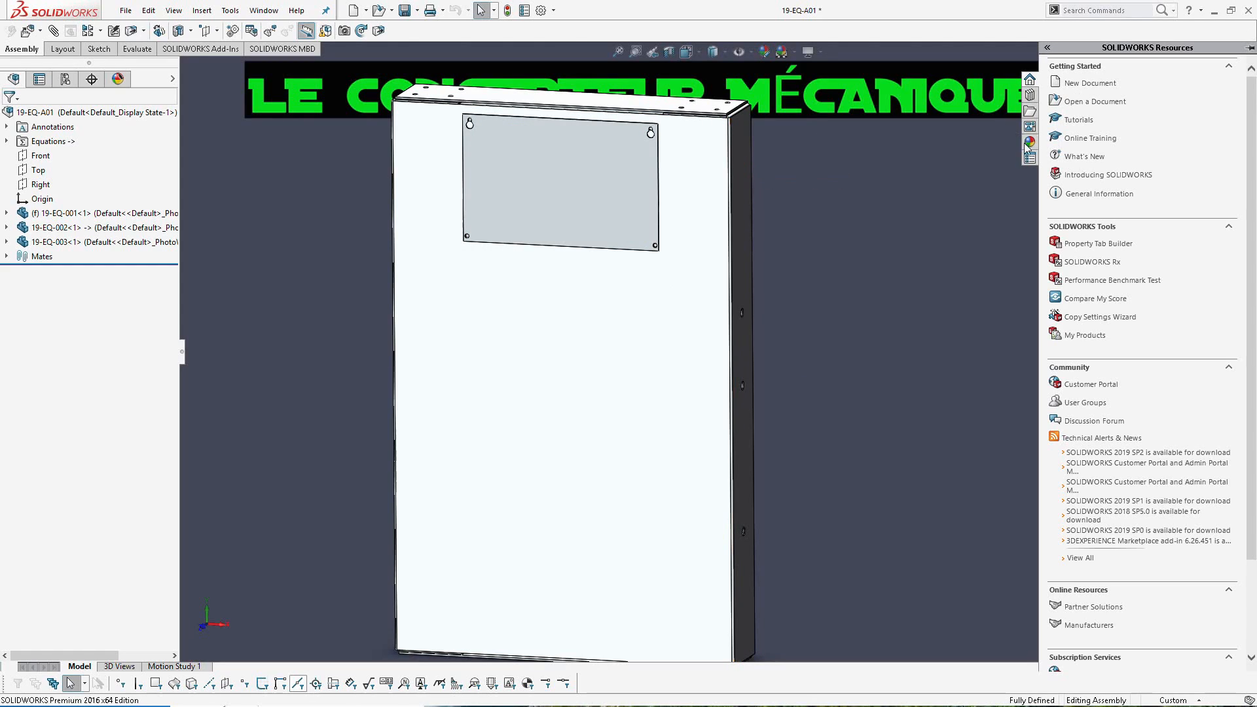
{"action": "left_click", "coordinate": [1029, 159]}
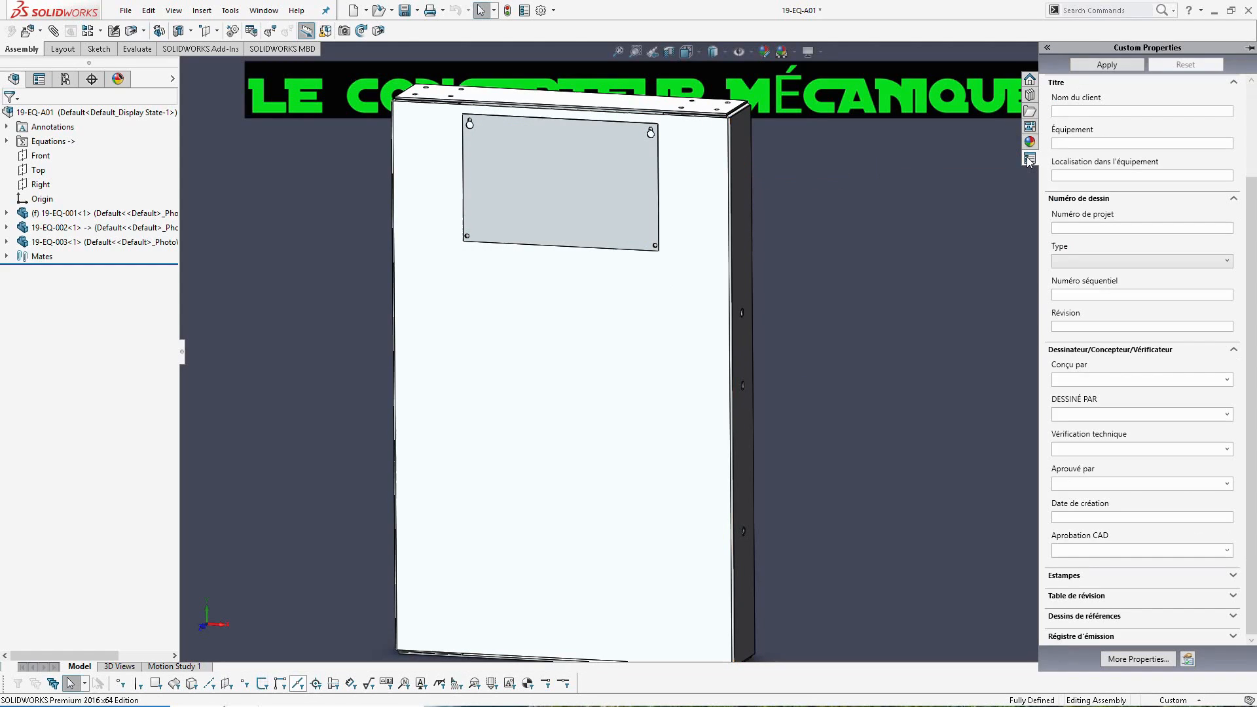
{"action": "left_click", "coordinate": [1187, 660]}
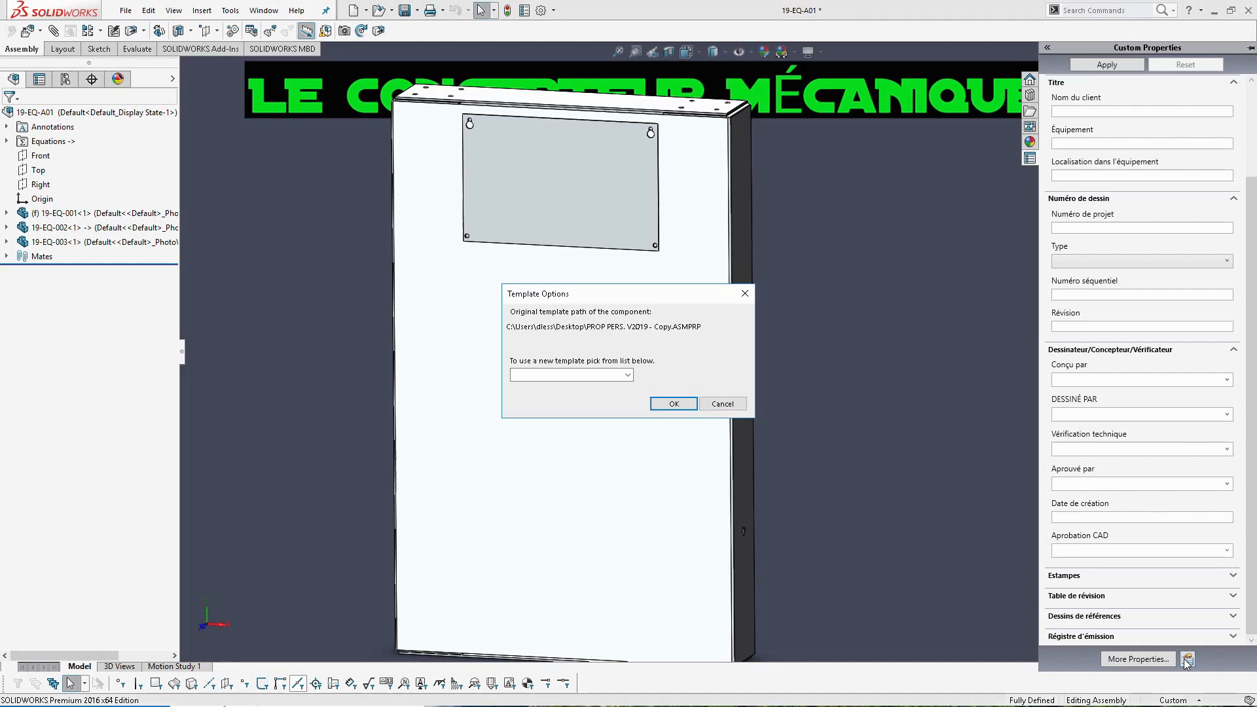
{"action": "left_click", "coordinate": [627, 376]}
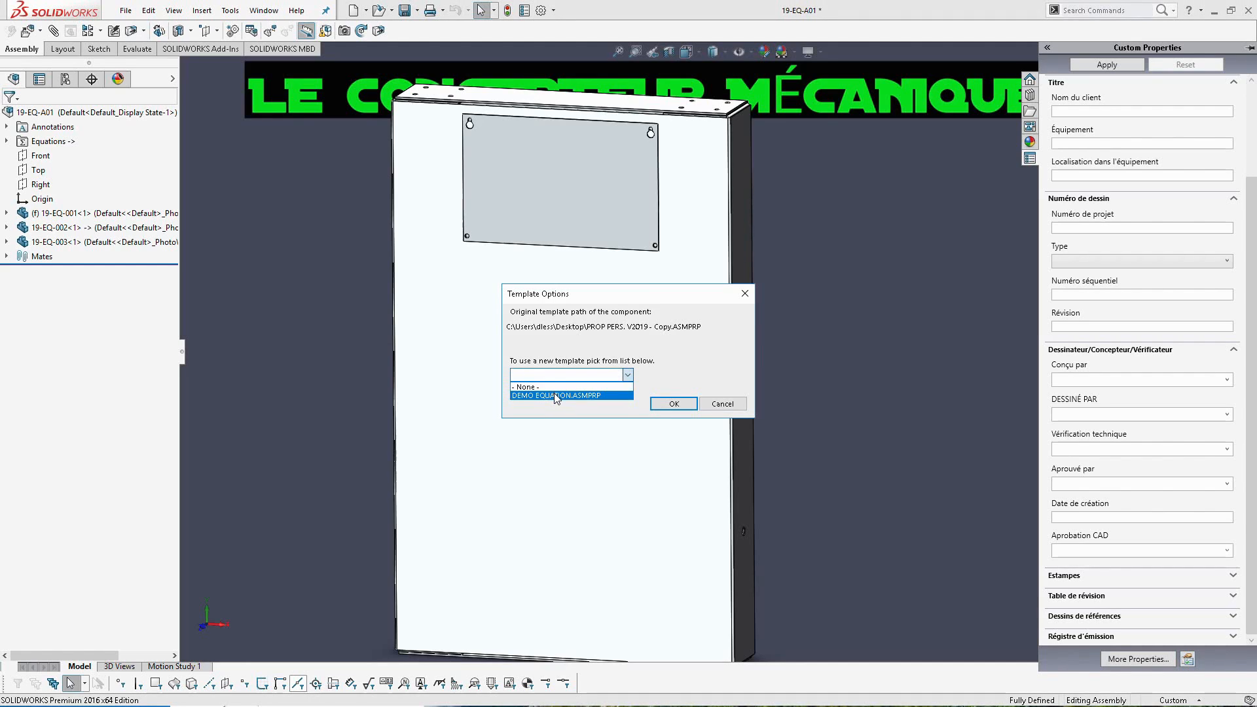
{"action": "left_click", "coordinate": [612, 396]}
{"action": "left_click", "coordinate": [676, 399]}
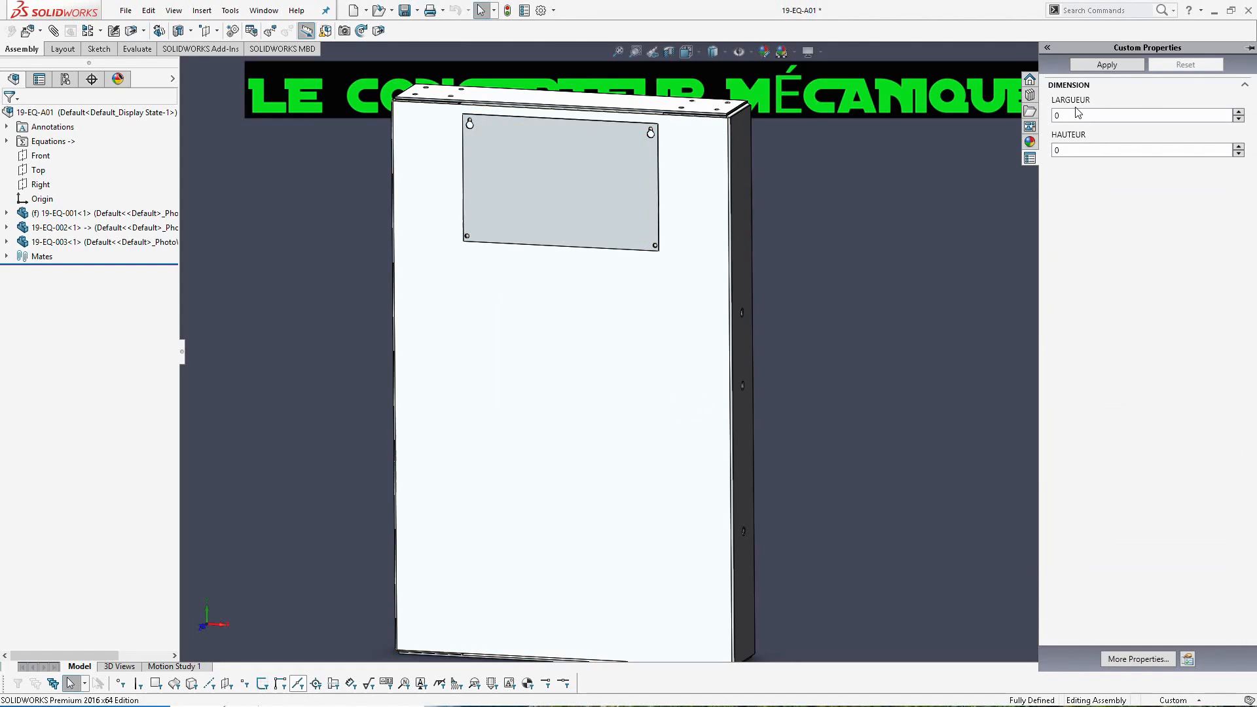
Step: In the assembly's DIMENSION property form, set LARGUEUR to 975 and HAUTEUR to 1000 and apply them
{"action": "left_click_drag", "start_coordinate": [1074, 114], "coordinate": [1015, 112]}
{"action": "type", "text": "975"}
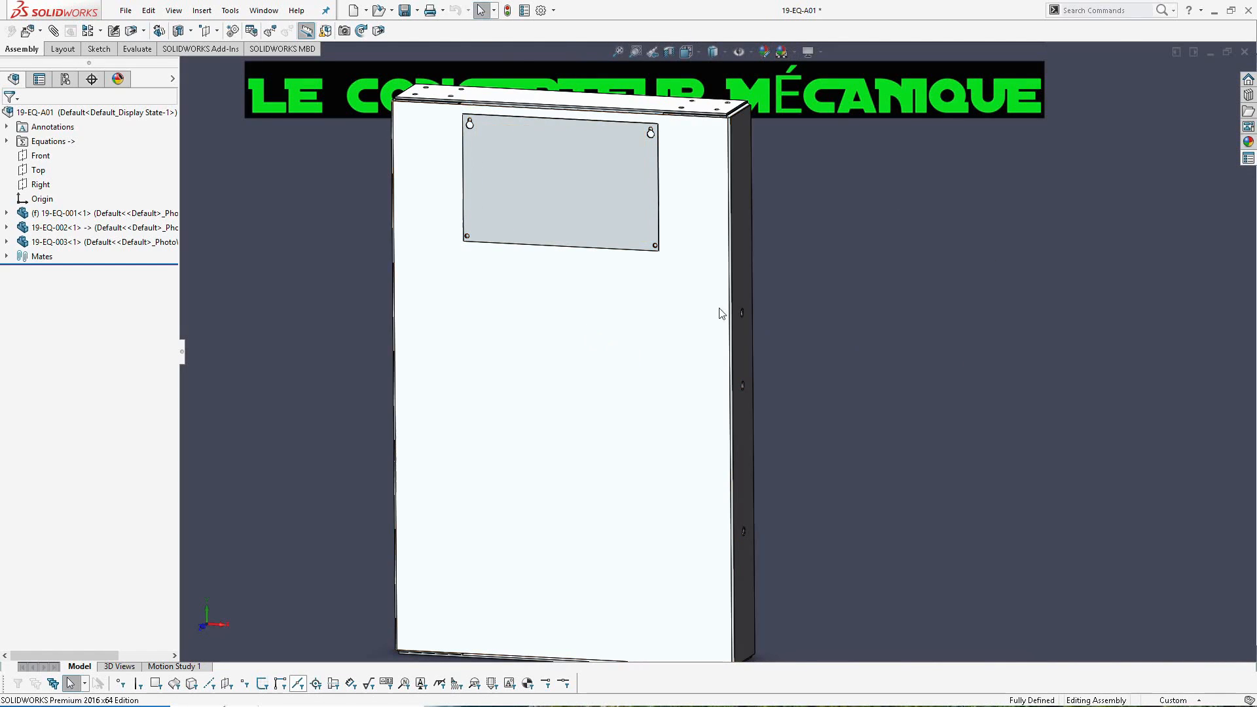
Step: In the assembly's file-level custom properties, set HAUTEUR to 1300 and accept the change
{"action": "left_click", "coordinate": [524, 10]}
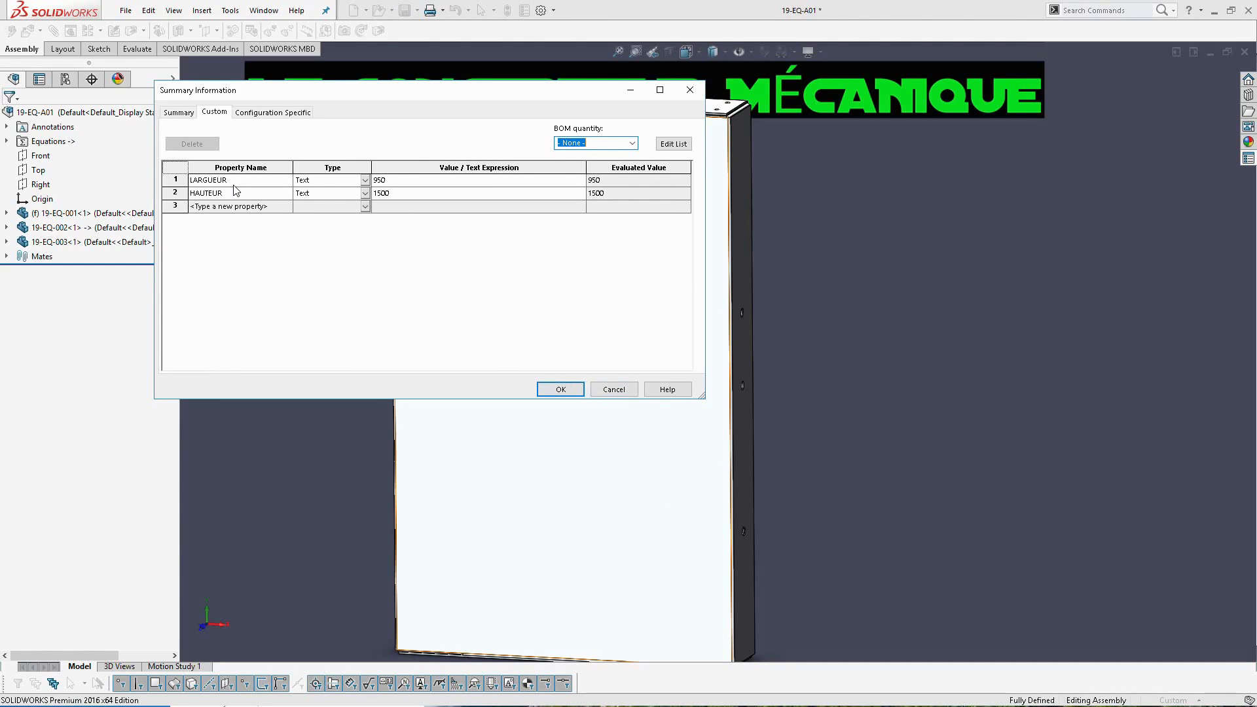
{"action": "left_click", "coordinate": [436, 194]}
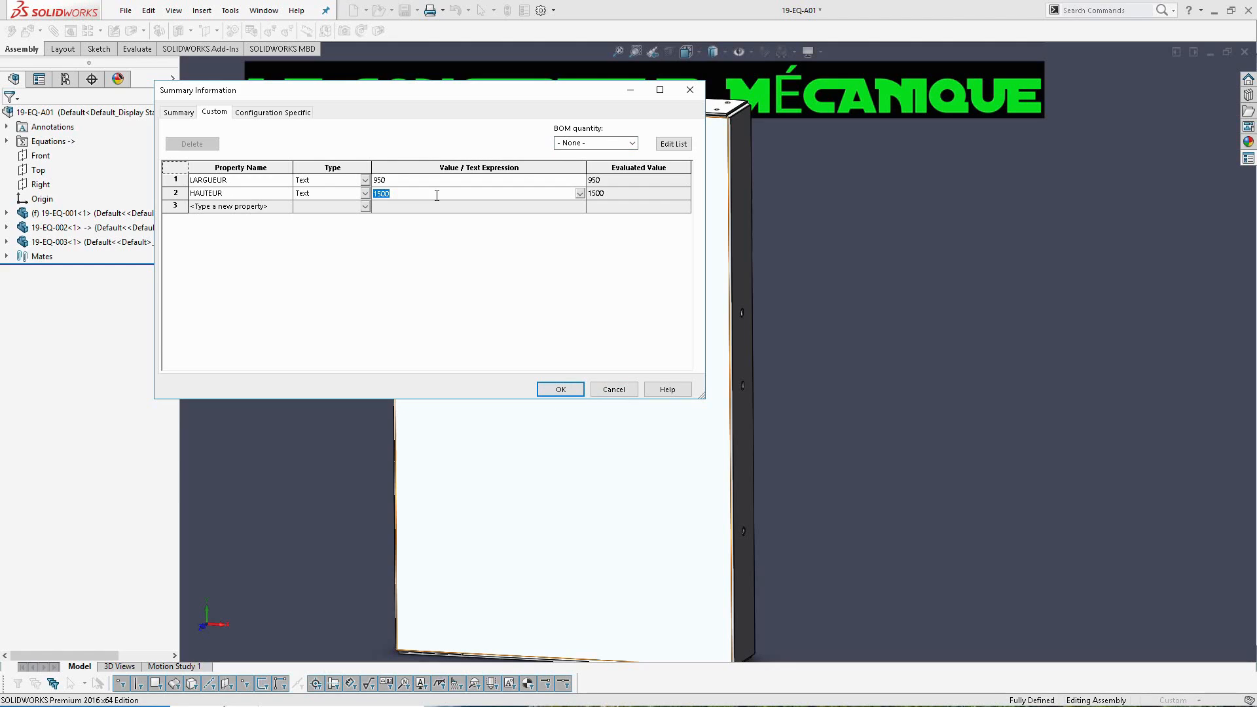
{"action": "type", "text": "1300"}
{"action": "left_click", "coordinate": [560, 388]}
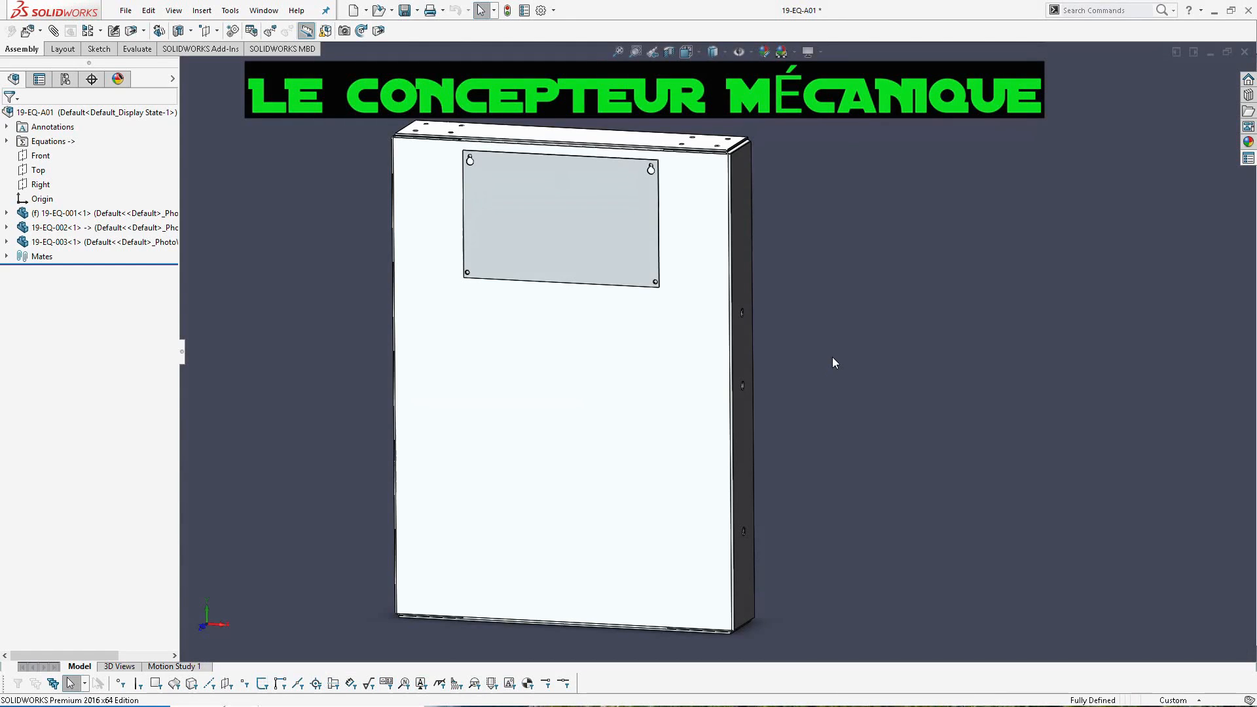
Step: Compare the property form's dimension values with the assembly's custom and configuration-specific properties, leaving them unchanged
{"action": "left_click", "coordinate": [1248, 158]}
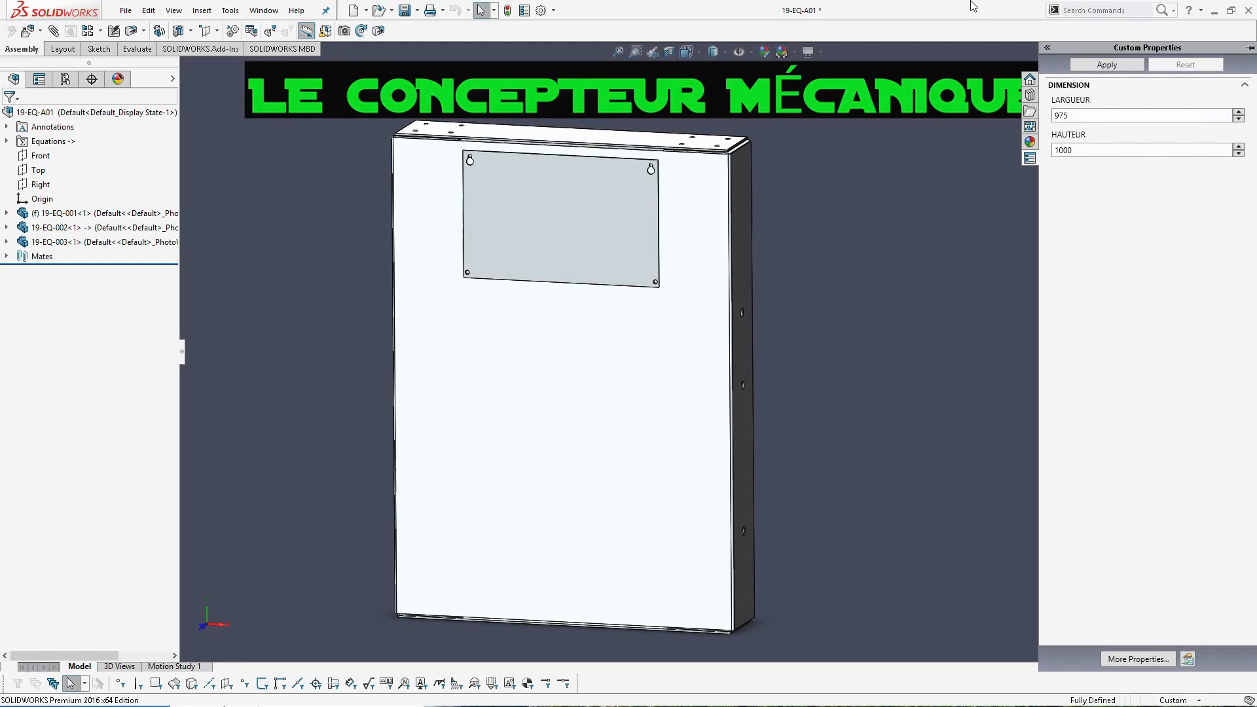
{"action": "left_click", "coordinate": [524, 10]}
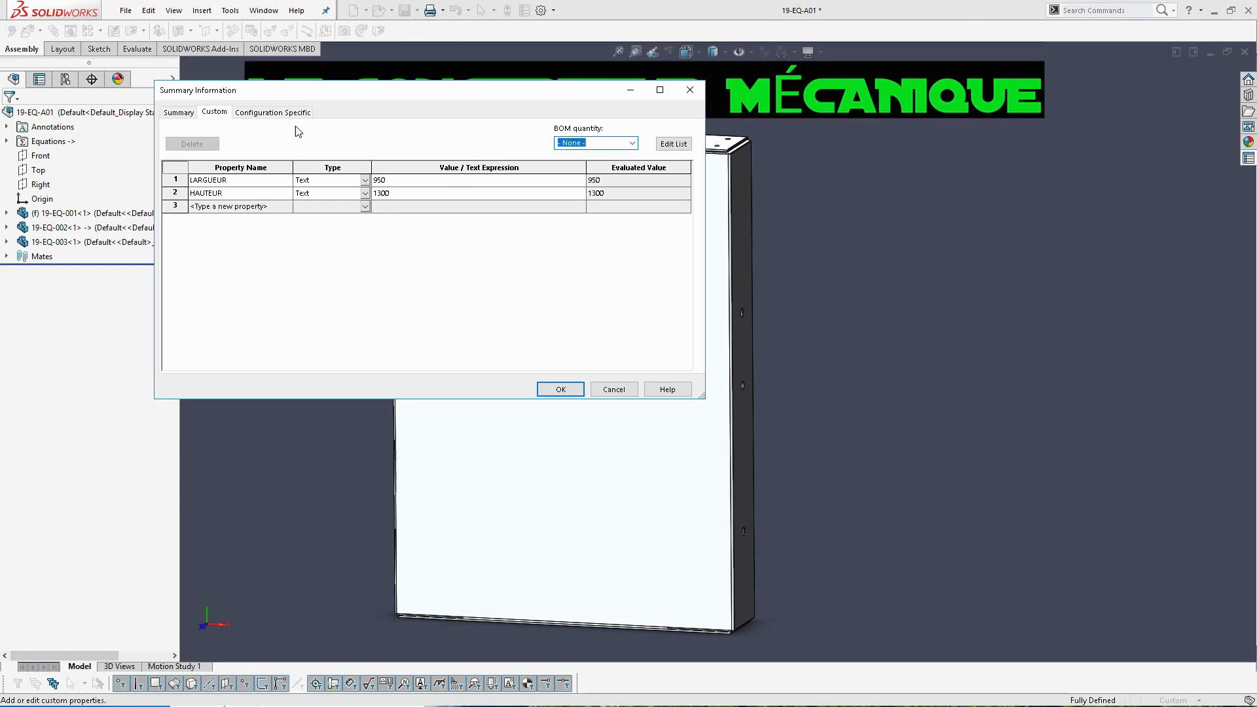
{"action": "left_click_drag", "start_coordinate": [229, 96], "coordinate": [293, 88]}
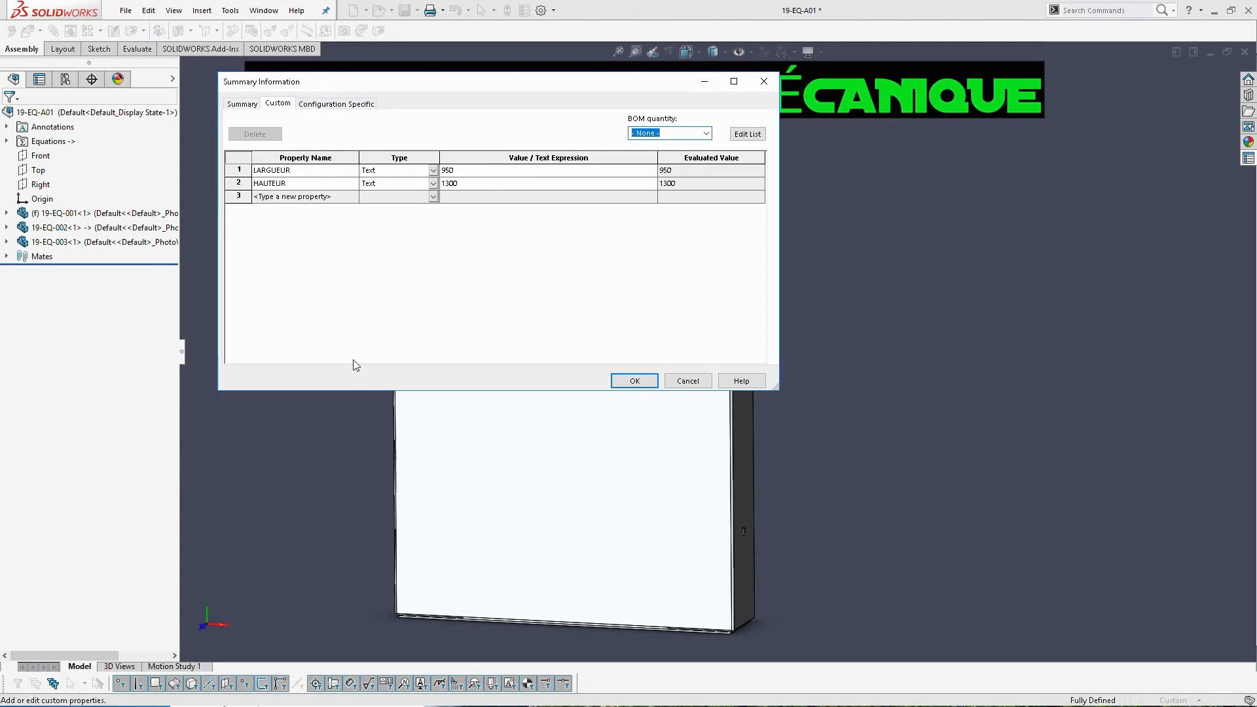
{"action": "left_click", "coordinate": [335, 104]}
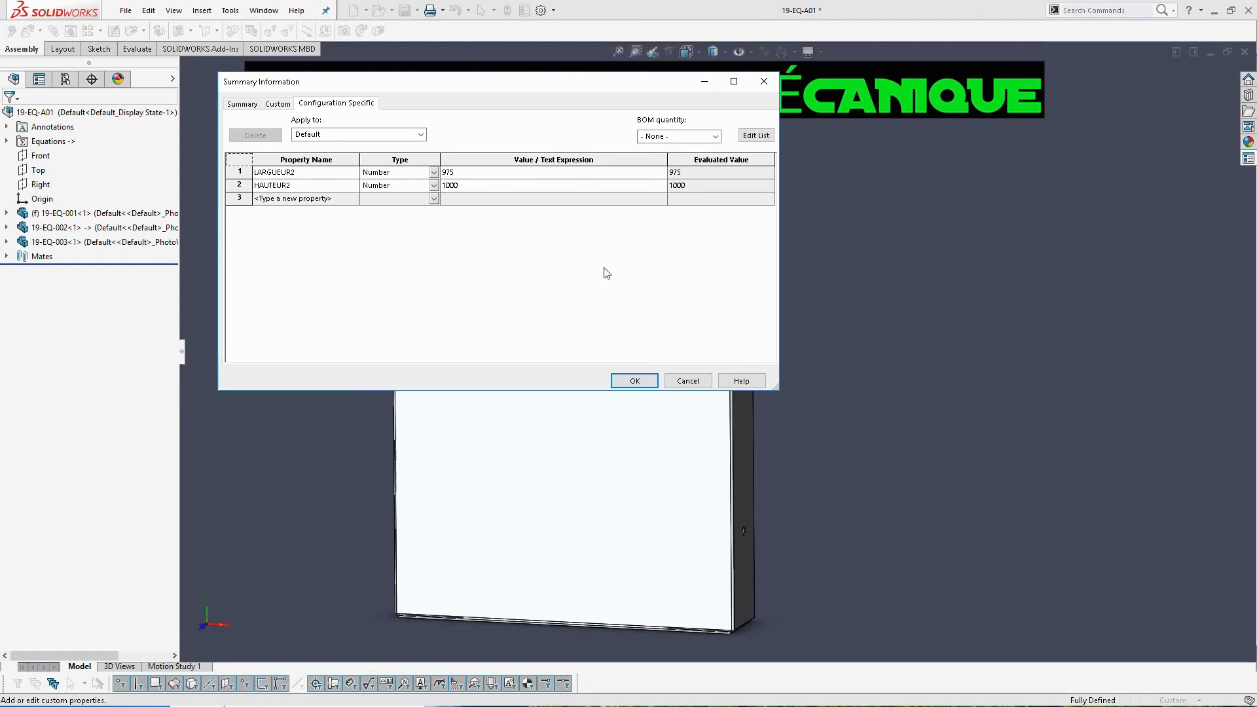
{"action": "left_click", "coordinate": [679, 380]}
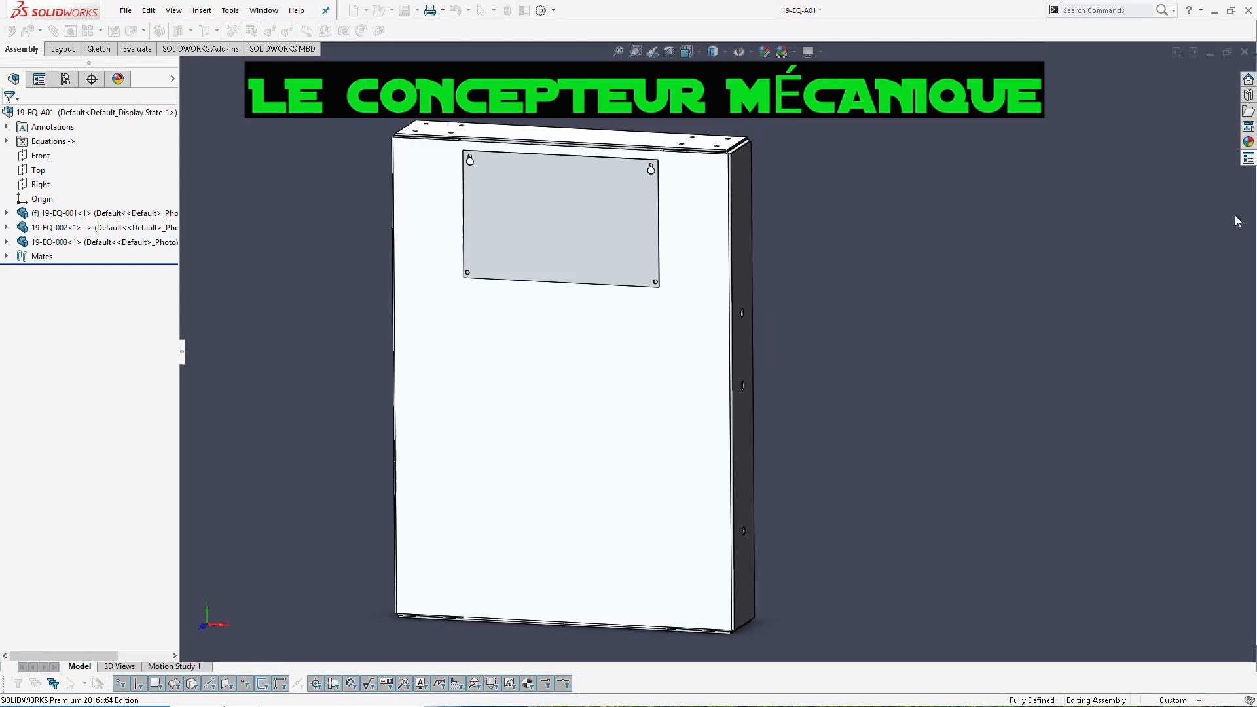
{"action": "left_click", "coordinate": [1247, 159]}
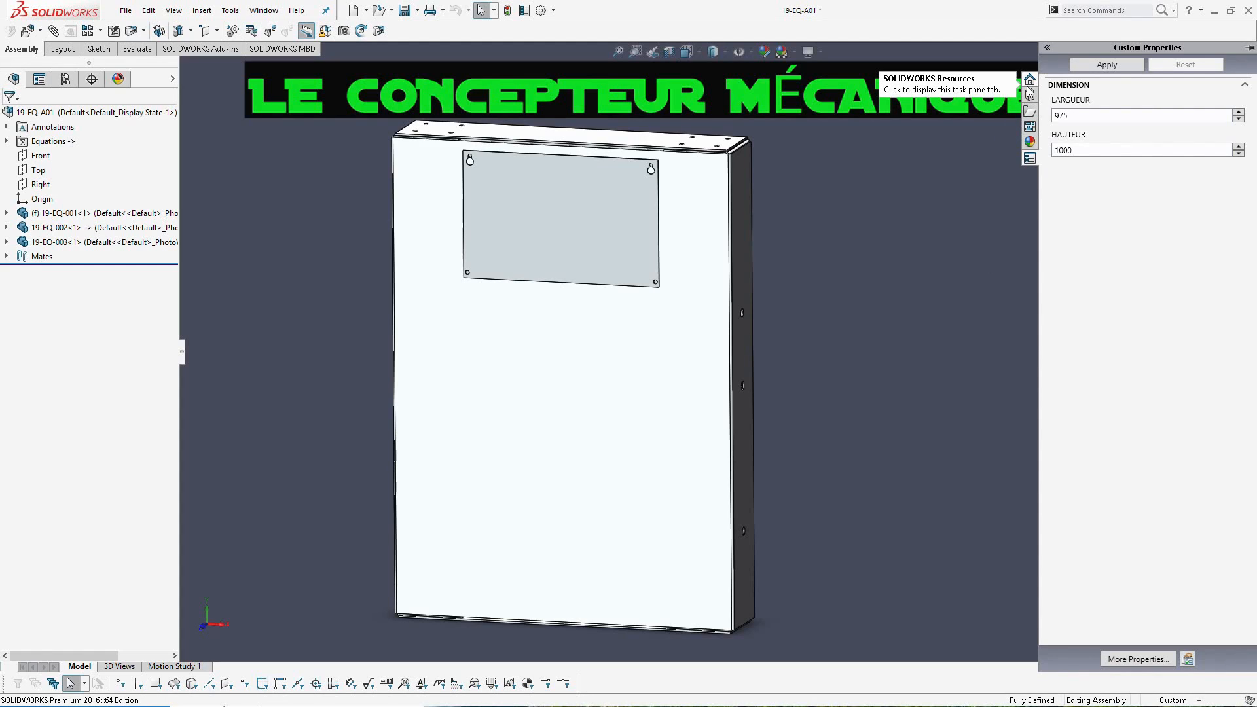
{"action": "left_click", "coordinate": [524, 10]}
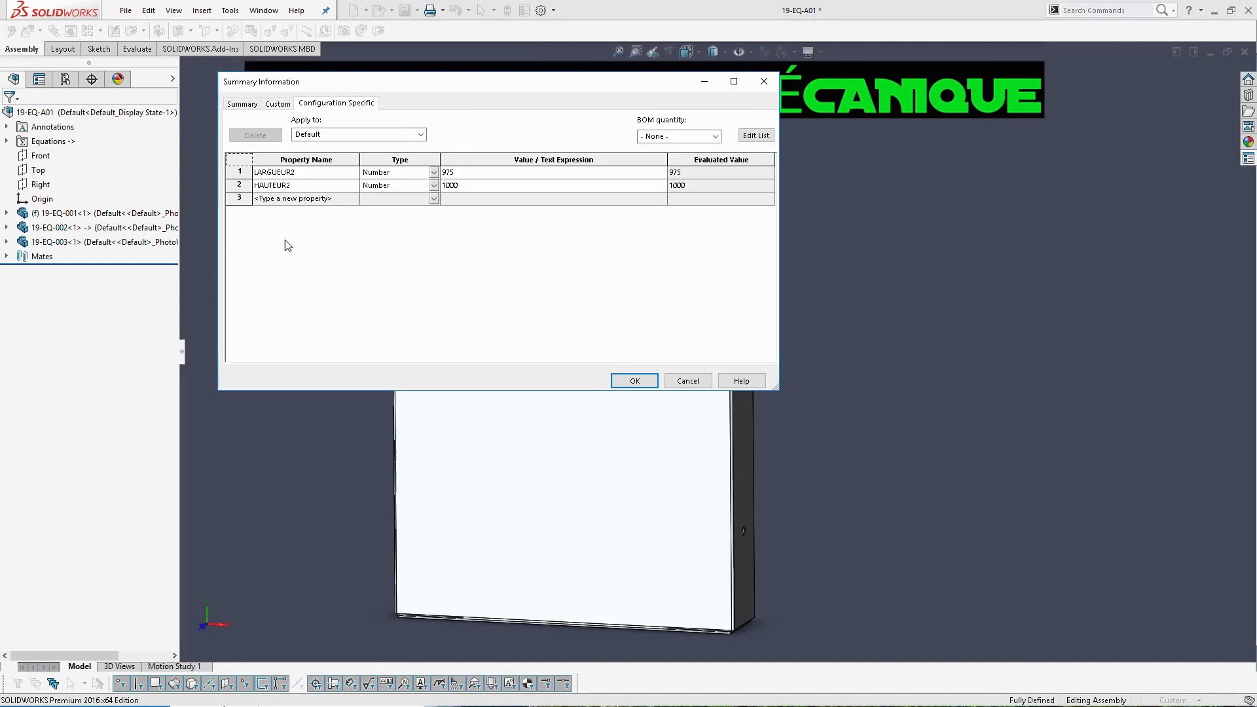
{"action": "left_click", "coordinate": [696, 387]}
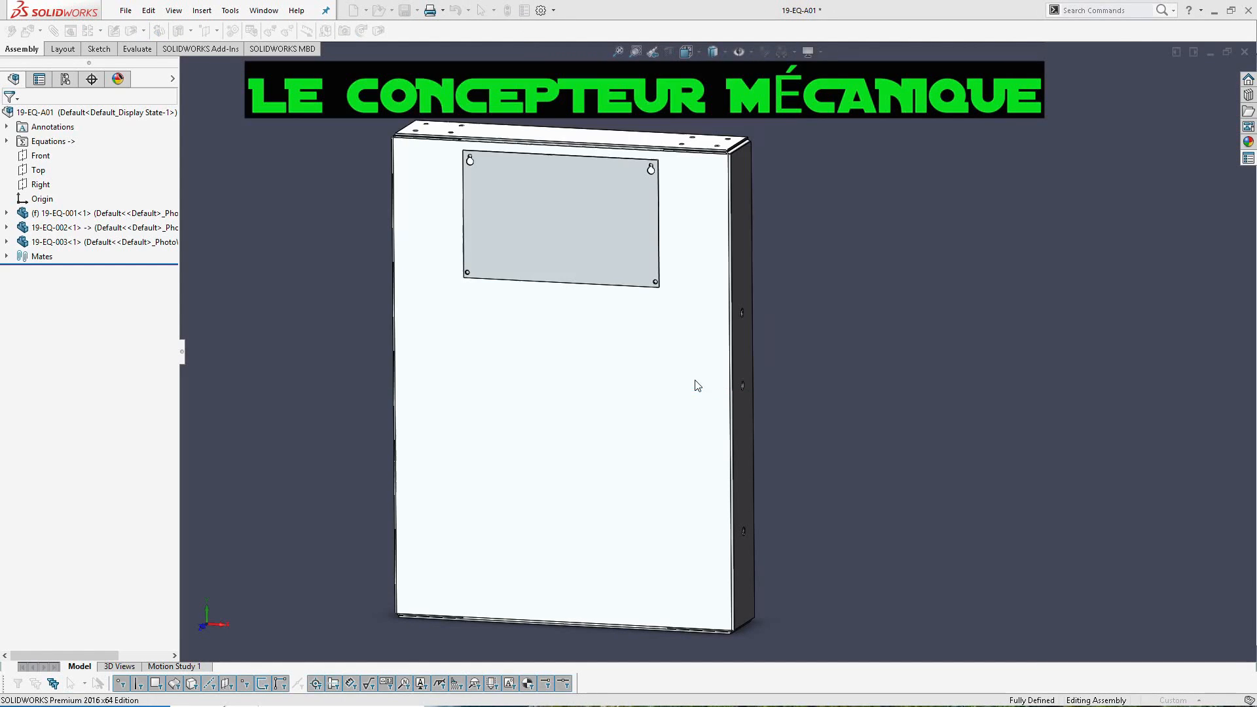
{"action": "left_click", "coordinate": [1248, 158]}
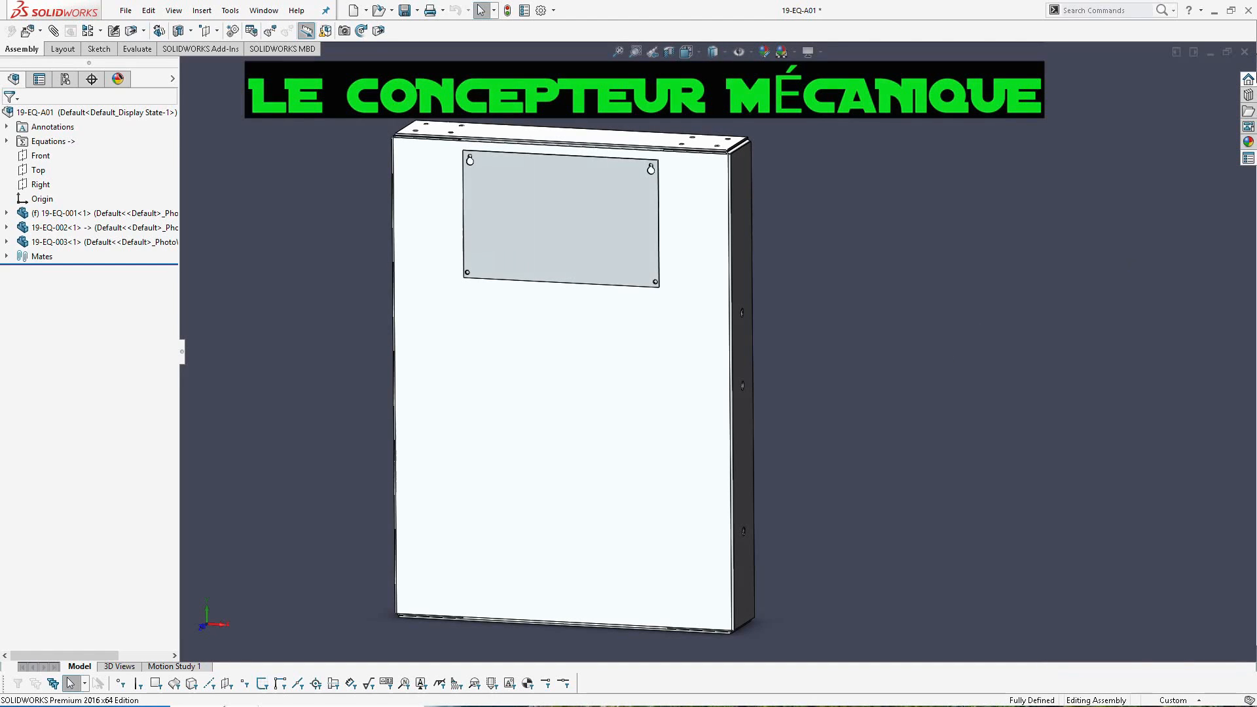
{"action": "left_click", "coordinate": [1249, 159]}
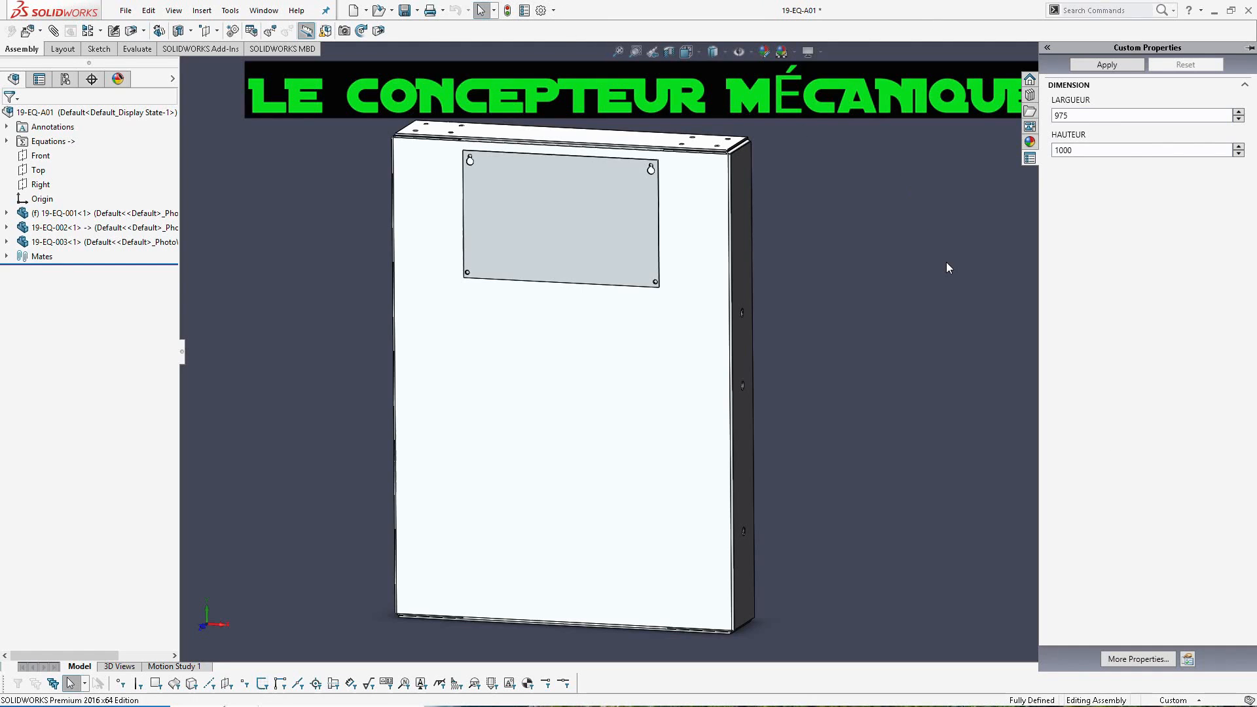
Step: Link the enclosure body's width dimension D1@Sketch1 to the configuration property "LARGUEUR2@Default" and rebuild the assembly
{"action": "middle_click_drag", "start_coordinate": [701, 410], "coordinate": [669, 398]}
{"action": "middle_click_drag", "start_coordinate": [579, 439], "coordinate": [471, 451]}
{"action": "left_click", "coordinate": [640, 356]}
{"action": "double_click", "coordinate": [576, 382]}
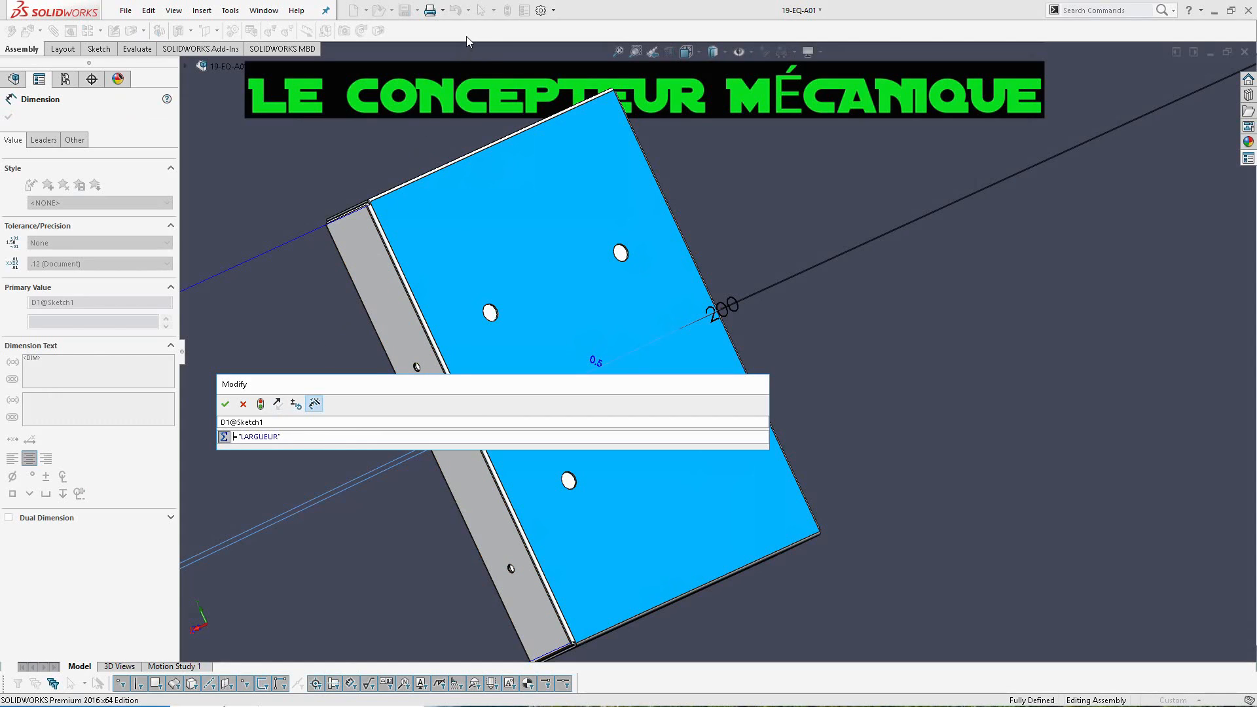
{"action": "left_click_drag", "start_coordinate": [331, 442], "coordinate": [2, 436]}
{"action": "key", "text": "BackSpace"}
{"action": "type", "text": "=L"}
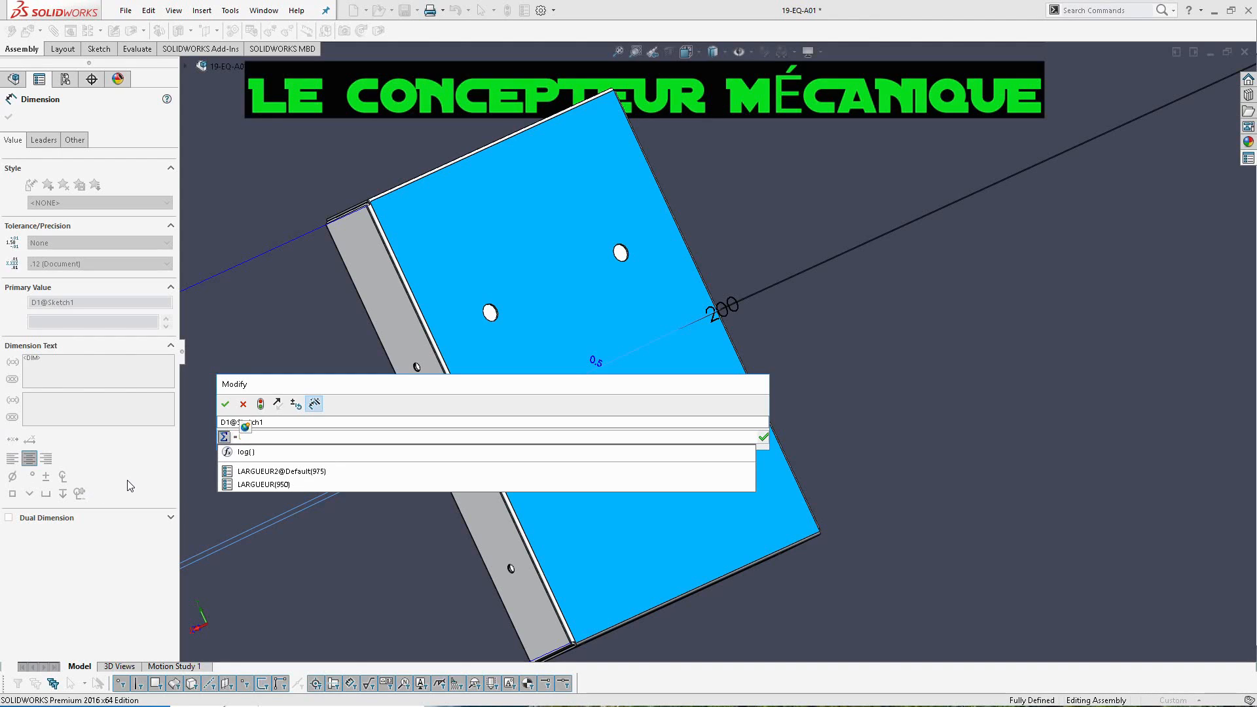
{"action": "left_click", "coordinate": [287, 473]}
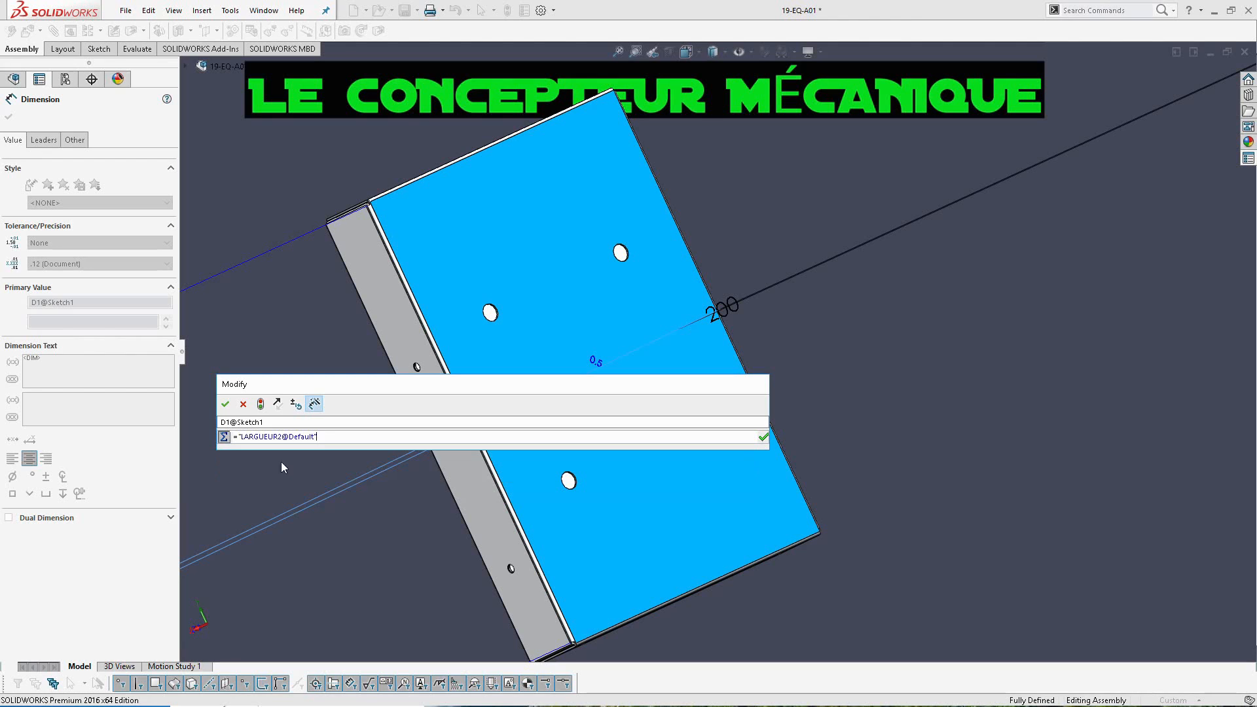
{"action": "left_click", "coordinate": [227, 405]}
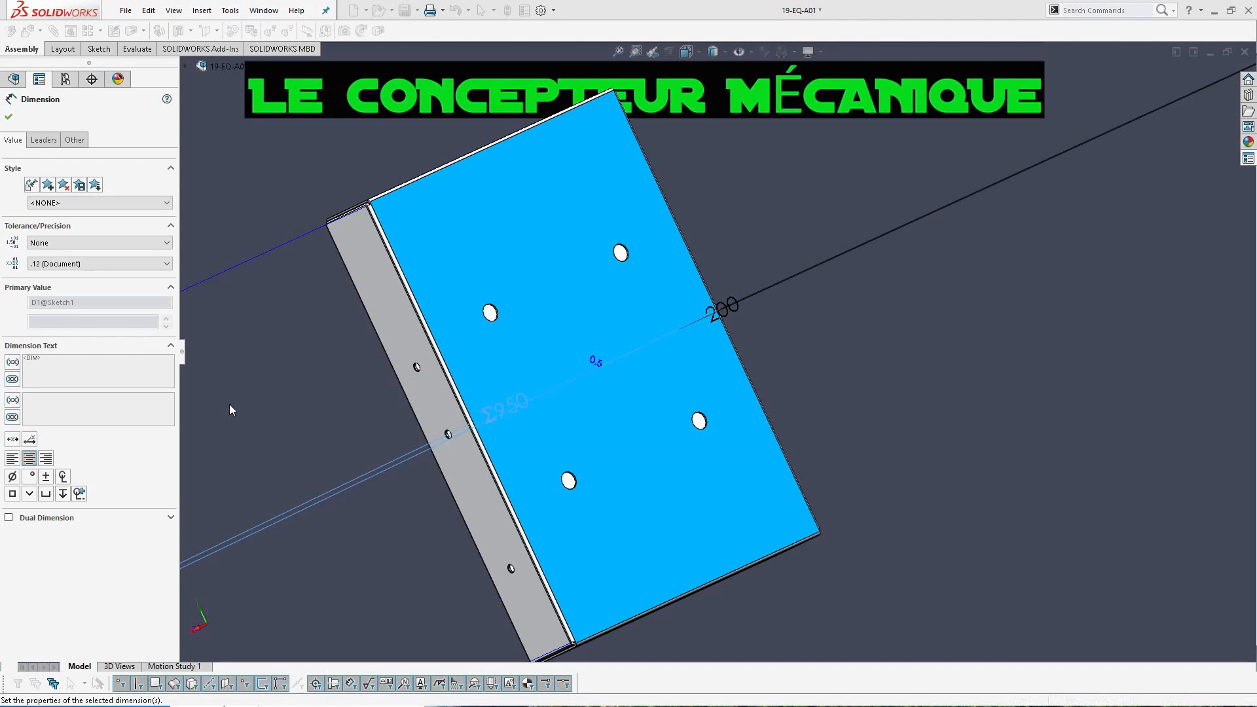
{"action": "middle_click_drag", "start_coordinate": [366, 361], "coordinate": [426, 348]}
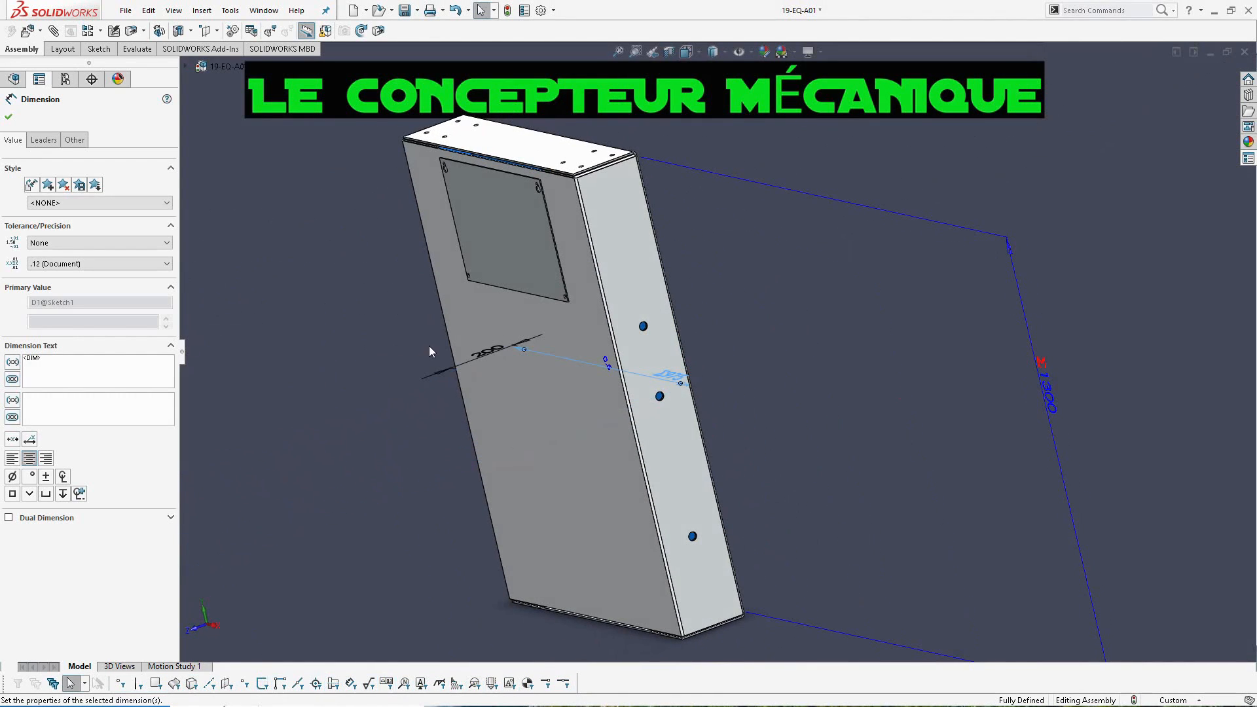
{"action": "key", "text": "ctrl+b"}
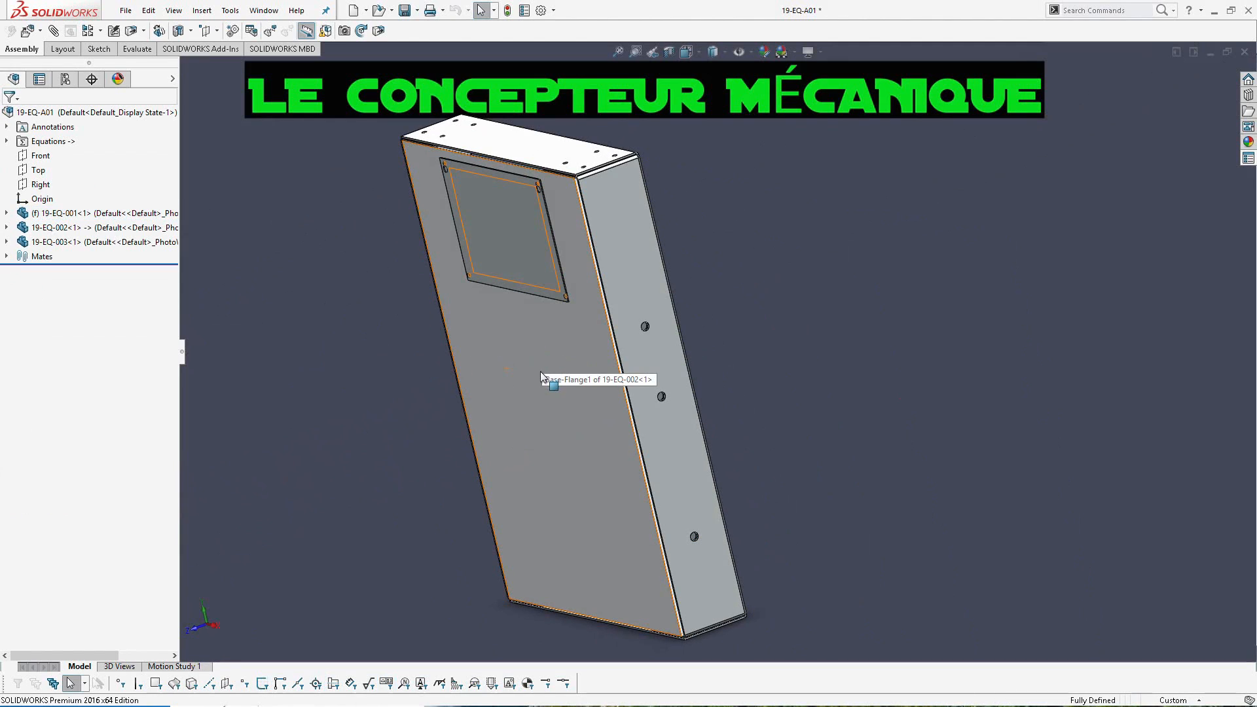
Step: Set the width dimension D1@Sketch1 of front panel 19-EQ-002 to the equation "LARGUEUR2@Default"+6 and rebuild the assembly
{"action": "left_click", "coordinate": [540, 371]}
{"action": "double_click", "coordinate": [540, 371]}
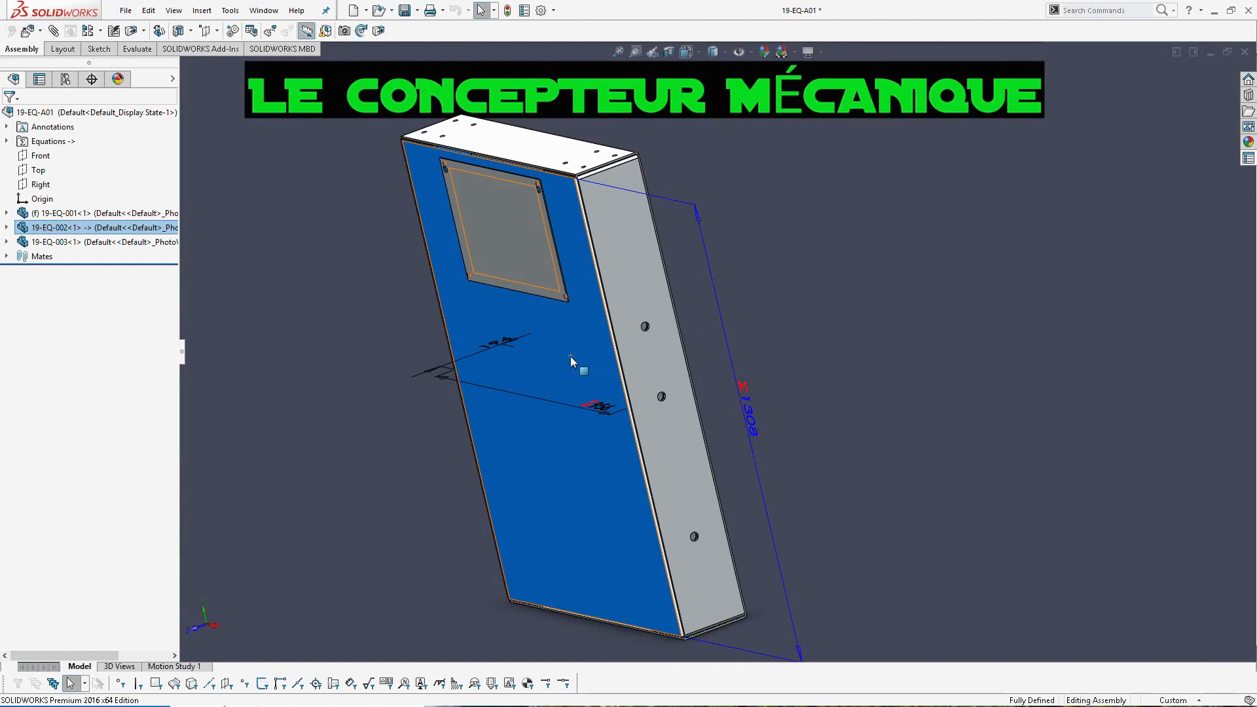
{"action": "double_click", "coordinate": [597, 408]}
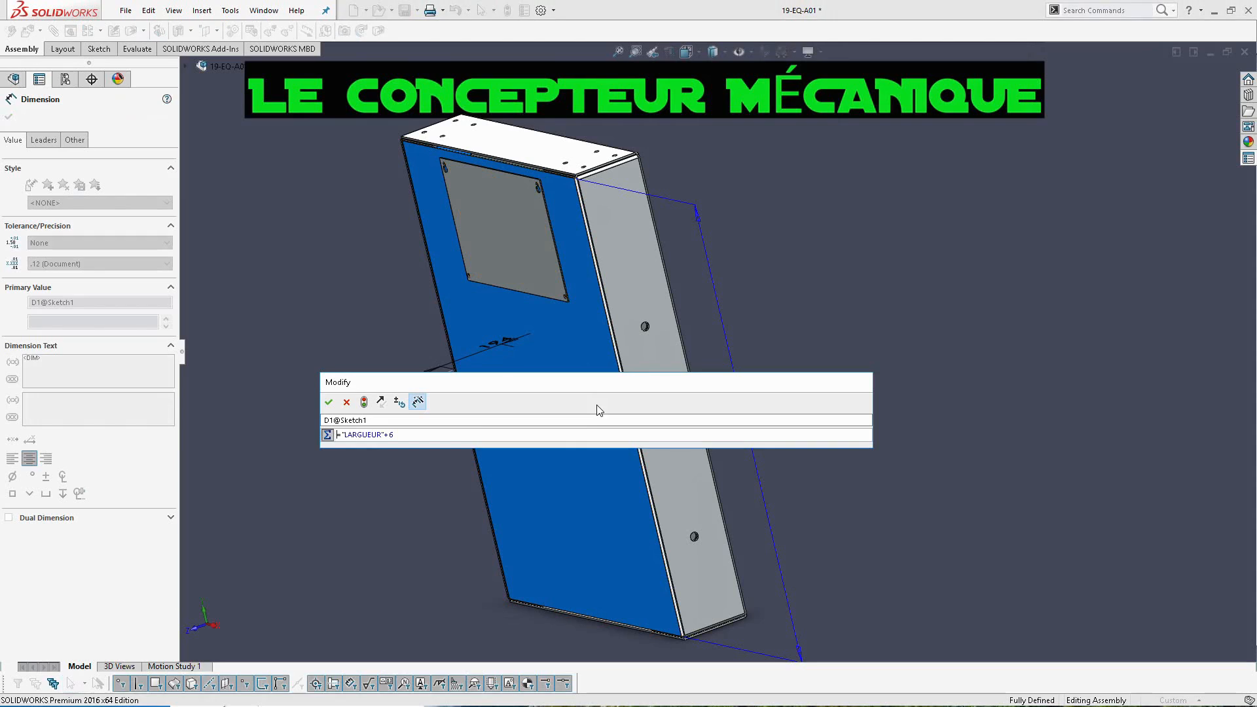
{"action": "key", "text": "ctrl+a"}
{"action": "type", "text": "=LAR"}
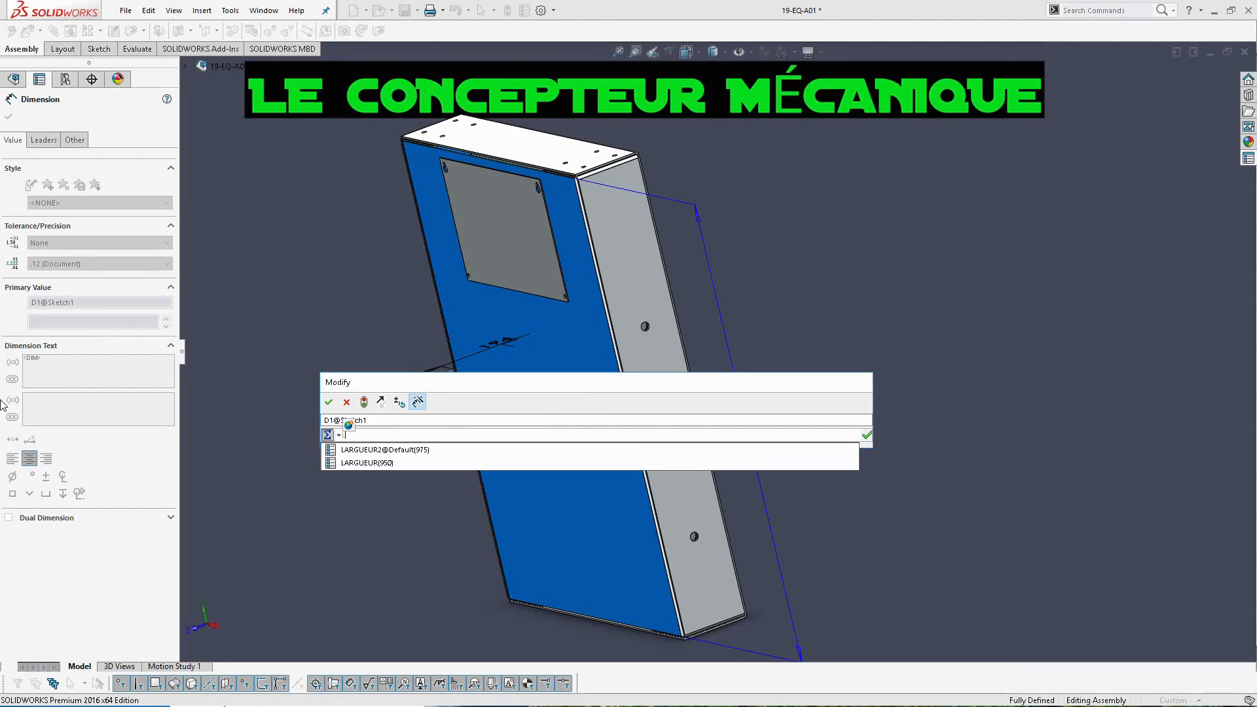
{"action": "left_click", "coordinate": [462, 450]}
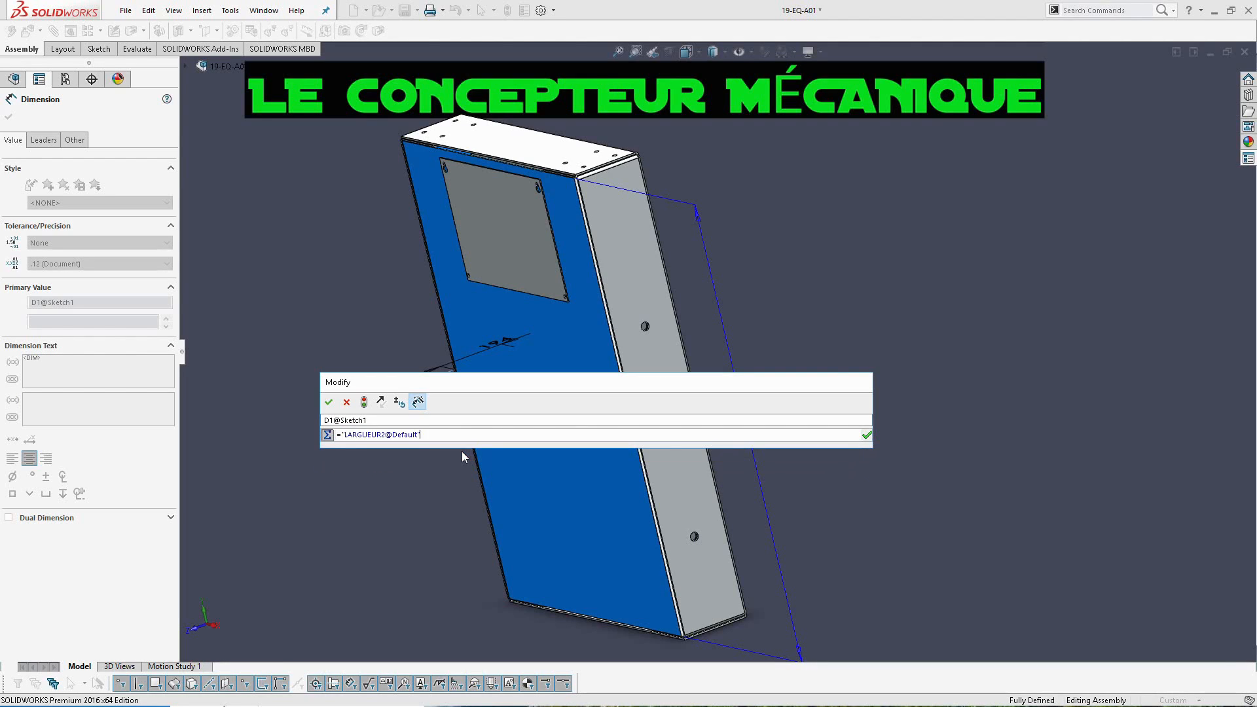
{"action": "type", "text": "+6"}
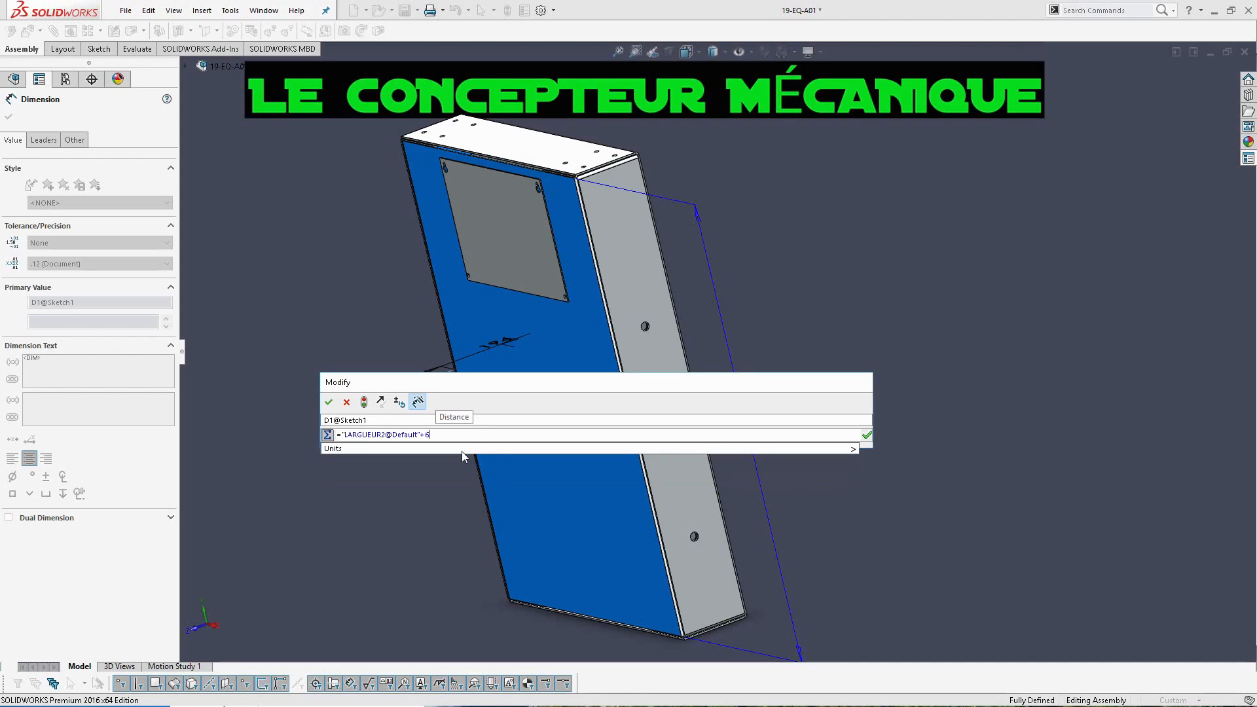
{"action": "left_click", "coordinate": [329, 402]}
{"action": "left_click", "coordinate": [746, 411]}
{"action": "double_click", "coordinate": [744, 407]}
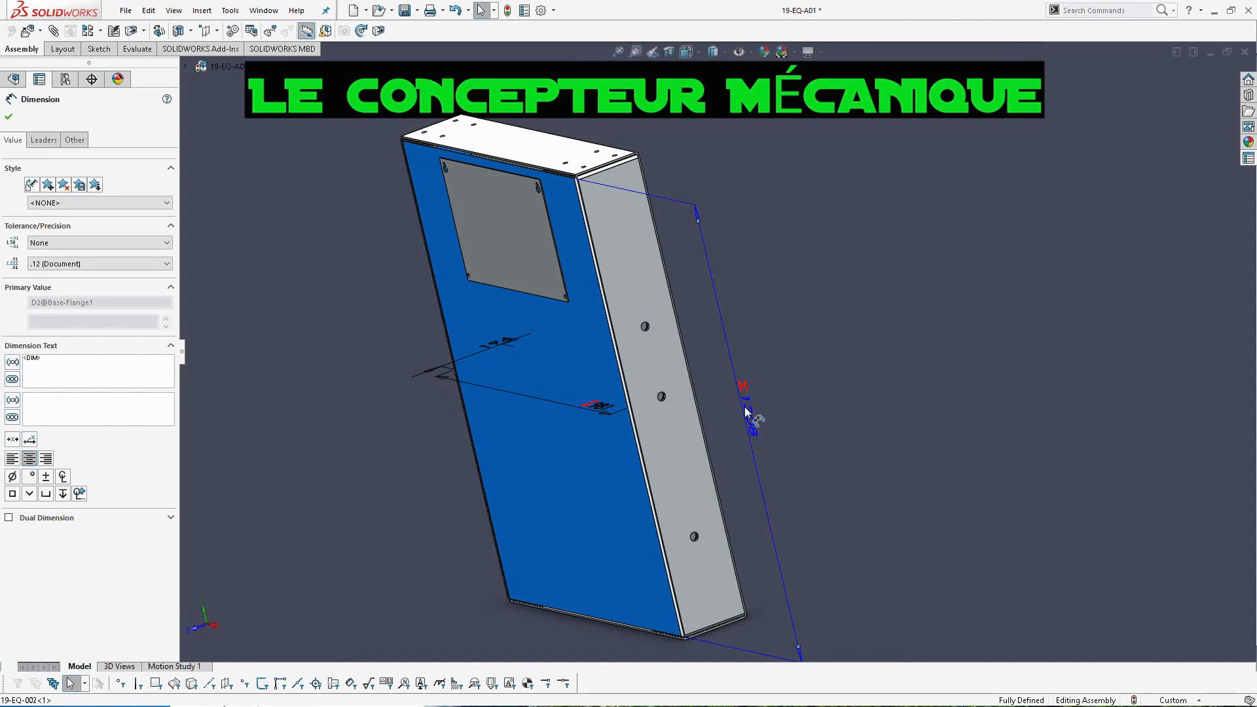
{"action": "key", "text": "ctrl+b"}
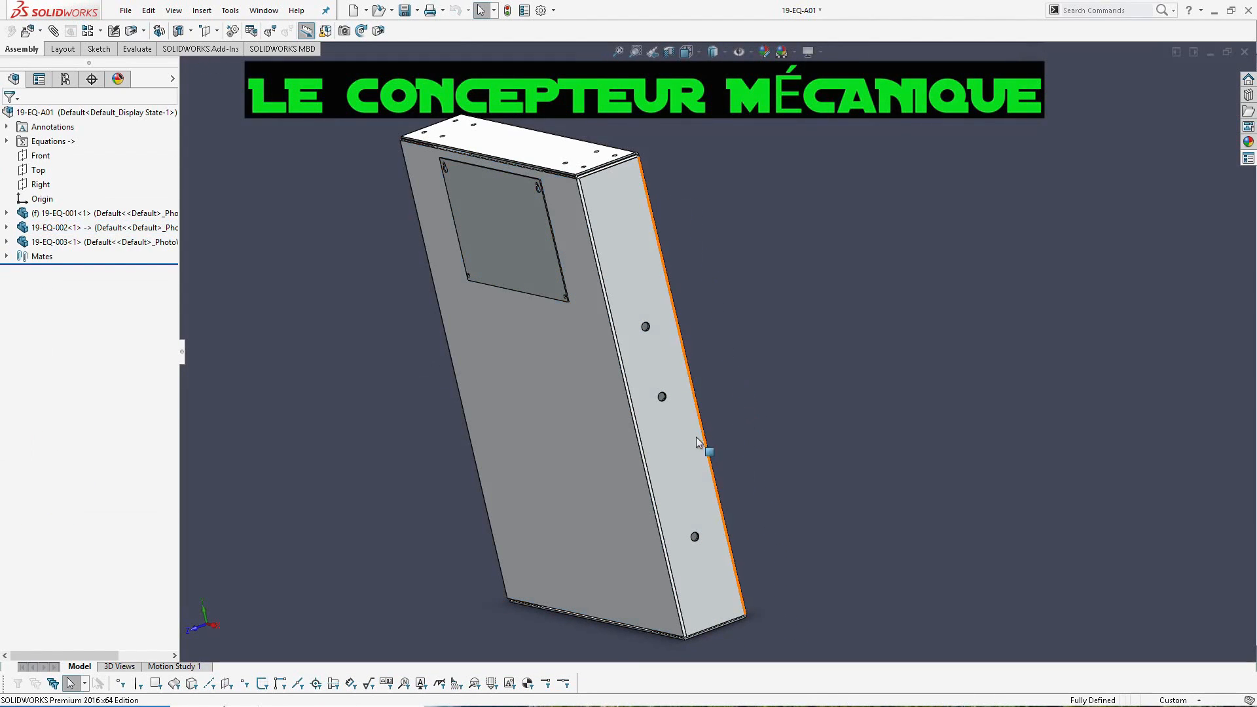
Step: Set the height dimension D2@Base-Flange1 of front panel 19-EQ-002 to the equation "HAUTEUR2@Default"+8
{"action": "double_click", "coordinate": [682, 439]}
{"action": "double_click", "coordinate": [751, 411]}
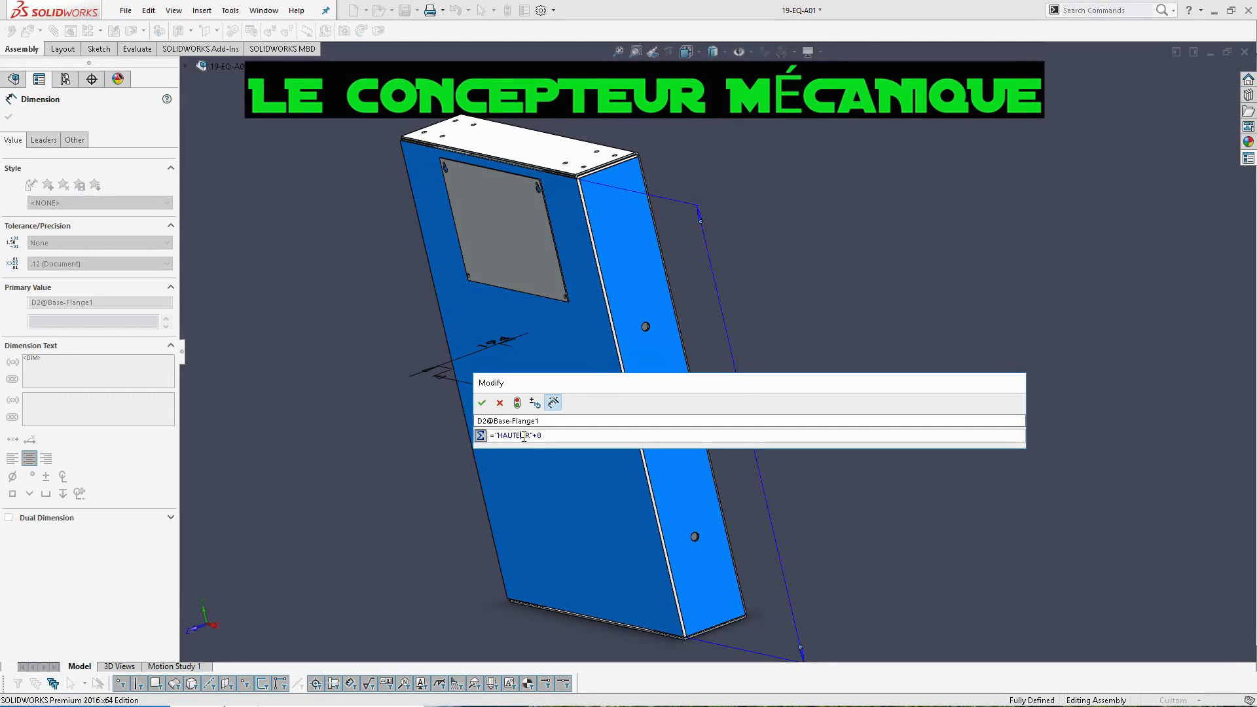
{"action": "left_click_drag", "start_coordinate": [530, 435], "coordinate": [509, 437]}
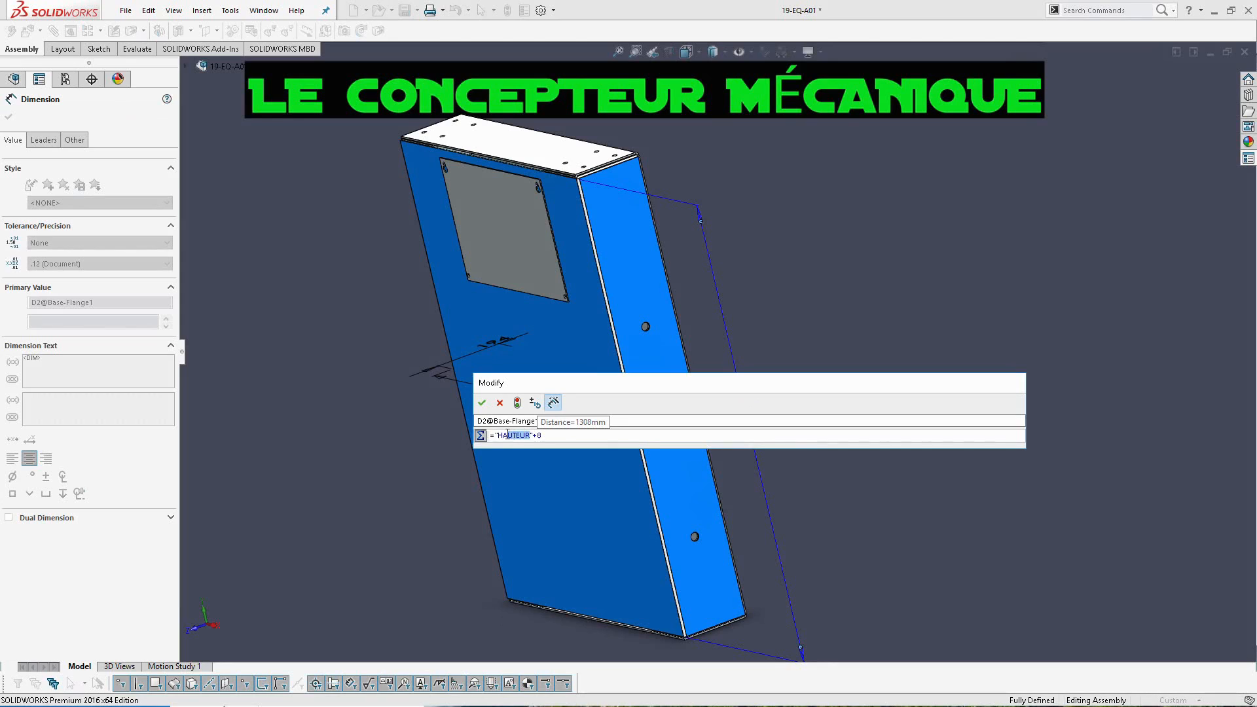
{"action": "key", "text": "BackSpace"}
{"action": "key", "text": "BackSpace"}
{"action": "key", "text": "BackSpace"}
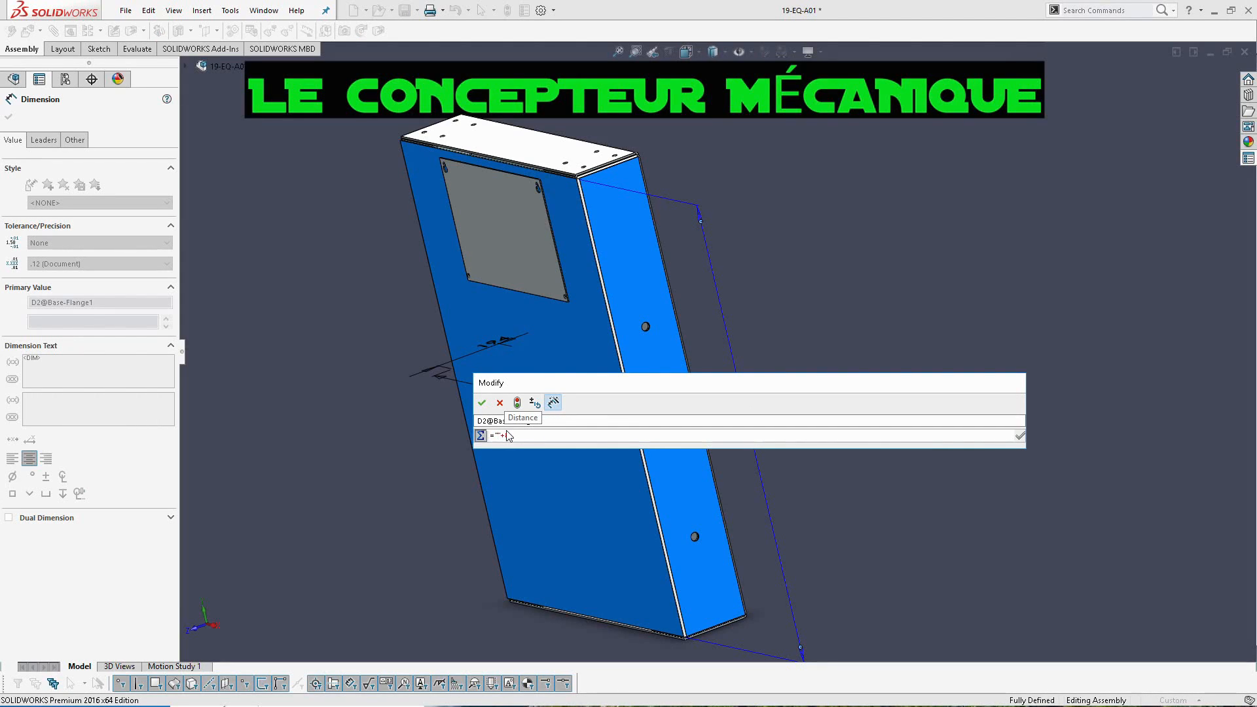
{"action": "type", "text": "L"}
{"action": "key", "text": "BackSpace"}
{"action": "key", "text": "BackSpace"}
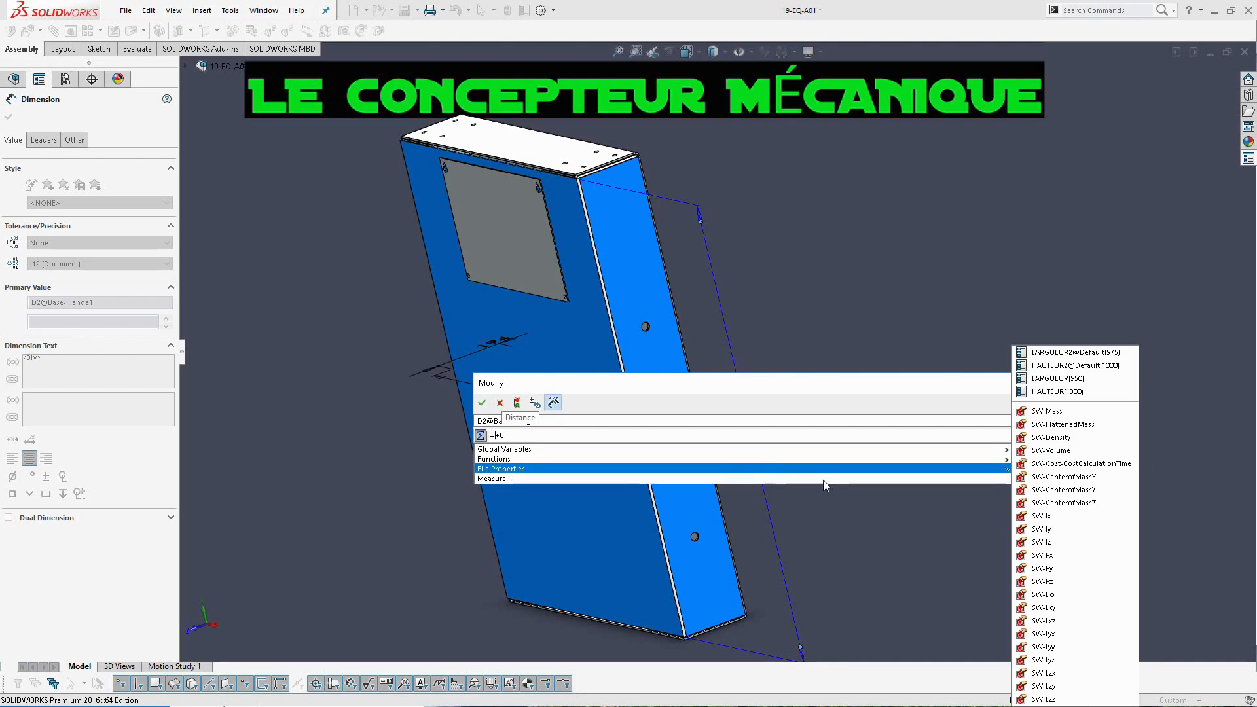
{"action": "mouse_move", "coordinate": [1006, 468]}
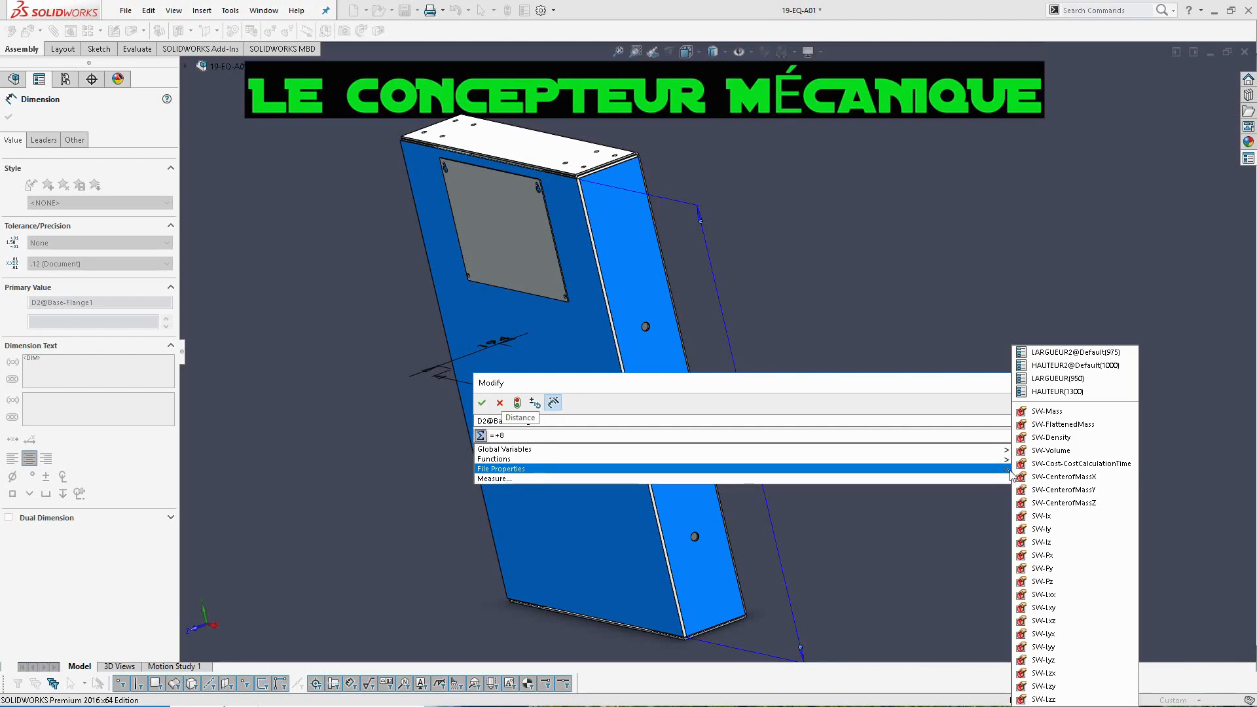
{"action": "left_click", "coordinate": [1061, 365]}
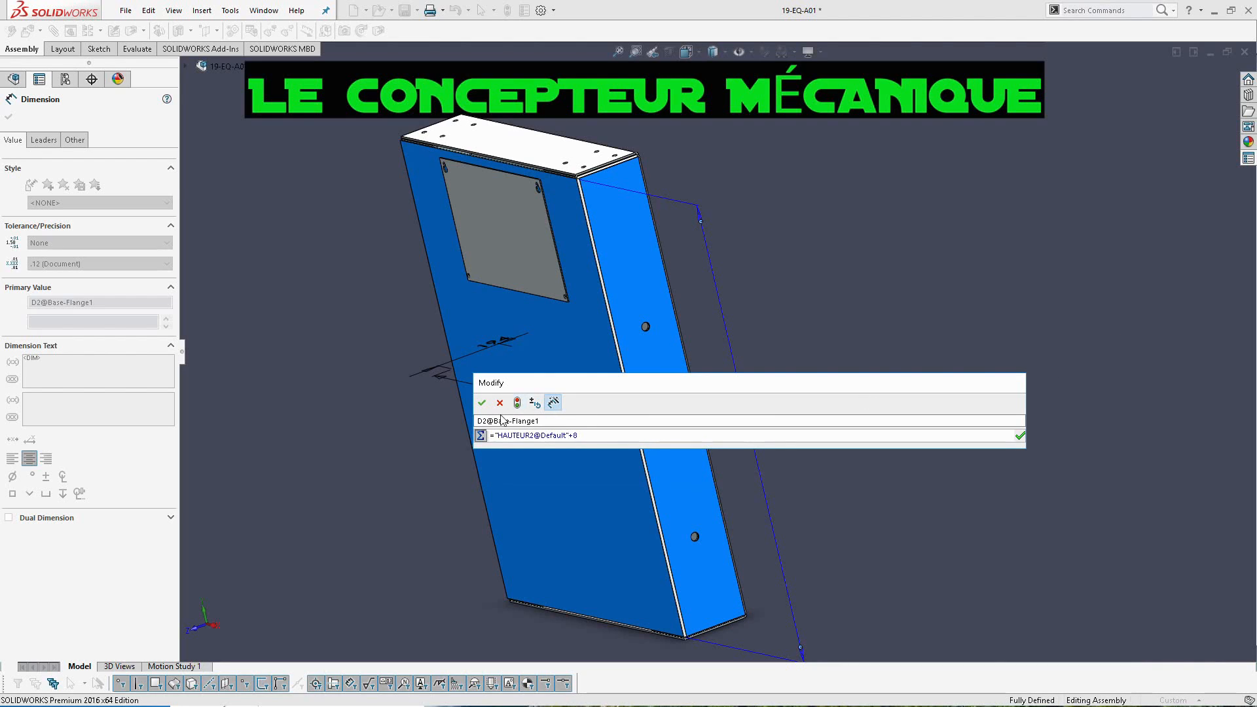
{"action": "left_click", "coordinate": [482, 403]}
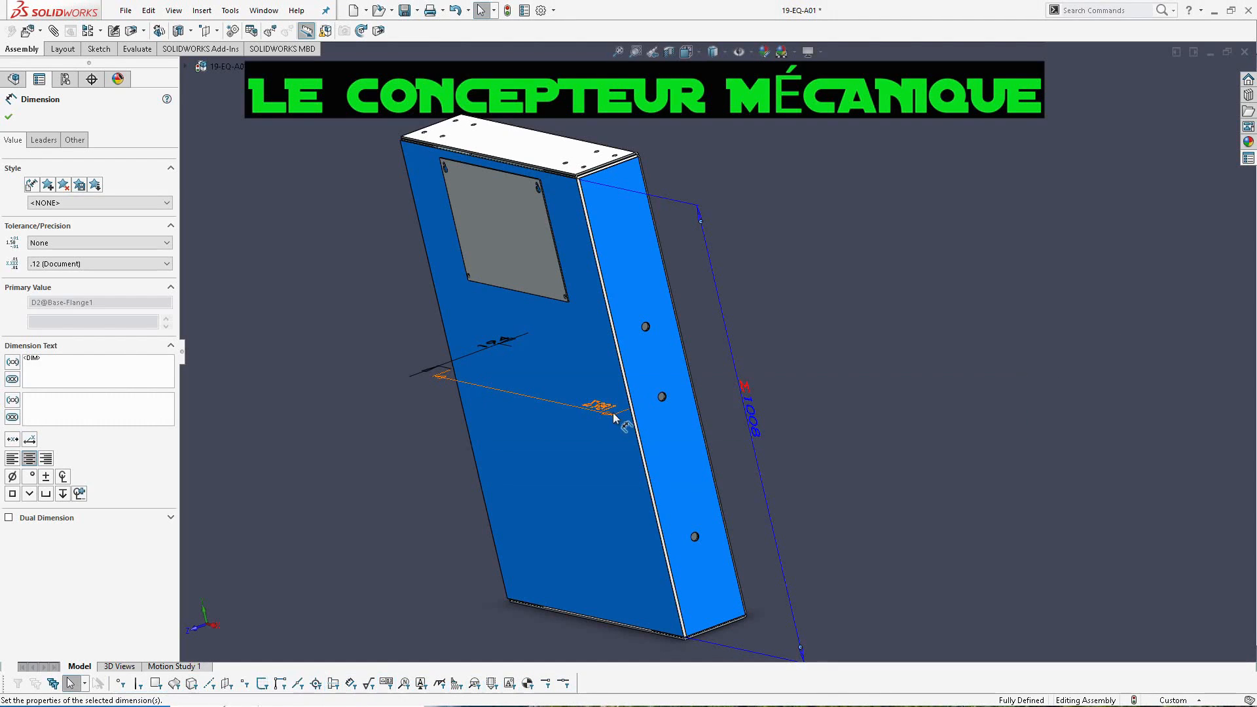
Step: Link the height dimension D2@Base-Flange1 of enclosure body 19-EQ-001 to the configuration property "HAUTEUR2@Default" and rebuild the assembly
{"action": "middle_click_drag", "start_coordinate": [622, 420], "coordinate": [528, 429]}
{"action": "double_click", "coordinate": [573, 294]}
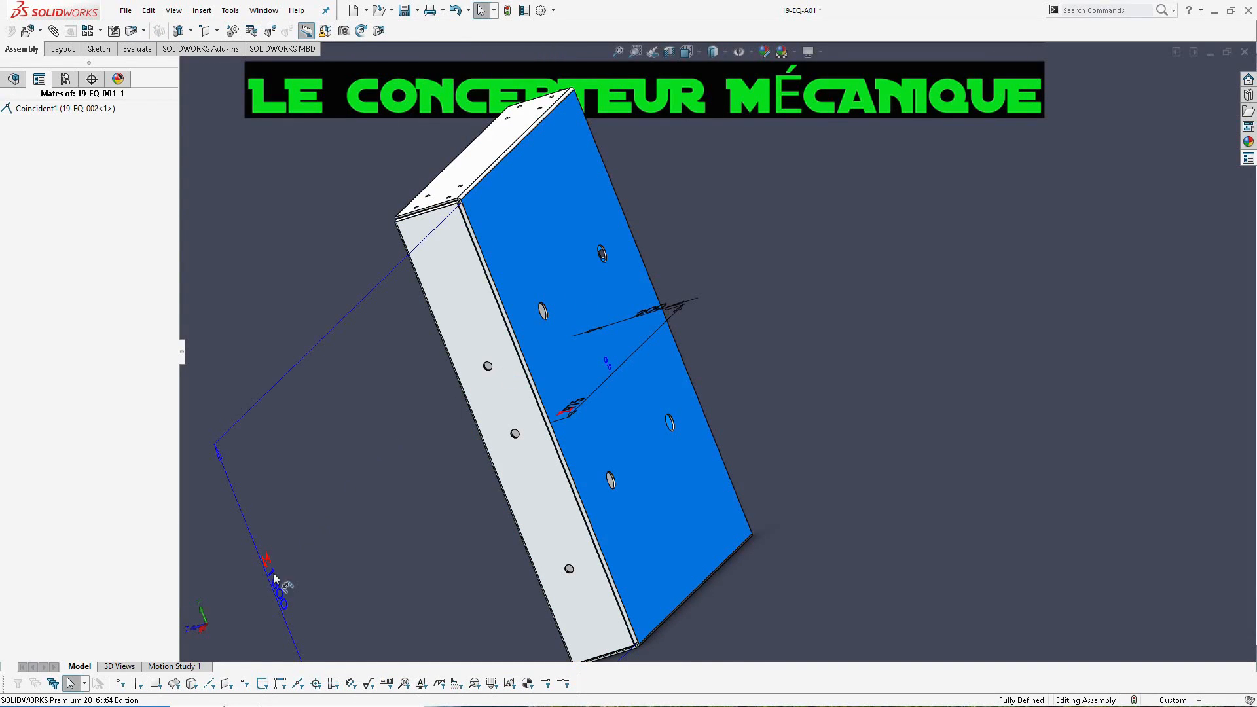
{"action": "double_click", "coordinate": [274, 579]}
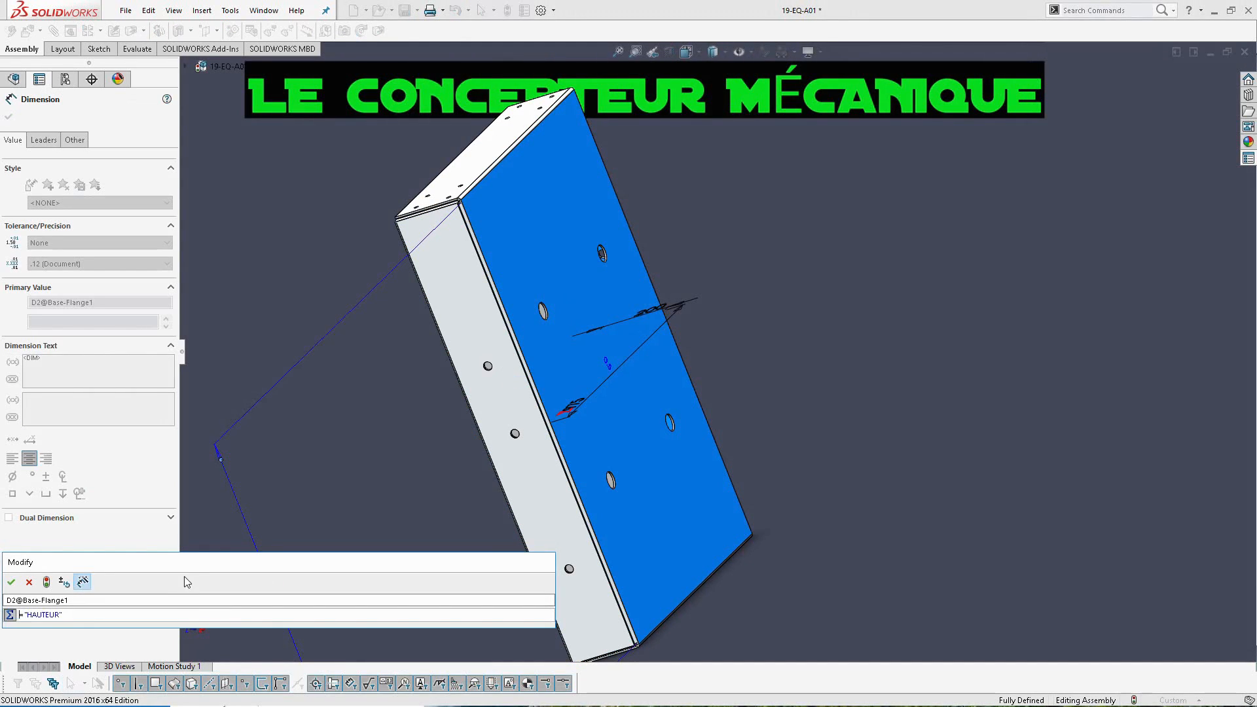
{"action": "left_click_drag", "start_coordinate": [199, 562], "coordinate": [552, 369]}
{"action": "triple_click", "coordinate": [514, 422]}
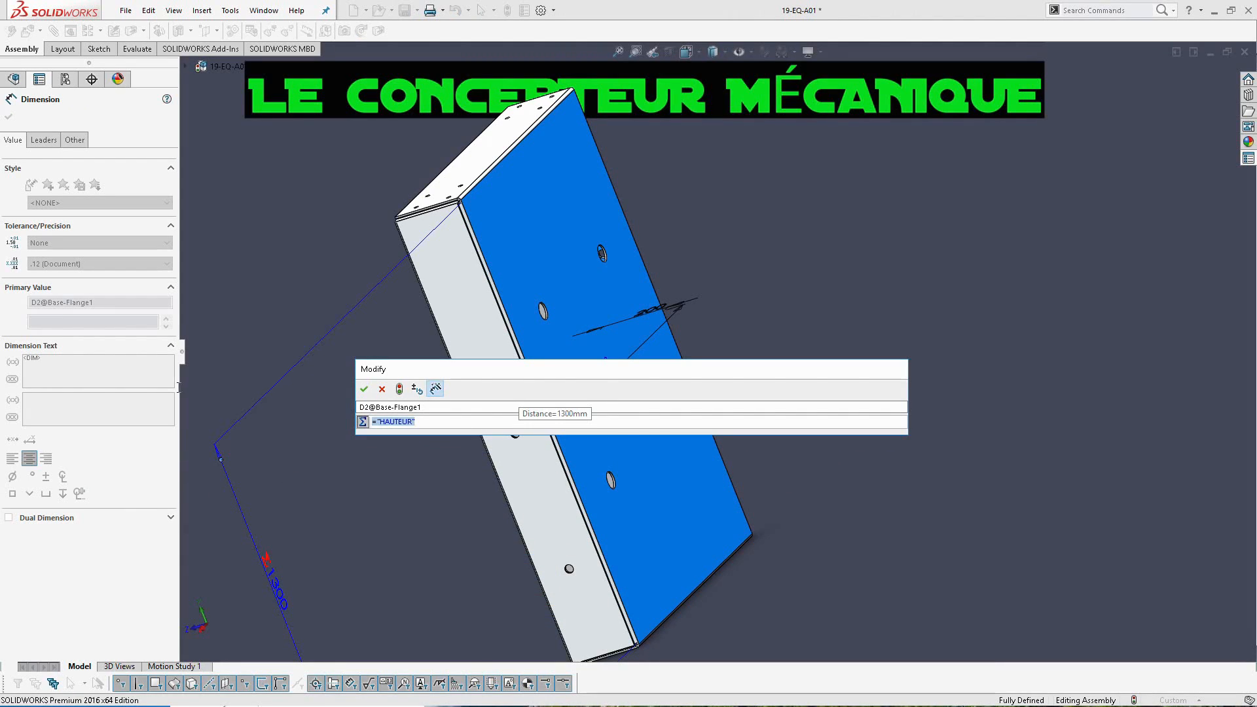
{"action": "type", "text": "=HAU"}
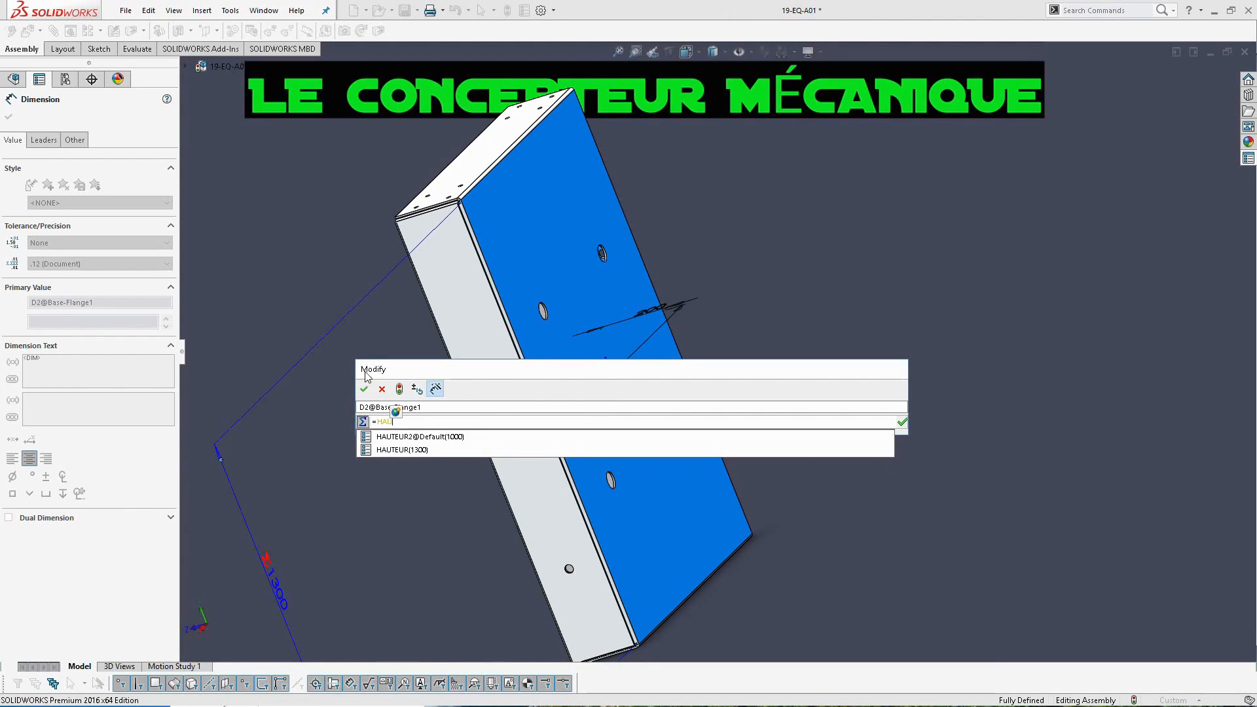
{"action": "key", "text": "Down"}
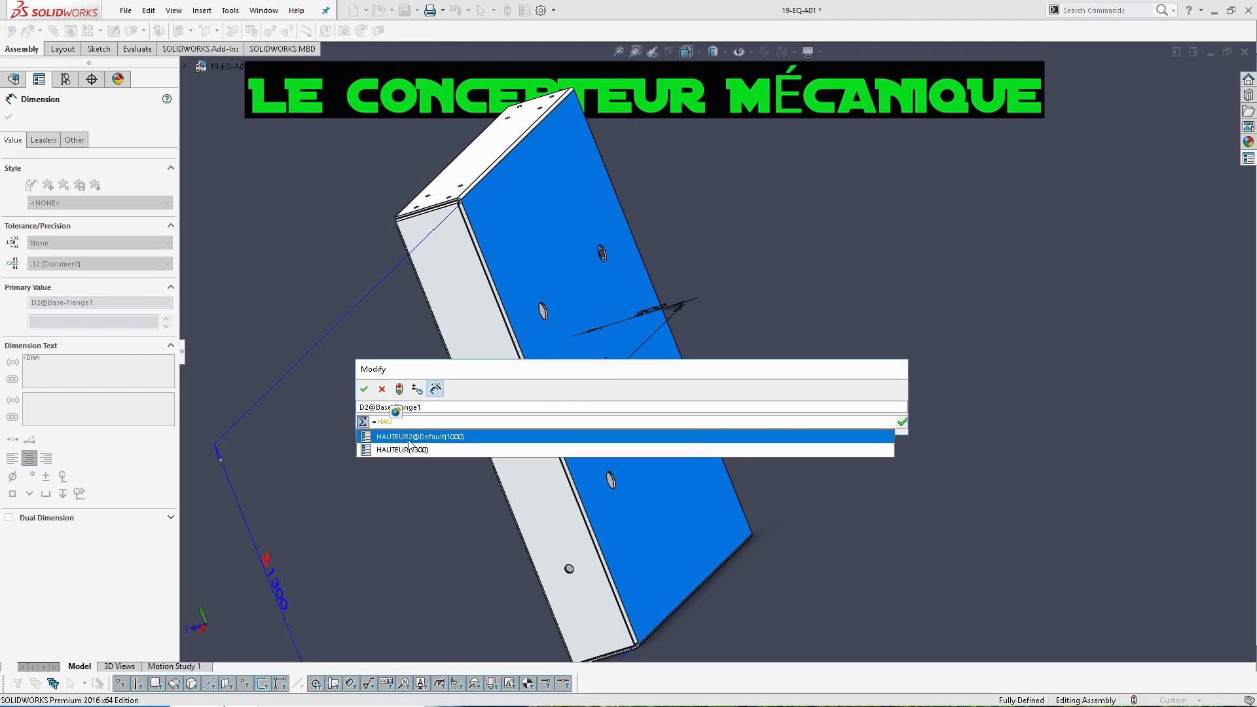
{"action": "key", "text": "Return"}
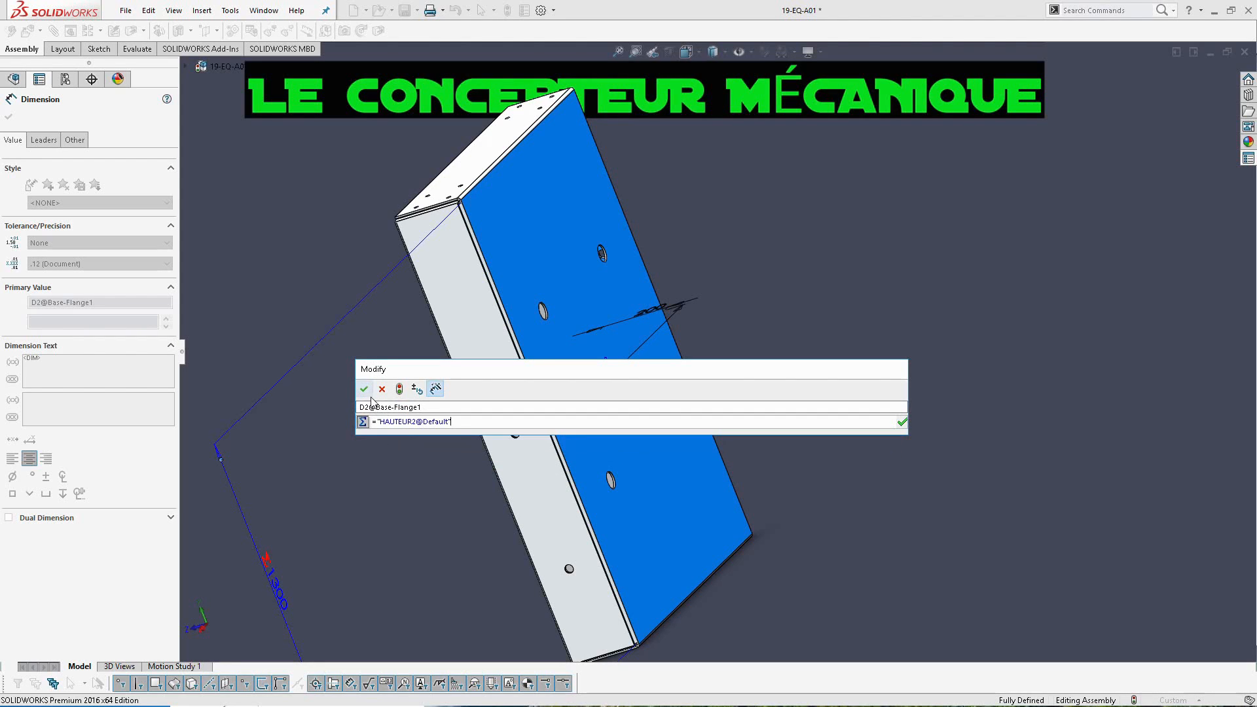
{"action": "key", "text": "Return"}
{"action": "middle_click_drag", "start_coordinate": [830, 373], "coordinate": [856, 354]}
{"action": "key", "text": "ctrl+b"}
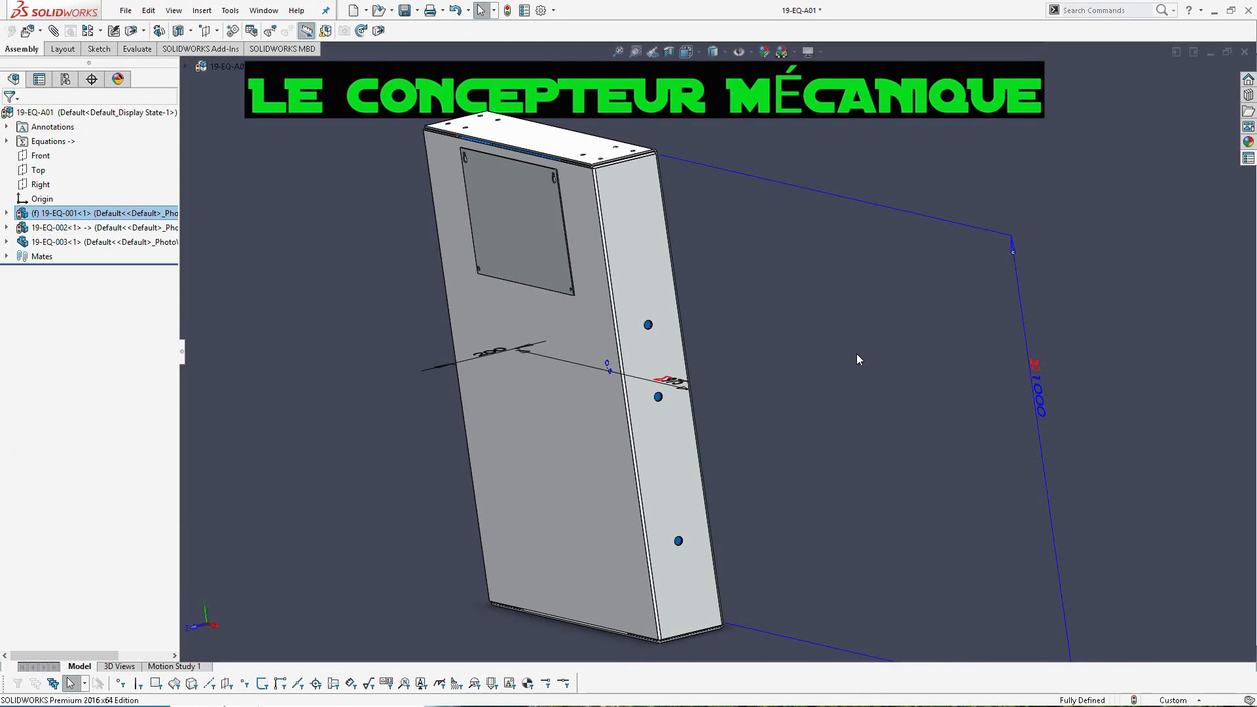
Step: In the assembly's file-level custom properties, set LARGUEUR to 10 and HAUTEUR to 20 and accept the changes
{"action": "left_click", "coordinate": [525, 11]}
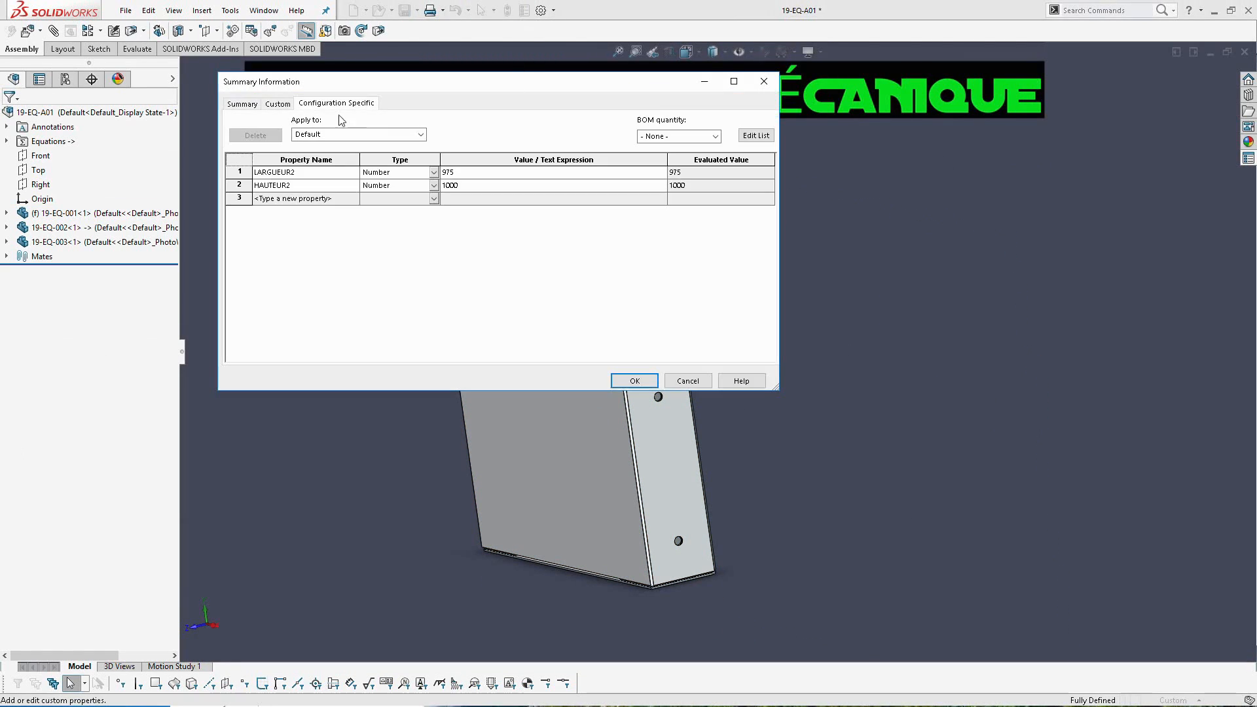
{"action": "left_click", "coordinate": [277, 103]}
{"action": "left_click", "coordinate": [460, 172]}
{"action": "left_click_drag", "start_coordinate": [461, 172], "coordinate": [277, 169]}
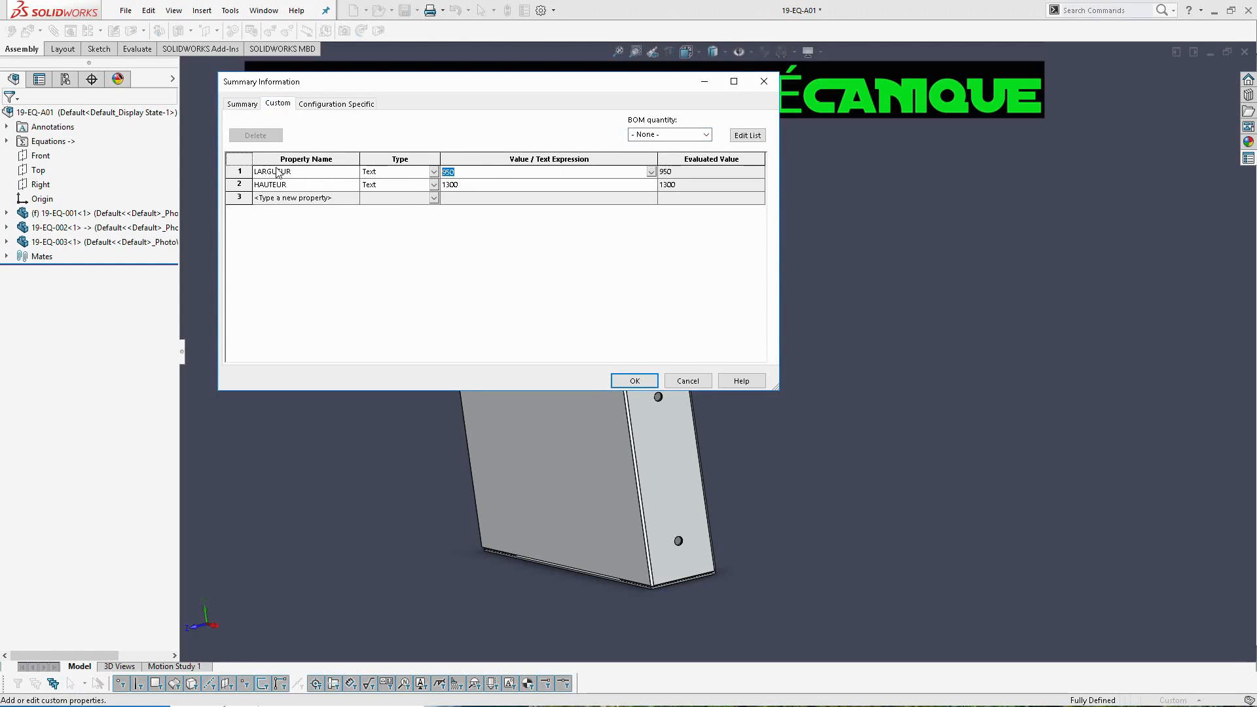
{"action": "type", "text": "10"}
{"action": "left_click", "coordinate": [451, 185]}
{"action": "left_click_drag", "start_coordinate": [548, 187], "coordinate": [366, 180]}
{"action": "type", "text": "20"}
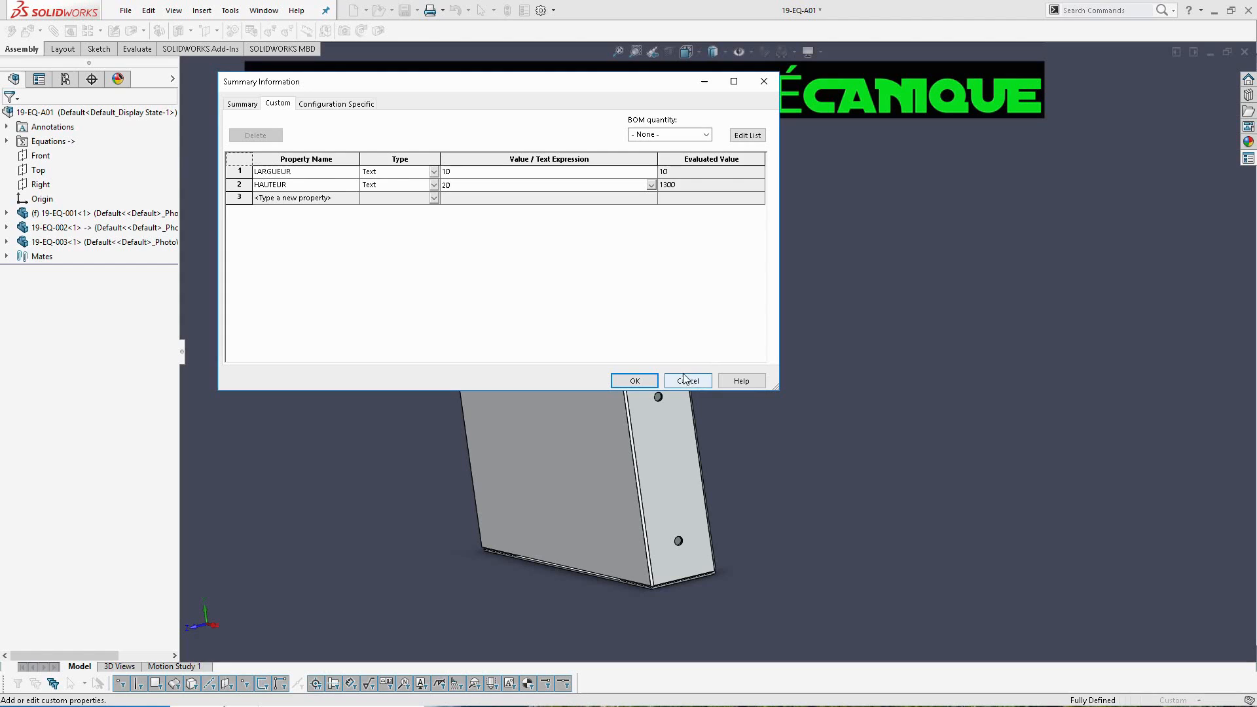
{"action": "left_click", "coordinate": [635, 380]}
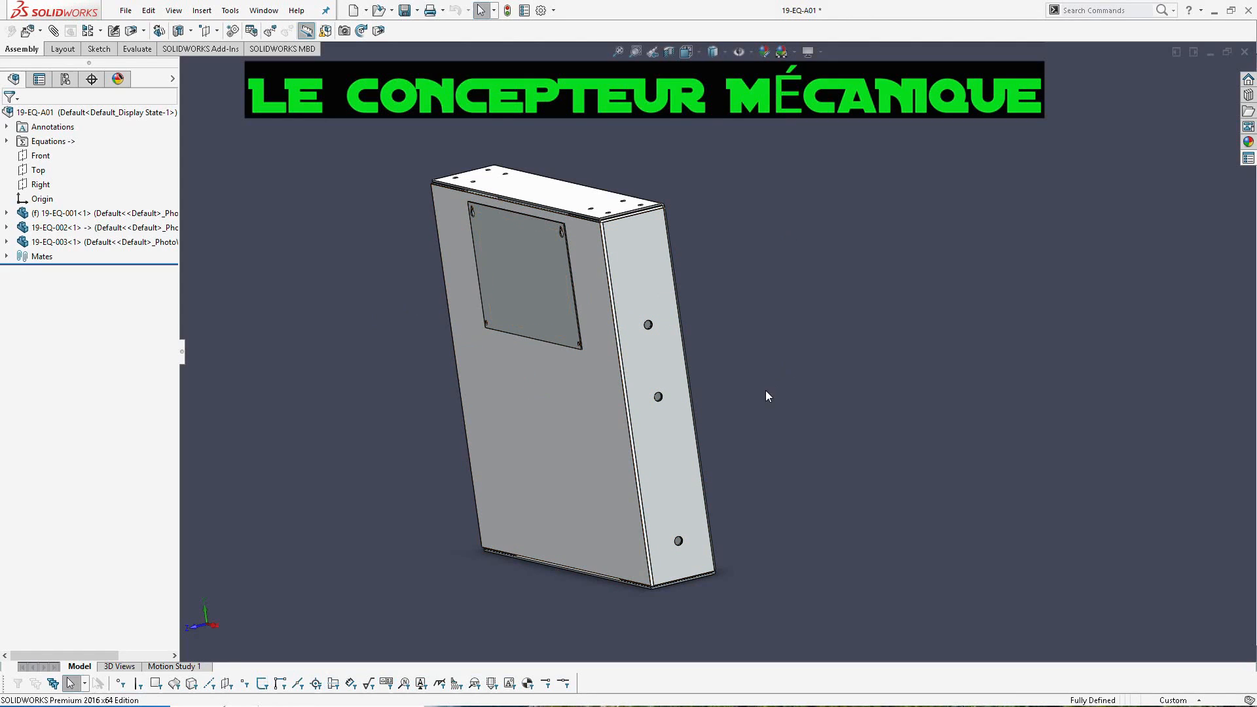
Step: In the assembly's custom property form, set LARGUEUR to 1500 and HAUTEUR to 2300, apply them and inspect the resized enclosure
{"action": "left_click", "coordinate": [1248, 160]}
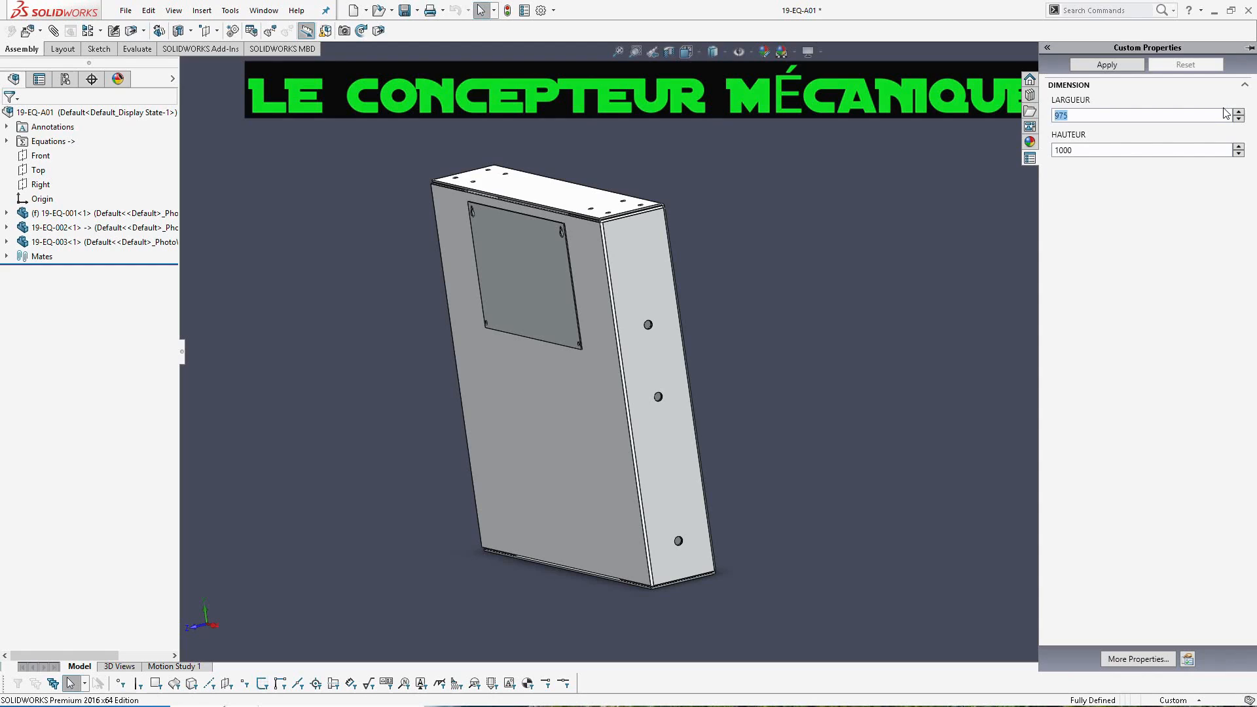
{"action": "type", "text": "1500"}
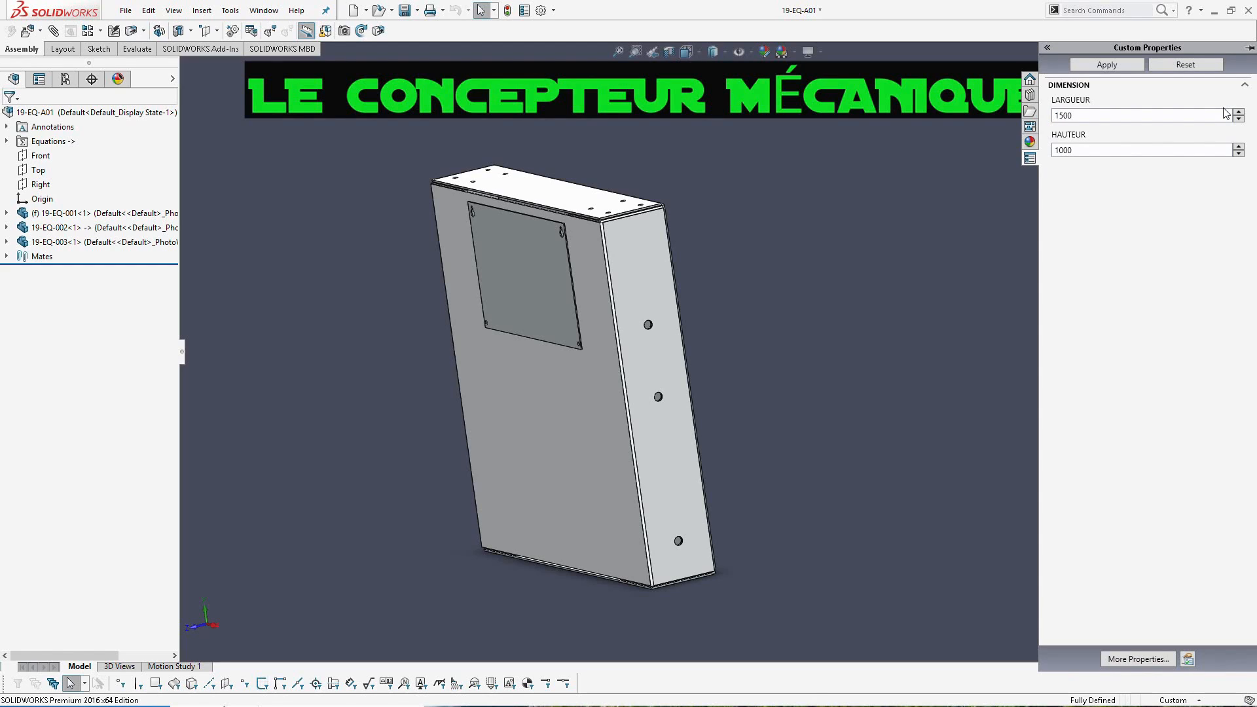
{"action": "double_click", "coordinate": [1116, 153]}
{"action": "type", "text": "2300"}
{"action": "left_click", "coordinate": [1129, 64]}
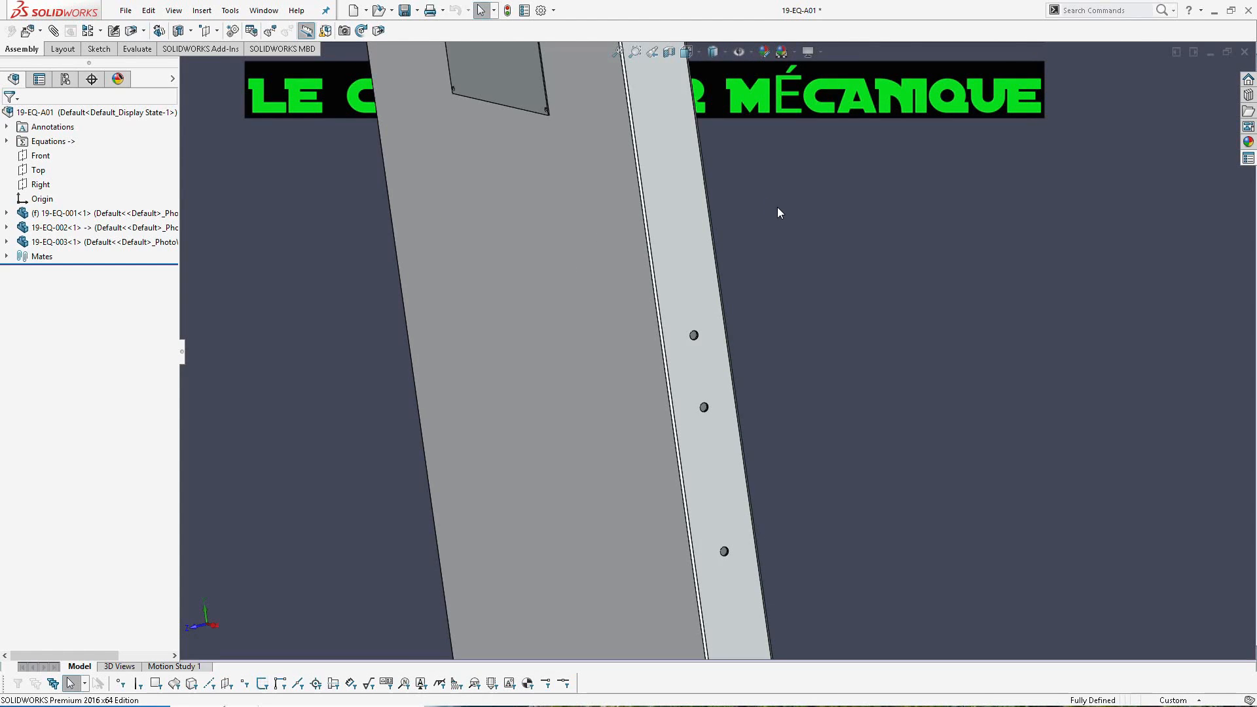
{"action": "scroll", "coordinate": [707, 268], "scroll_direction": "up", "scroll_amount": 10}
{"action": "middle_click_drag", "start_coordinate": [707, 298], "coordinate": [721, 359]}
{"action": "scroll", "coordinate": [711, 354], "scroll_direction": "down", "scroll_amount": 6}
{"action": "scroll", "coordinate": [708, 352], "scroll_direction": "down", "scroll_amount": 3}
{"action": "scroll", "coordinate": [708, 352], "scroll_direction": "up", "scroll_amount": 3}
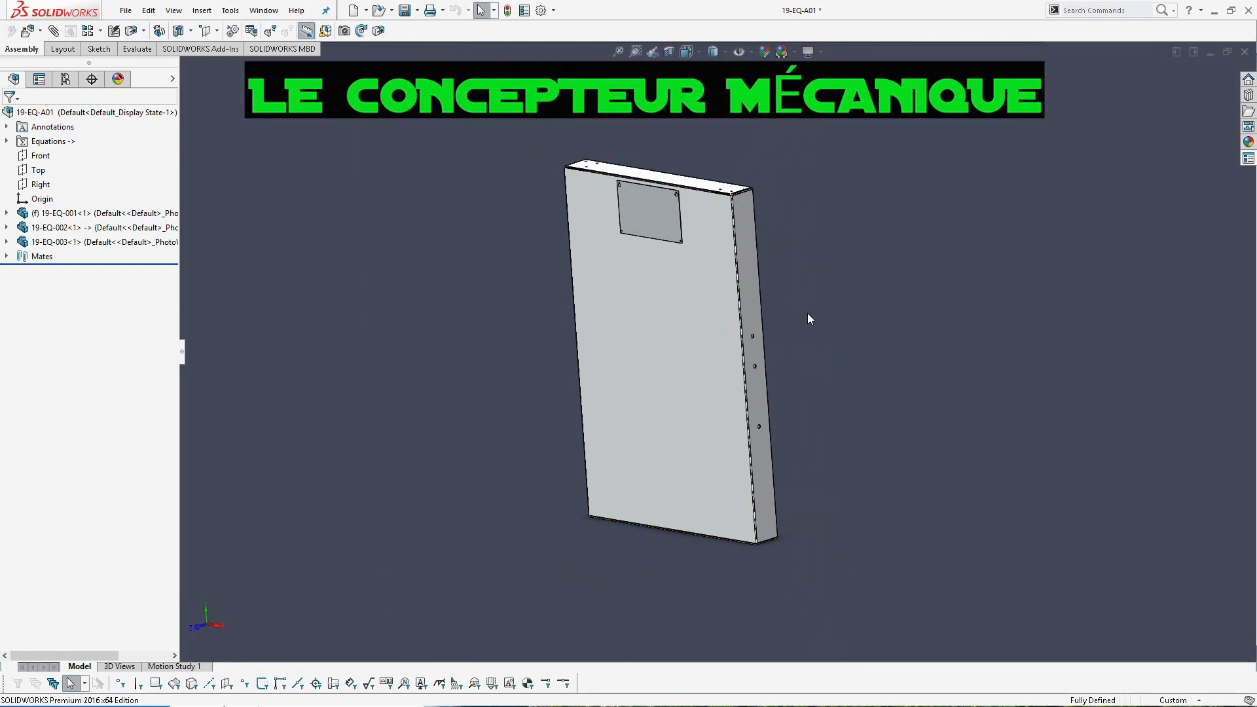
{"action": "key", "text": "ctrl+7"}
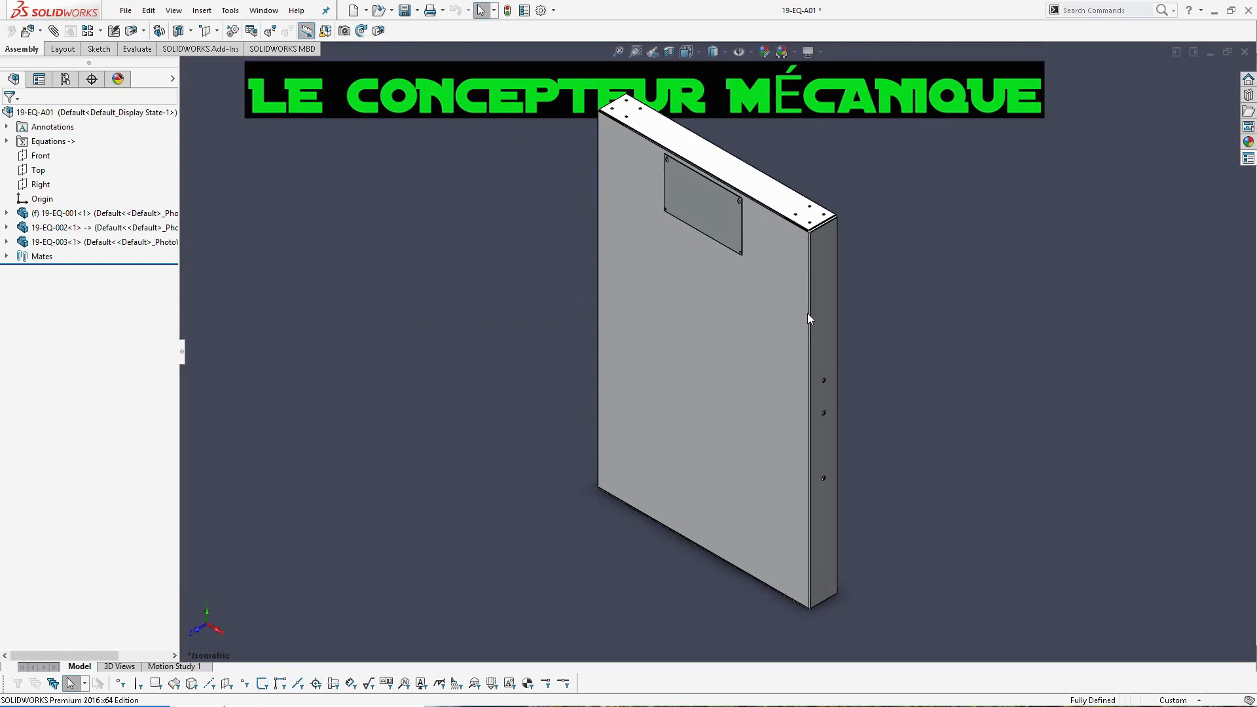